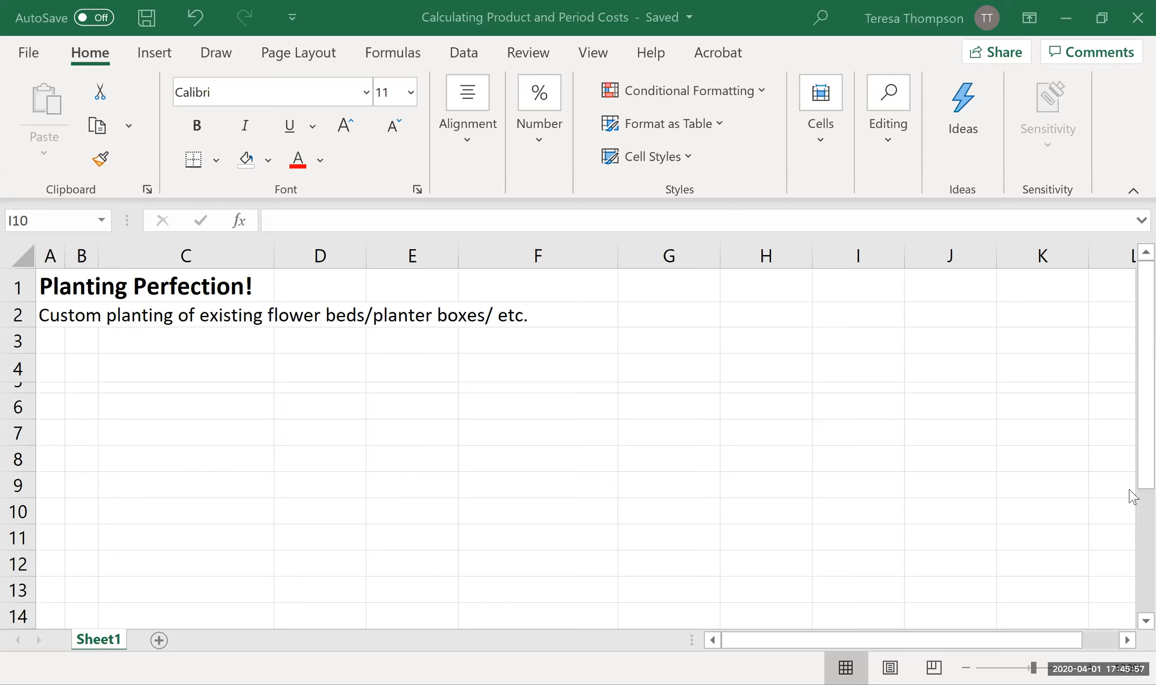
# Enter the item number "6.)" in cell A4 and the heading "Product Cost Calculation" in B4.
pyautogui.click(51, 368)
pyautogui.write('6.)')
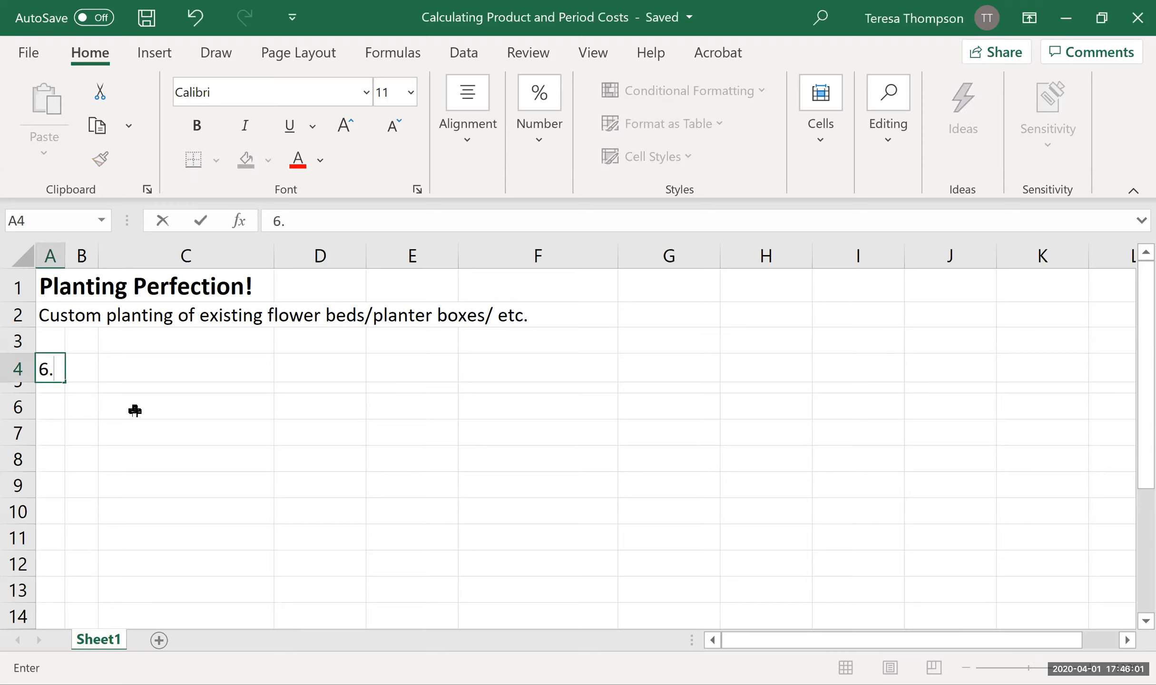
pyautogui.press('Tab')
pyautogui.write('Product ')
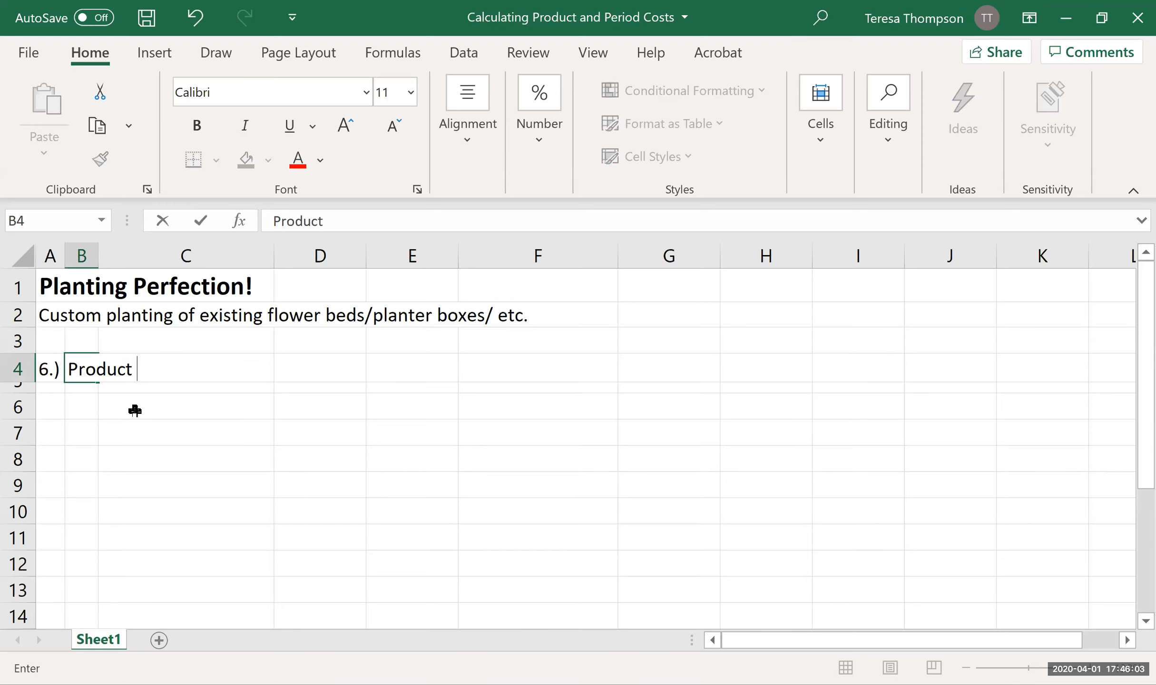
pyautogui.write('Cost Calculation')
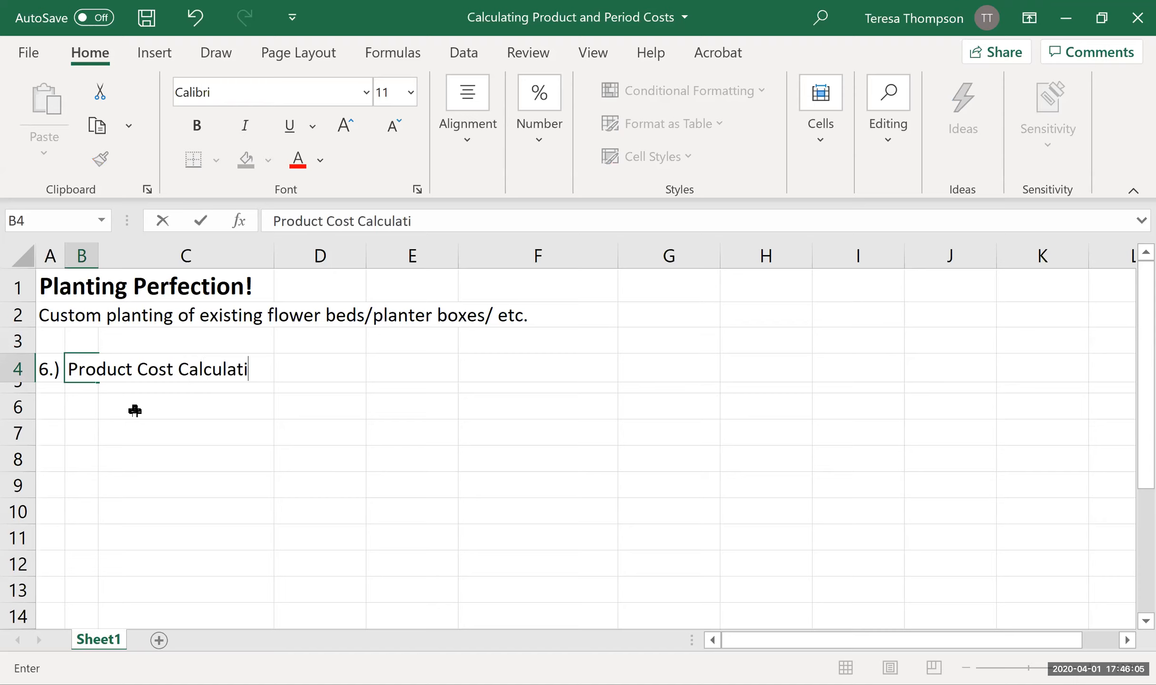
pyautogui.press('Return')
# Enter the section label "Direct materials (DM)" in cell B6.
pyautogui.press('Down')
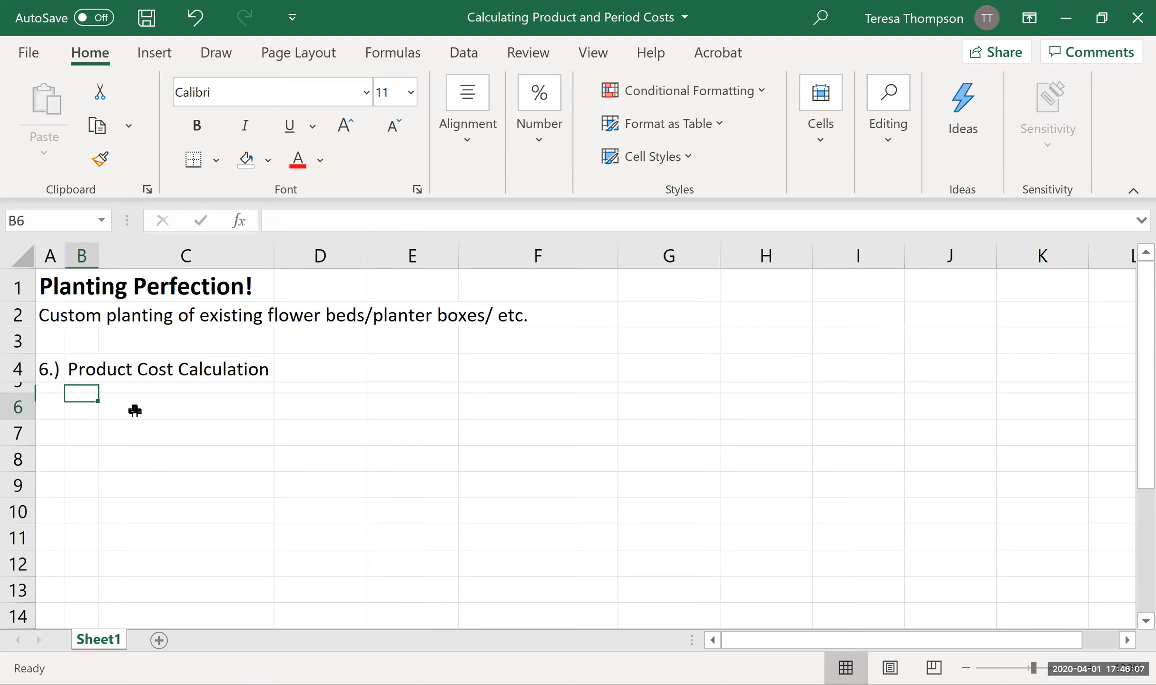
pyautogui.write('Direct materials (DM)')
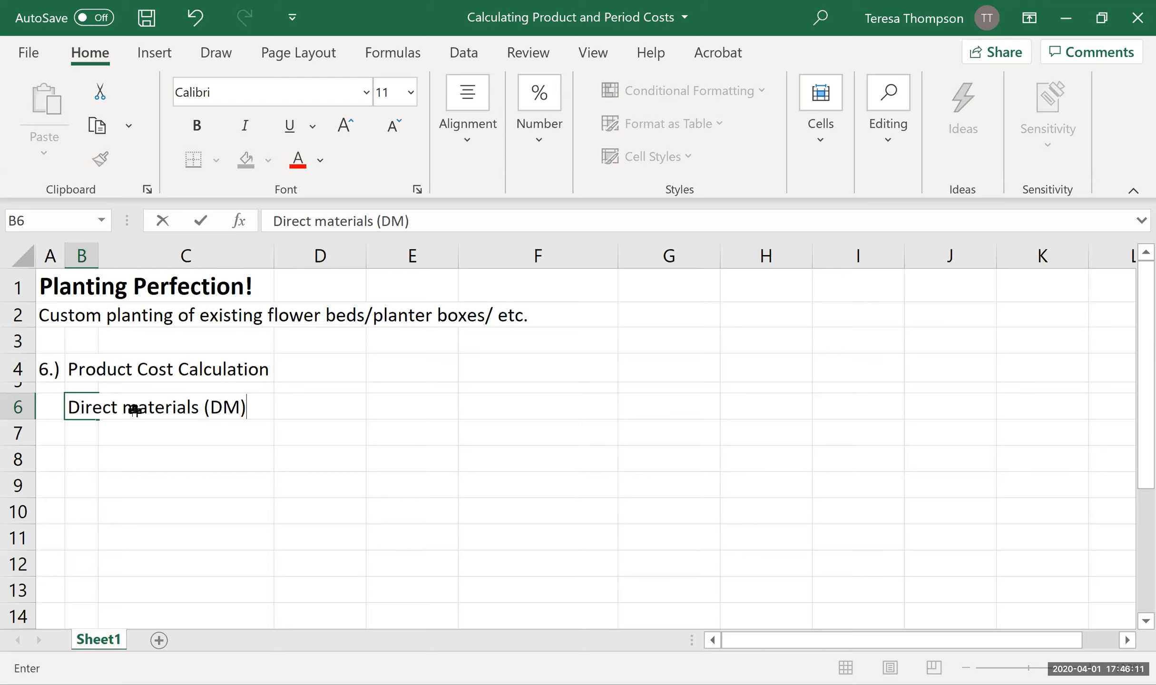
pyautogui.press('Return')
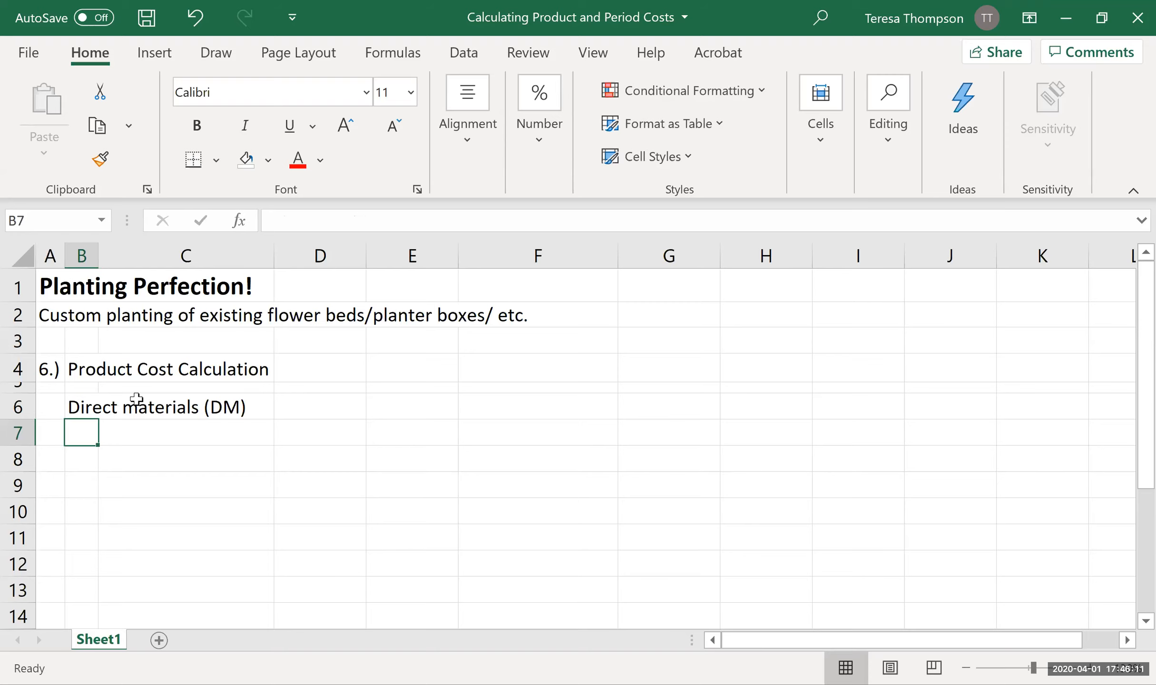
pyautogui.click(56, 291)
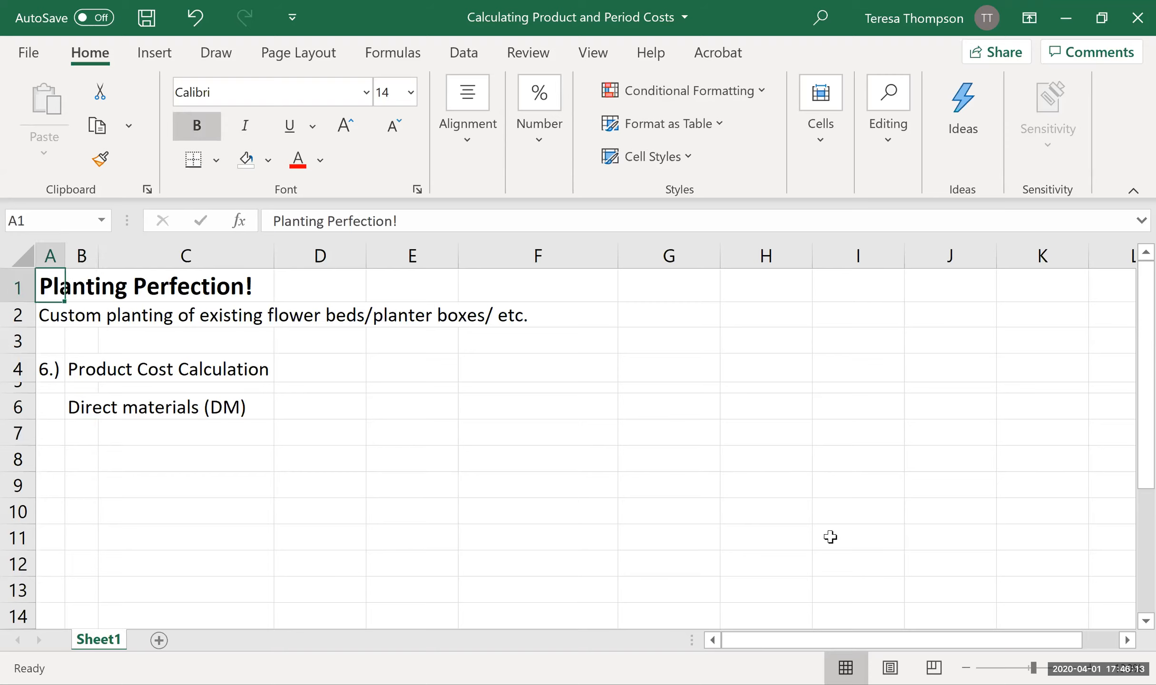
pyautogui.click(830, 537)
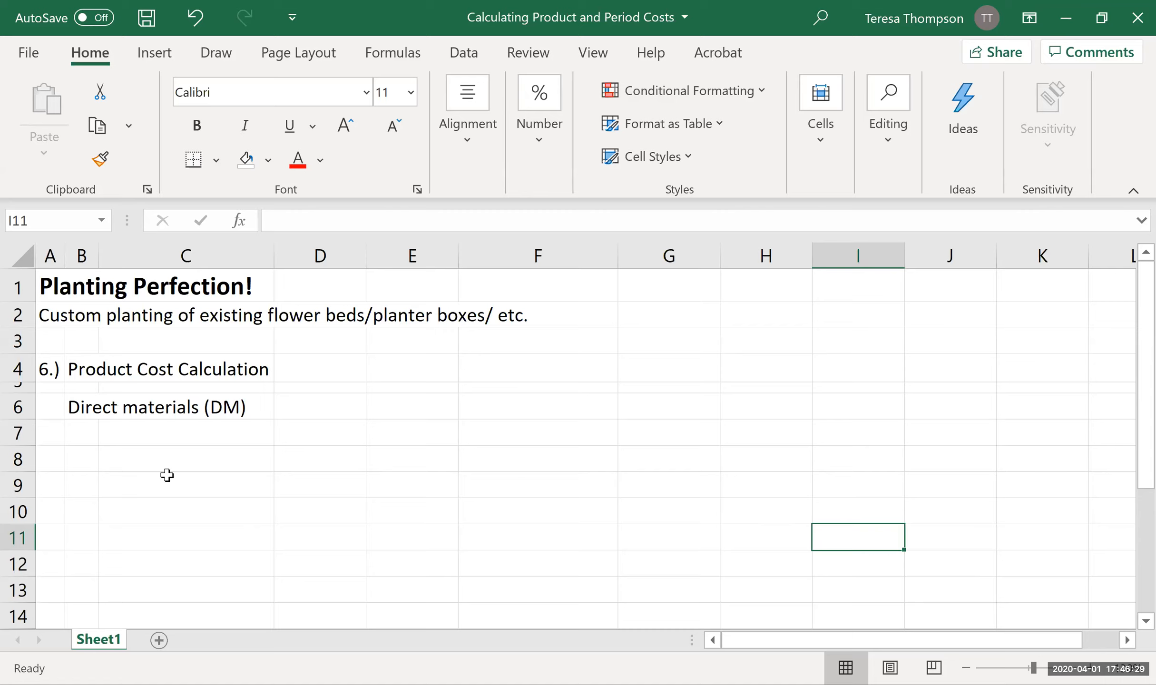
# List the direct materials Soil, Flowers and Adornments in cells C7 to C9.
pyautogui.click(158, 442)
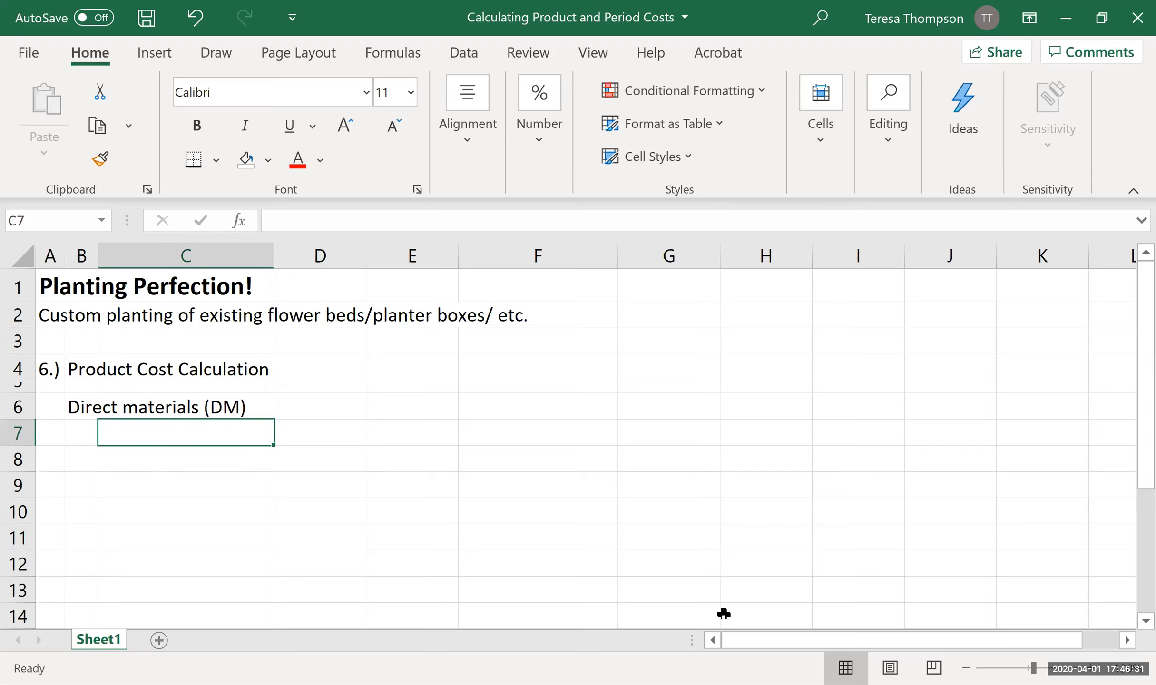
pyautogui.write('Soil')
pyautogui.press('Return')
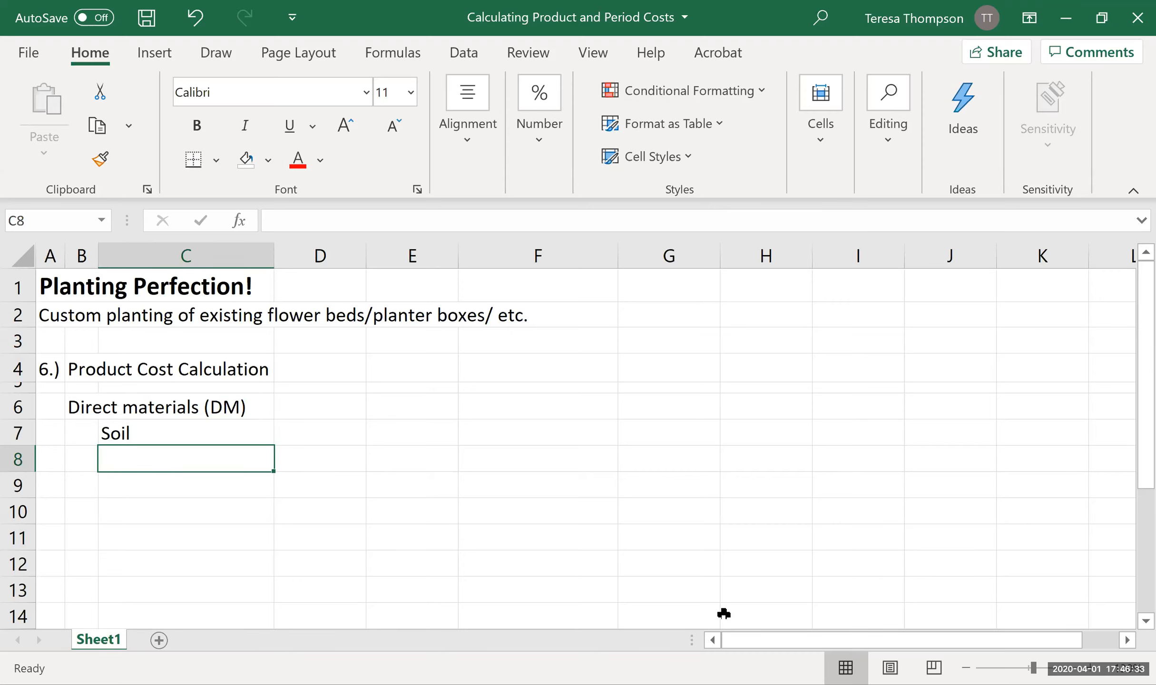
pyautogui.write('Flowers')
pyautogui.press('Return')
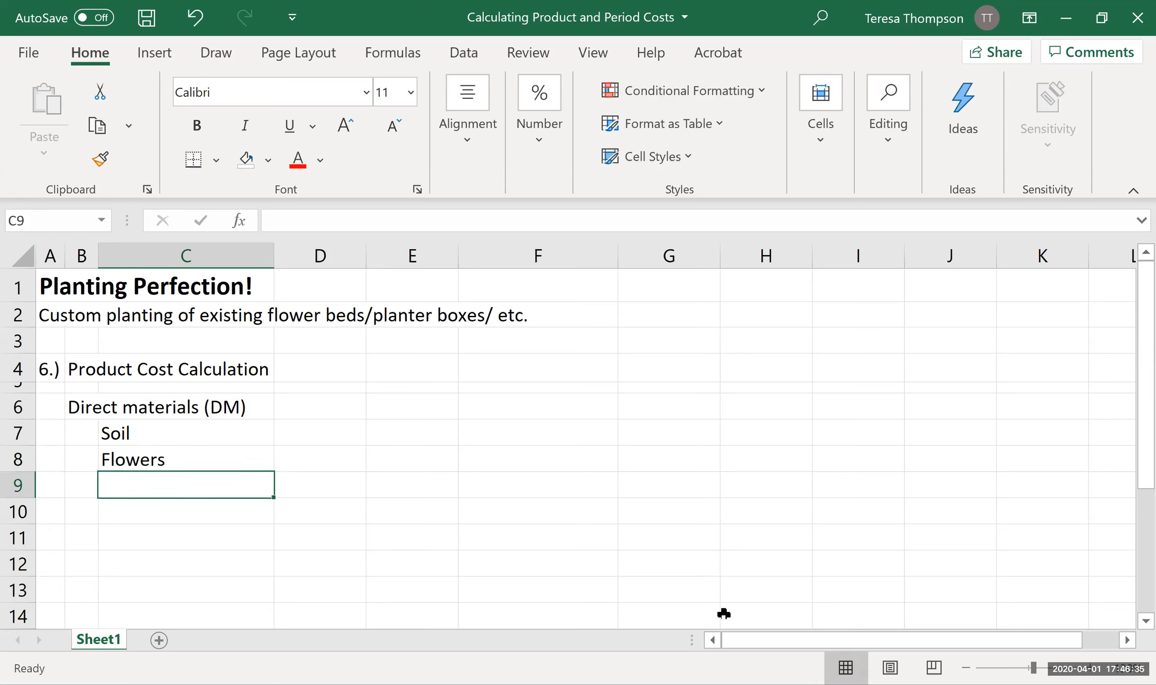
pyautogui.write('Adornments')
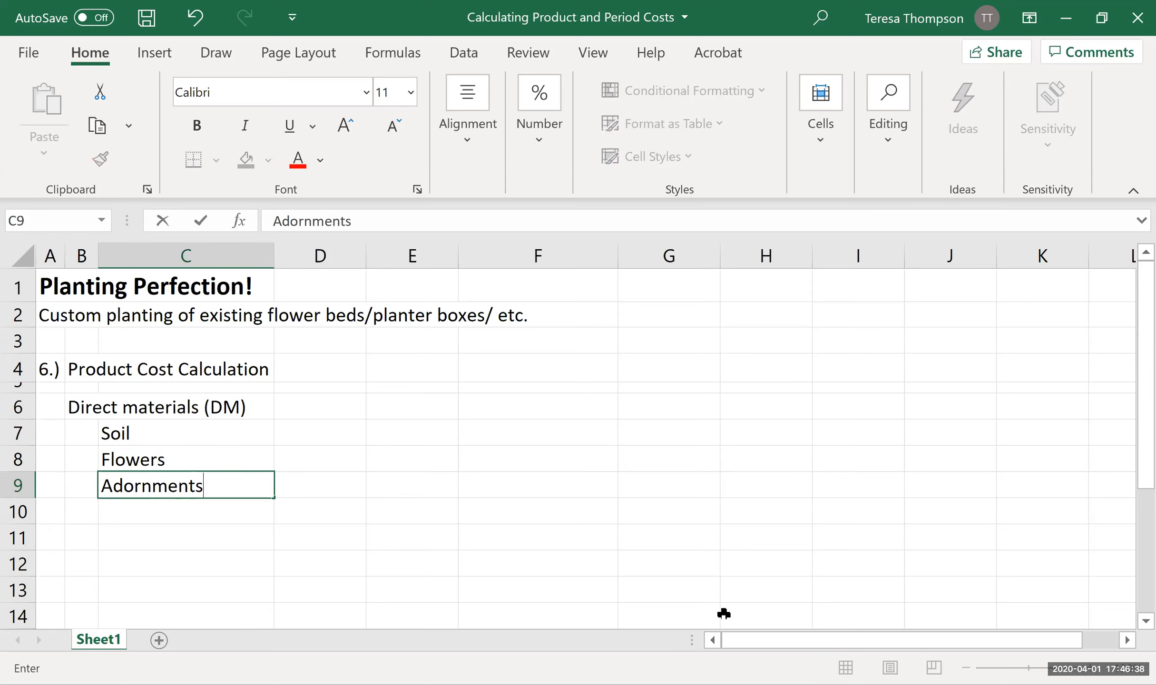
pyautogui.press('Return')
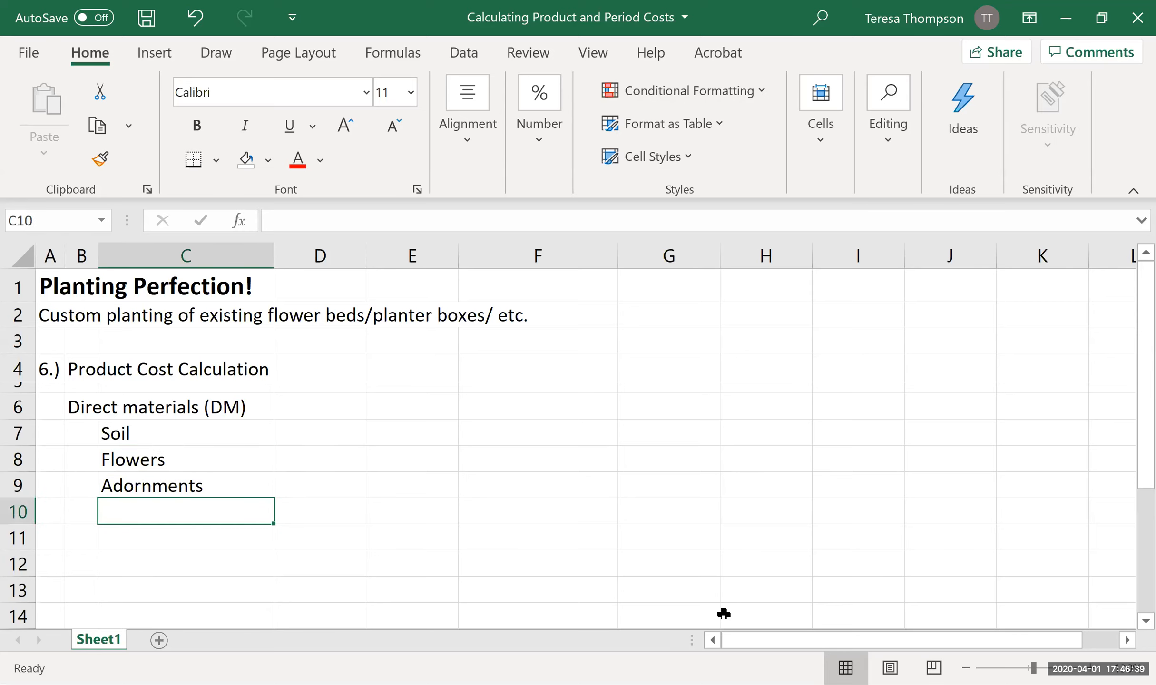
# Narrow column C to a small indent and widen column D slightly.
pyautogui.moveTo(277, 262); pyautogui.dragTo(134, 260)
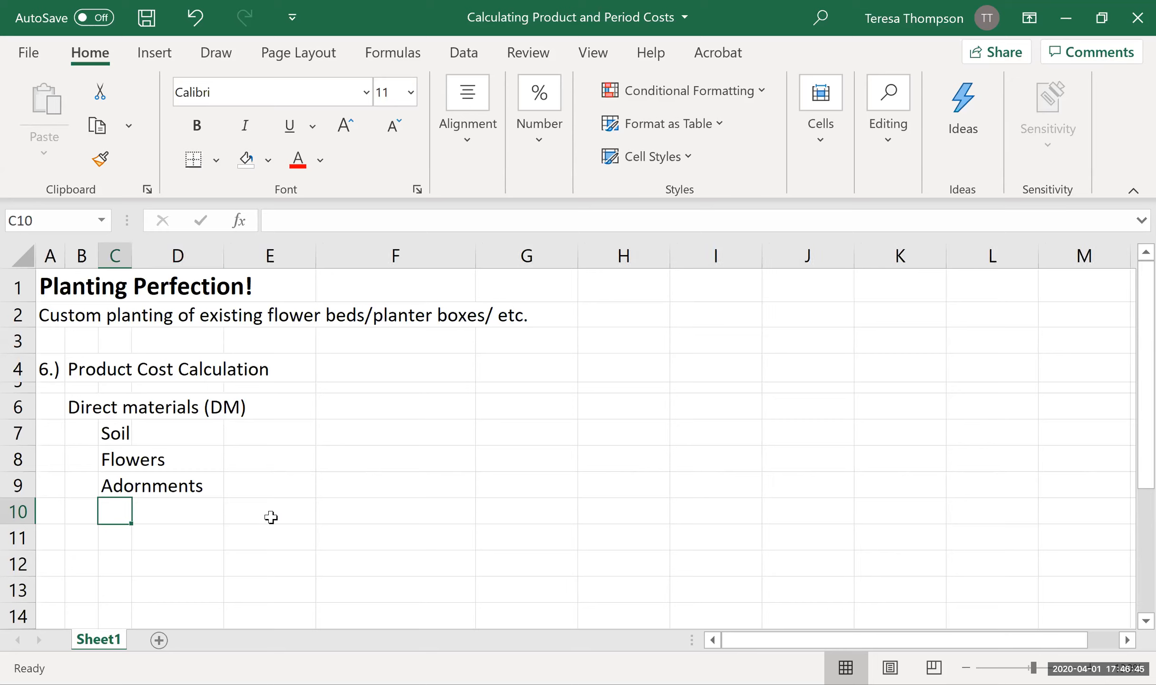
pyautogui.click(194, 490)
pyautogui.moveTo(223, 255); pyautogui.dragTo(252, 256)
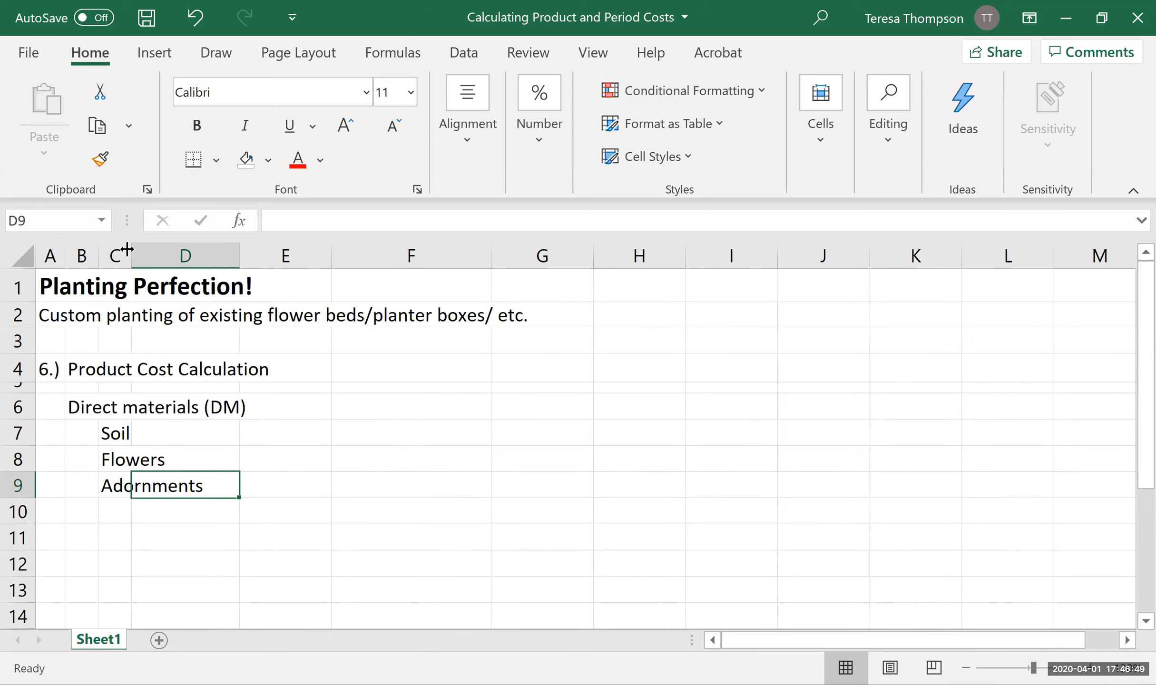
pyautogui.press('Down')
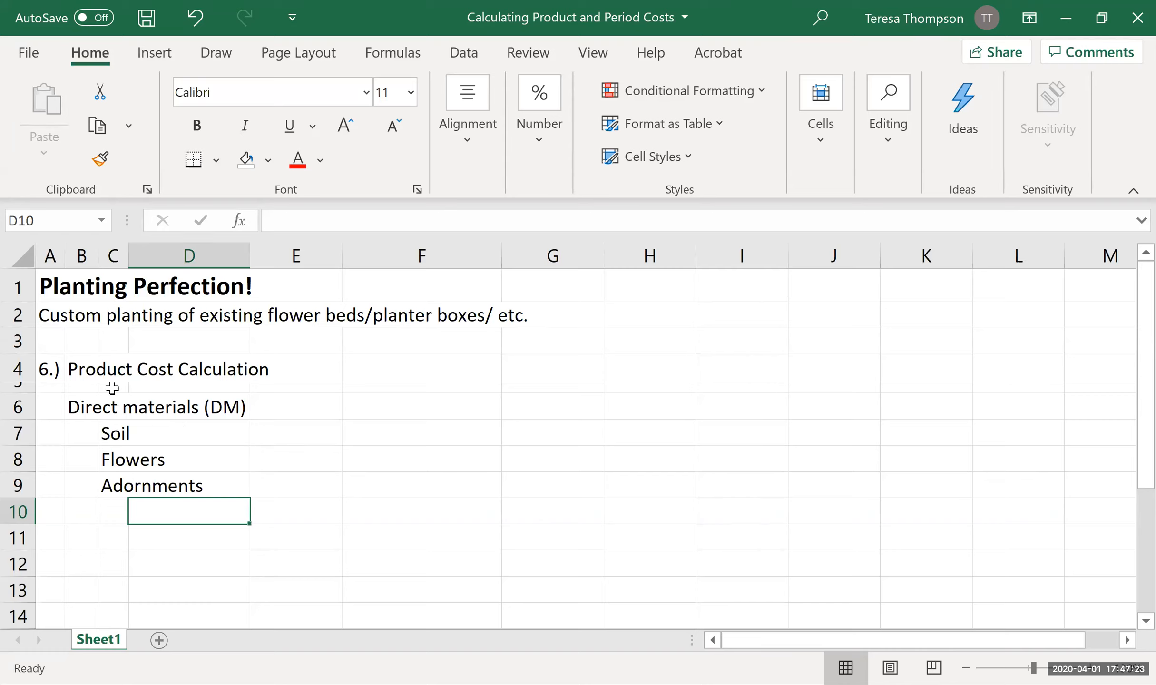
# Append "(7inches by 18 inches)" to the Product Cost Calculation heading in B4.
pyautogui.click(72, 367)
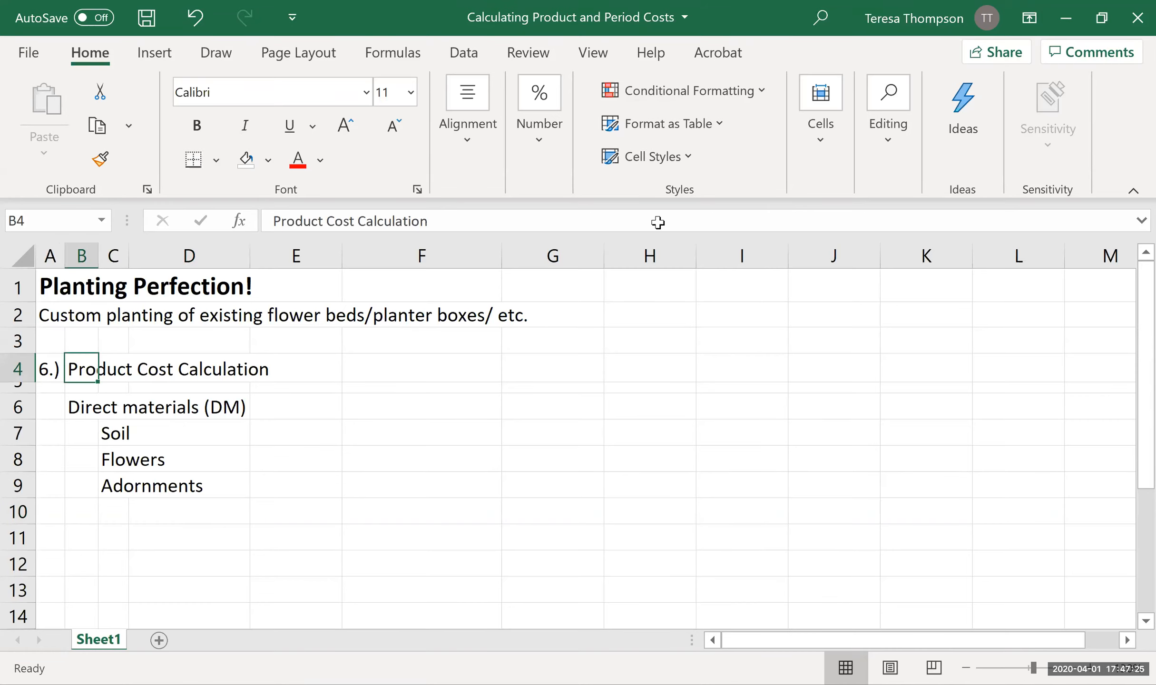
pyautogui.click(55, 369)
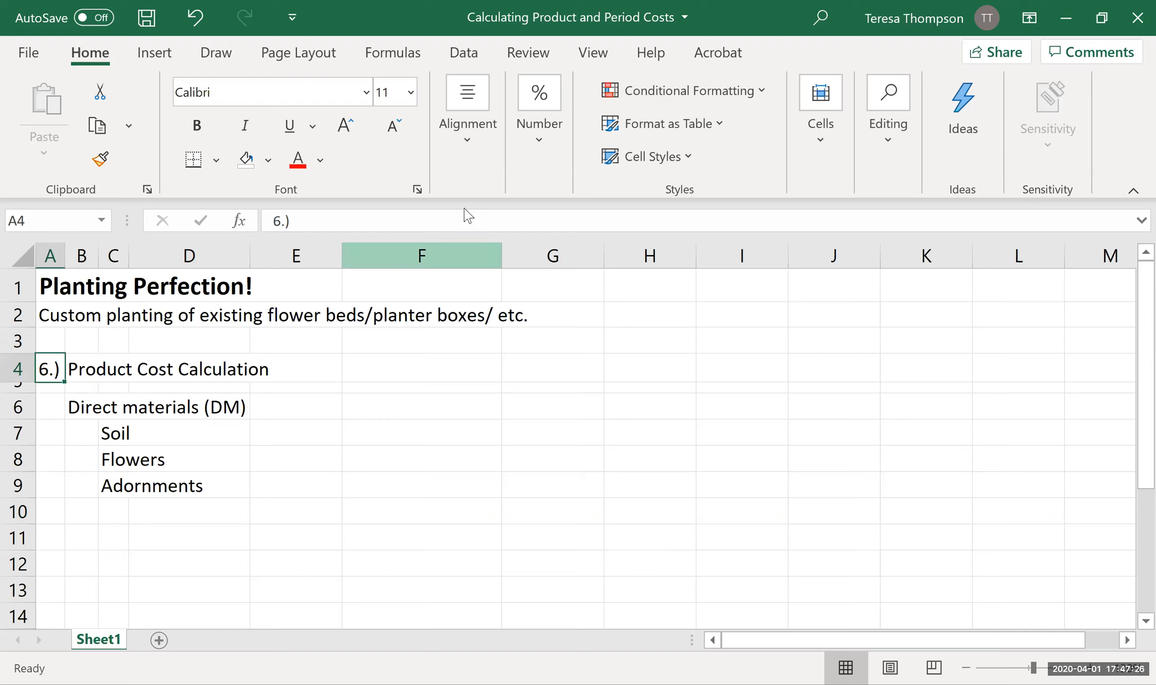
pyautogui.click(80, 367)
pyautogui.click(520, 228)
pyautogui.write('(')
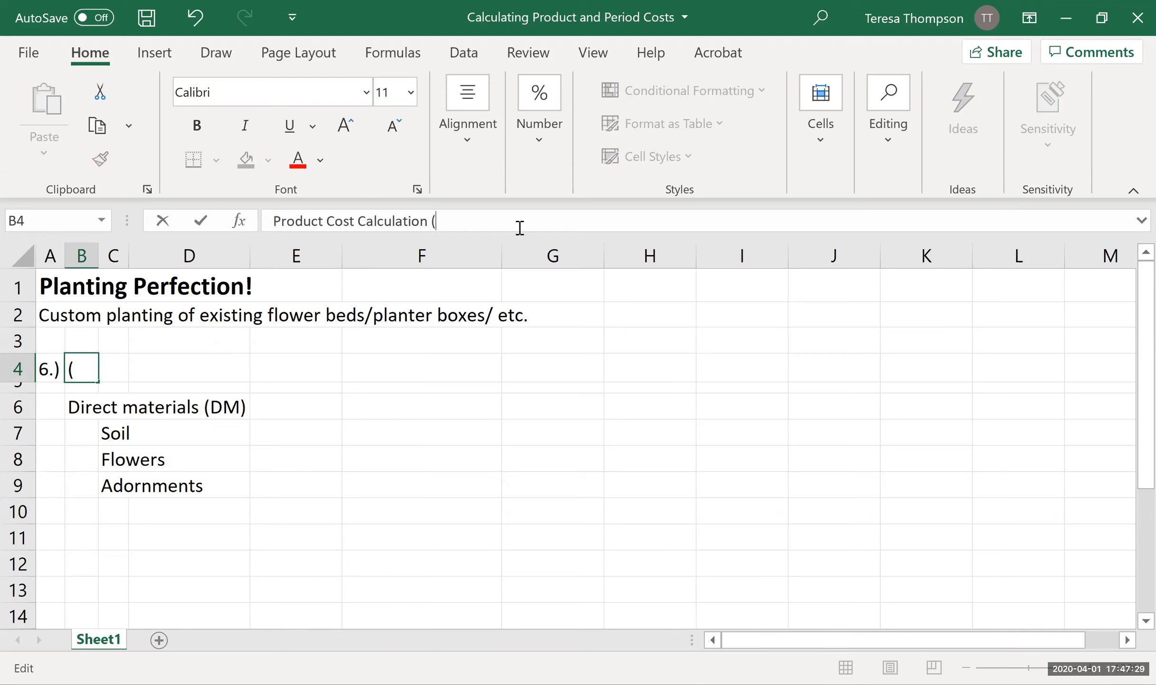
pyautogui.write('7inches by 18 inches)')
pyautogui.press('Return')
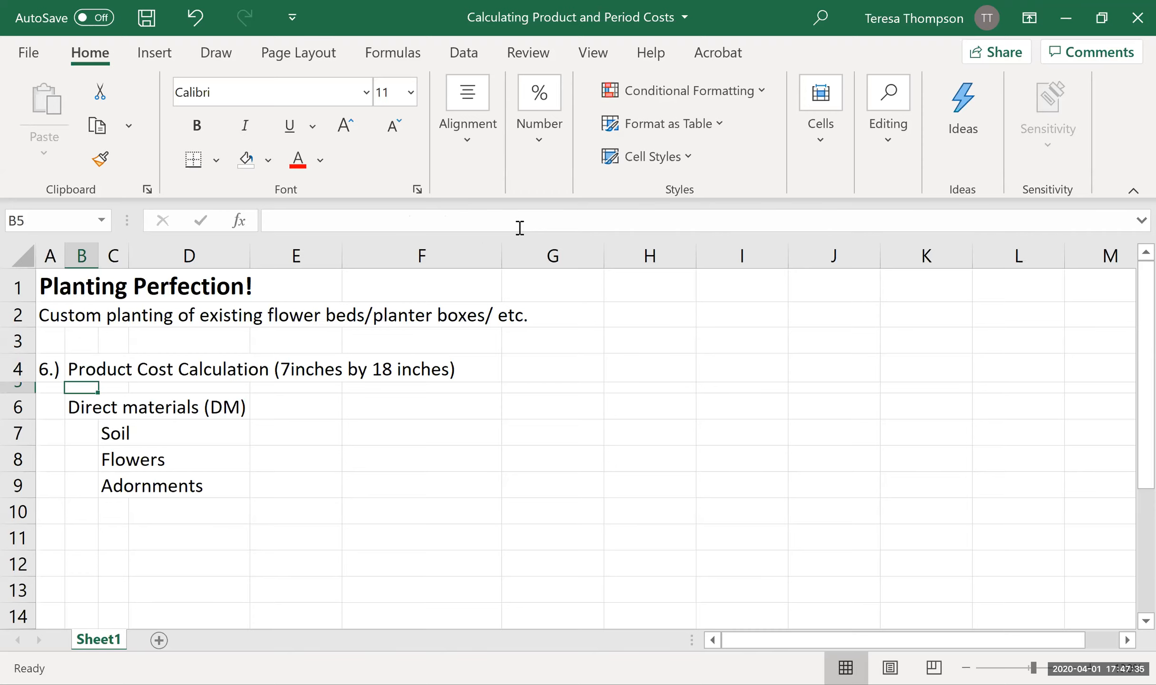
pyautogui.press('Right')
pyautogui.press('Down')
pyautogui.press('Down')
pyautogui.press('Down')
pyautogui.press('Down')
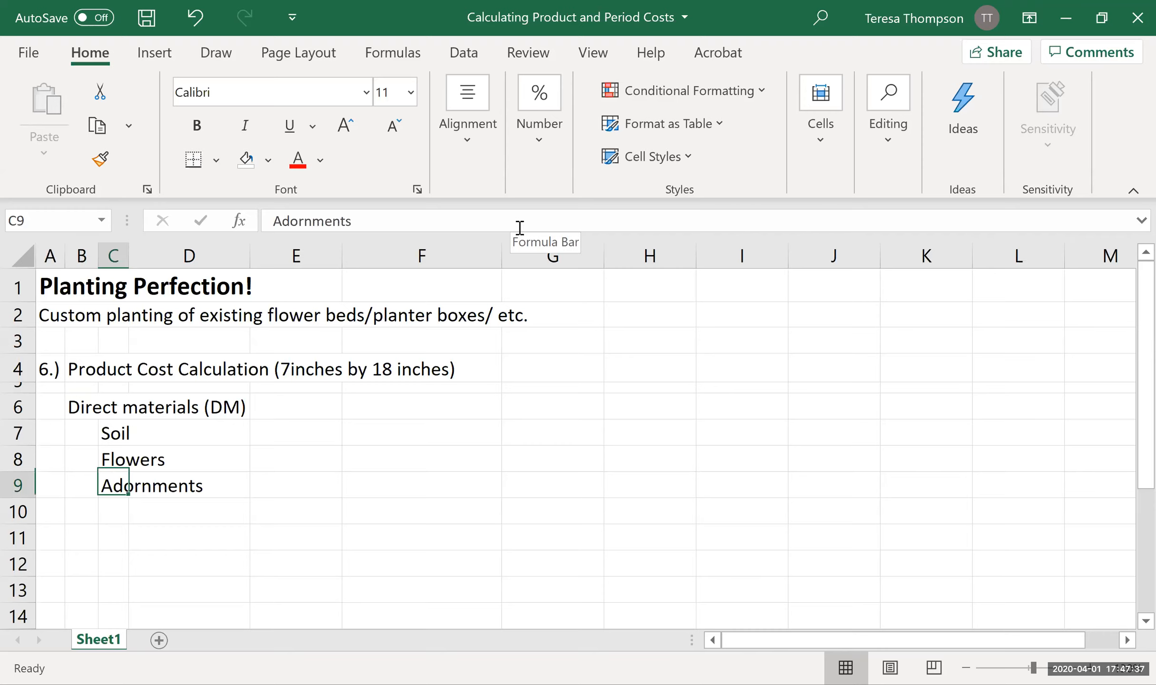
pyautogui.press('Up')
pyautogui.press('Up')
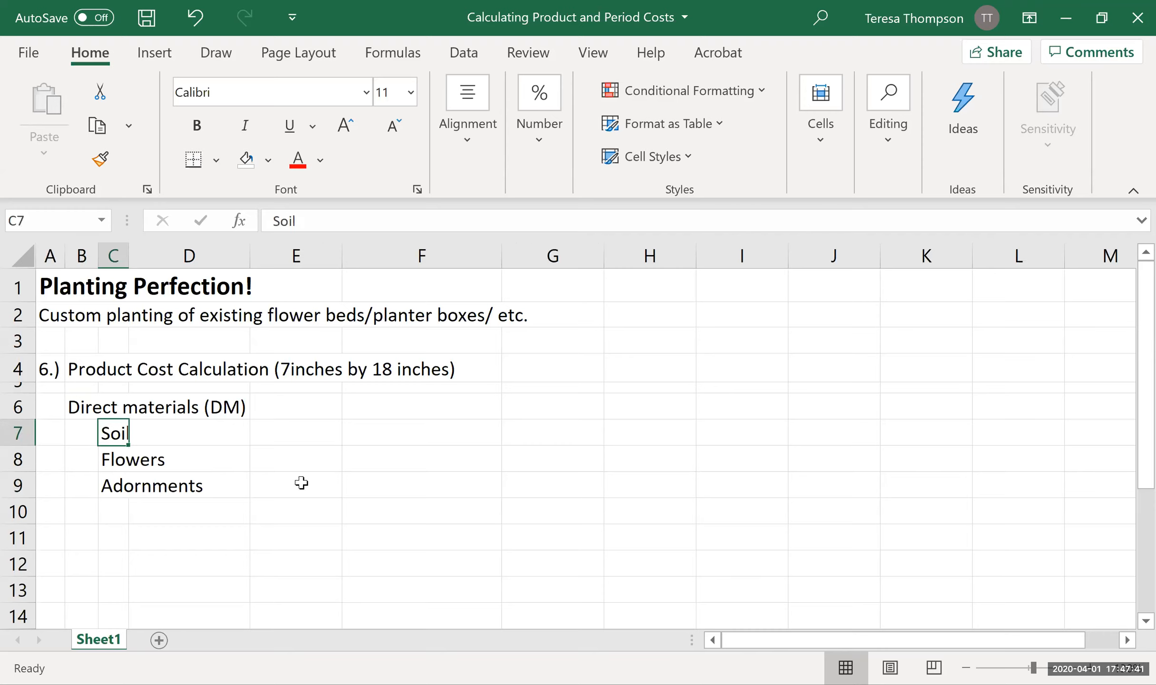
pyautogui.click(310, 366)
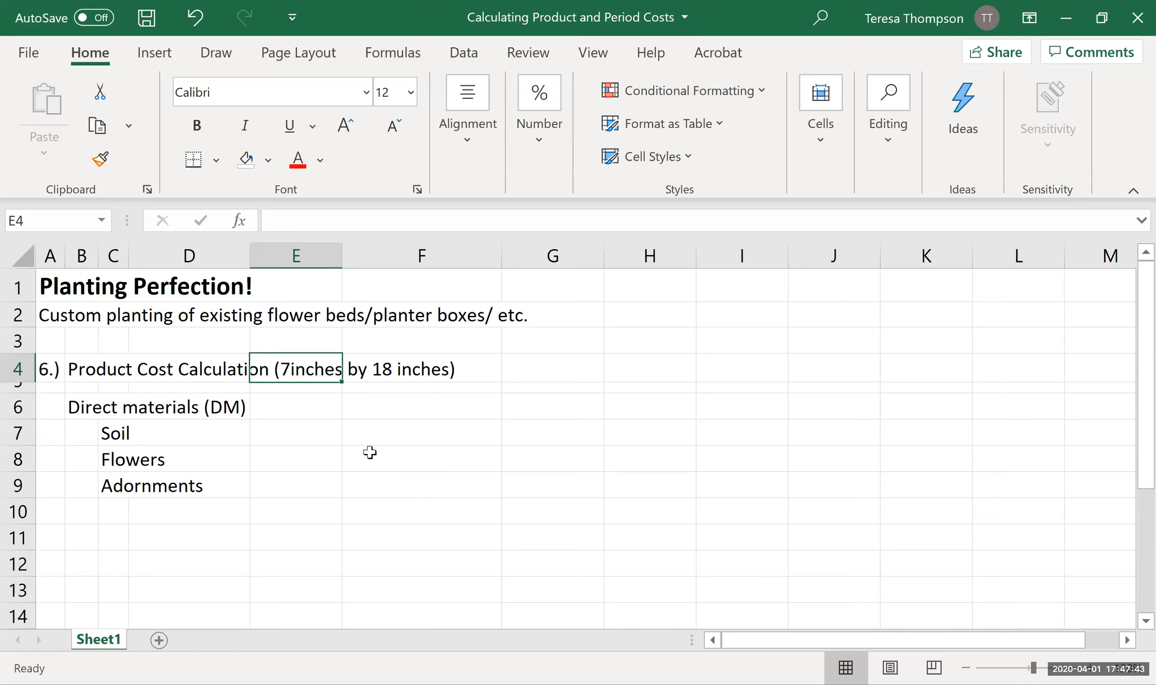
pyautogui.click(56, 369)
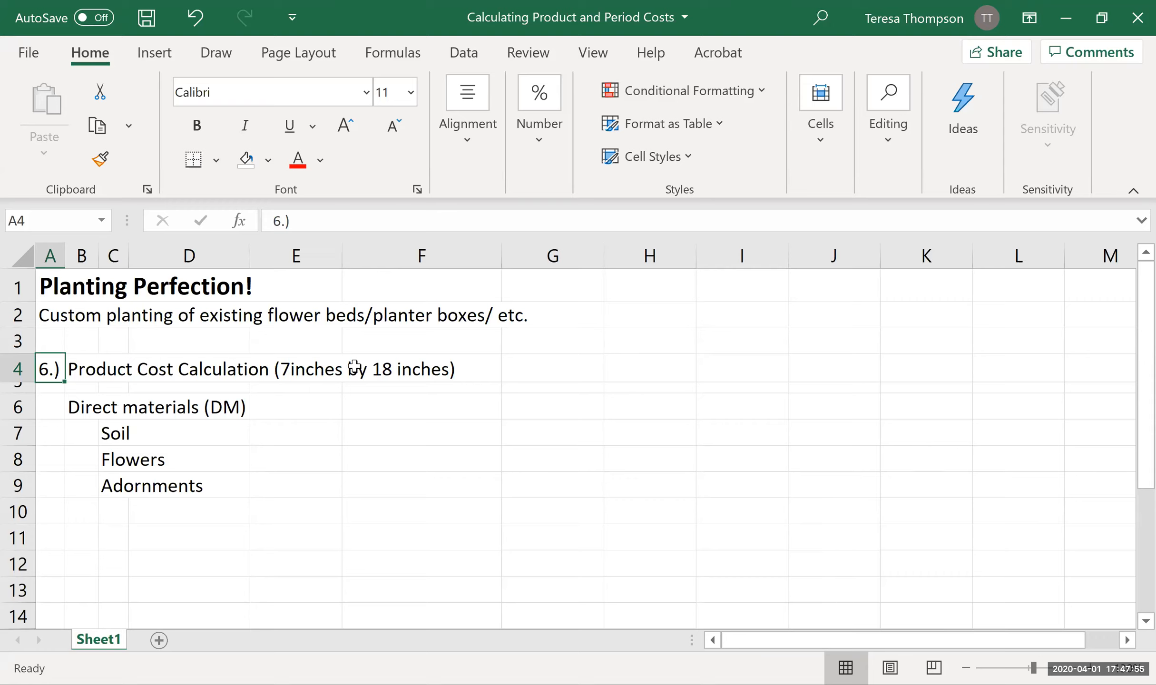
pyautogui.click(331, 374)
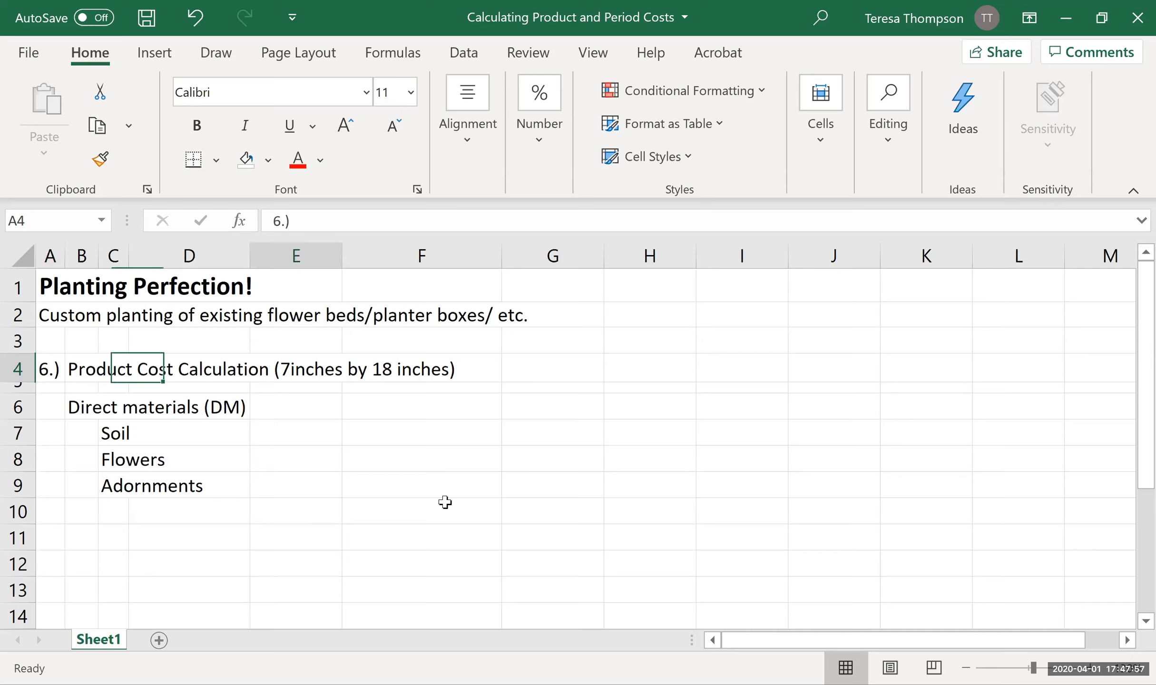
pyautogui.click(289, 484)
pyautogui.click(288, 449)
pyautogui.click(280, 435)
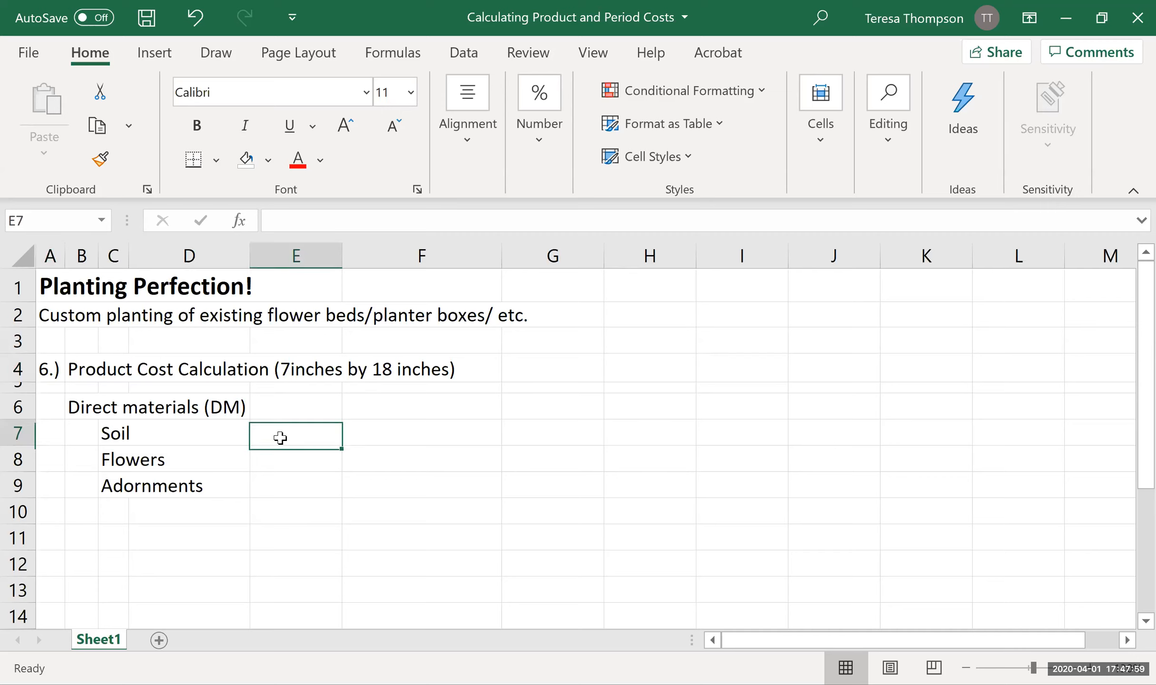
# Insert a blank row above the Soil row.
pyautogui.click(24, 432)
pyautogui.rightClick(24, 432)
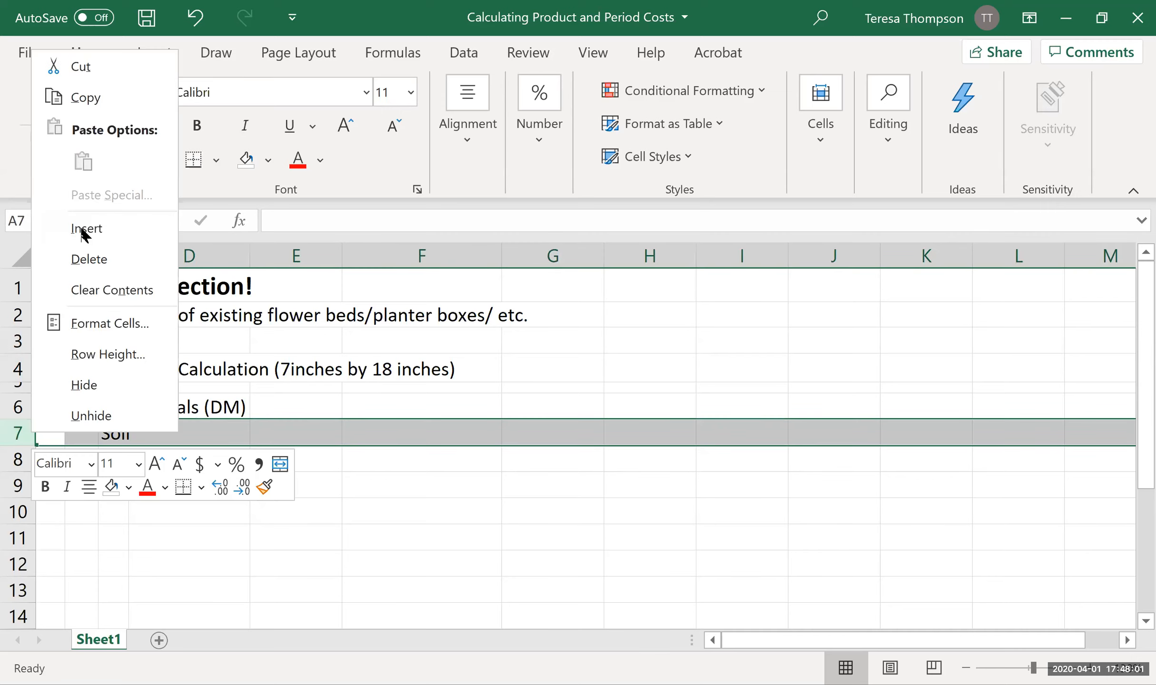
pyautogui.click(82, 230)
# Add the column header "Price" in E7 and enter 5.59 as the soil price in E8.
pyautogui.click(288, 435)
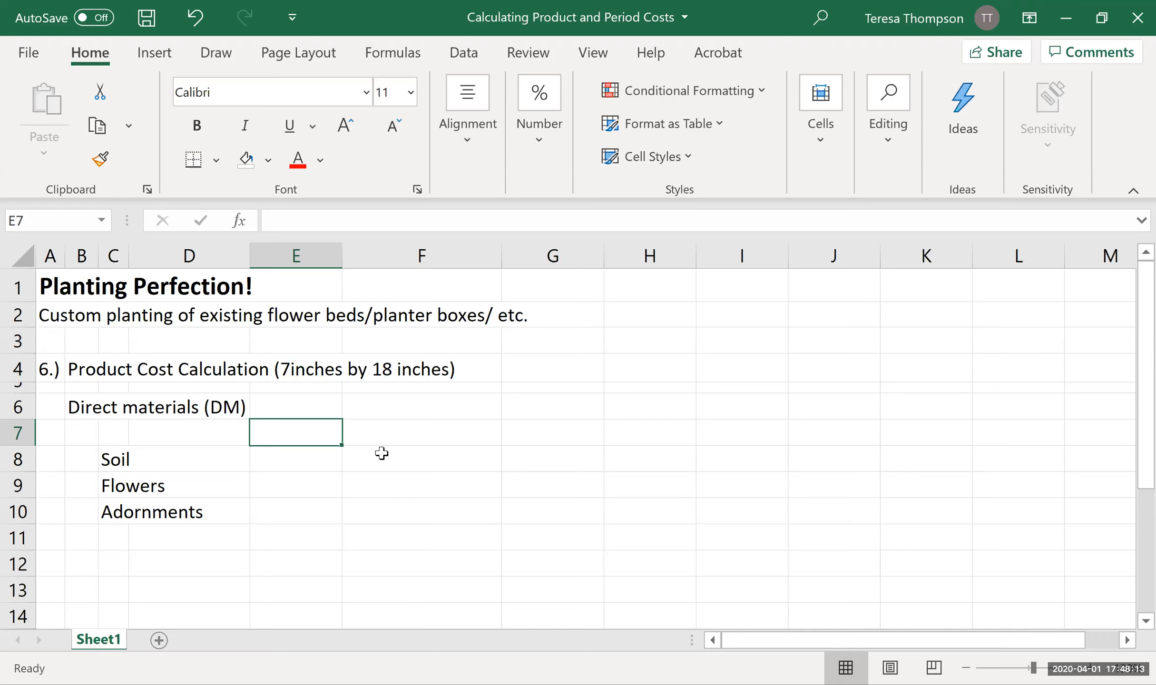
pyautogui.write('Price')
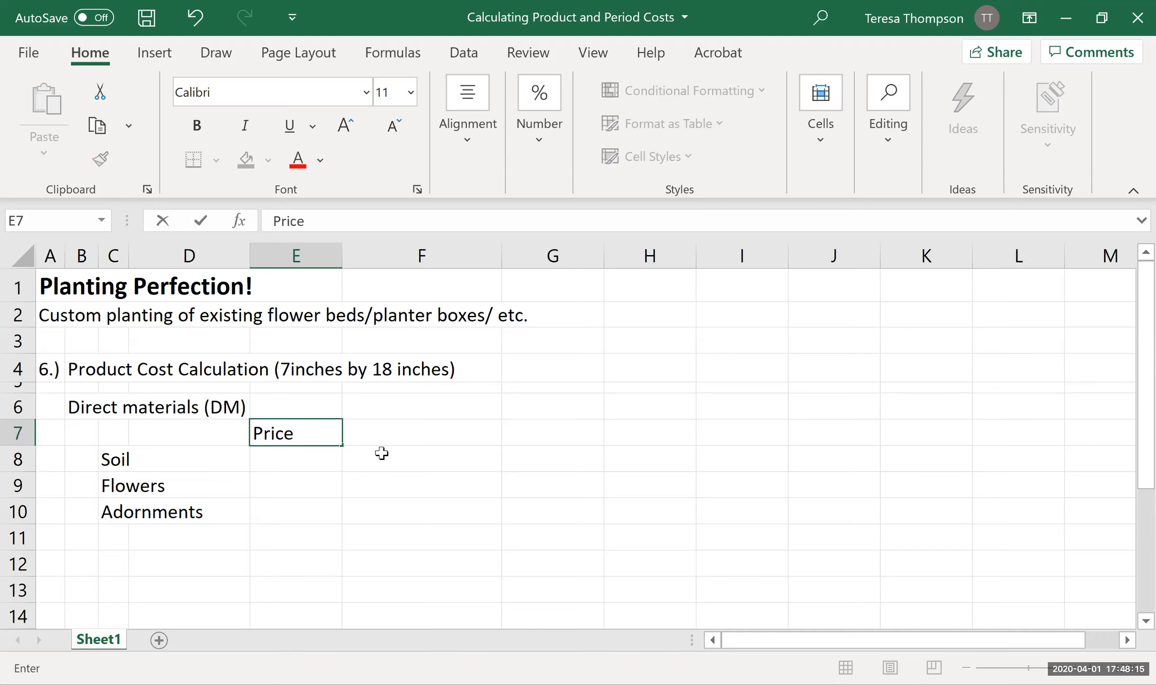
pyautogui.press('Return')
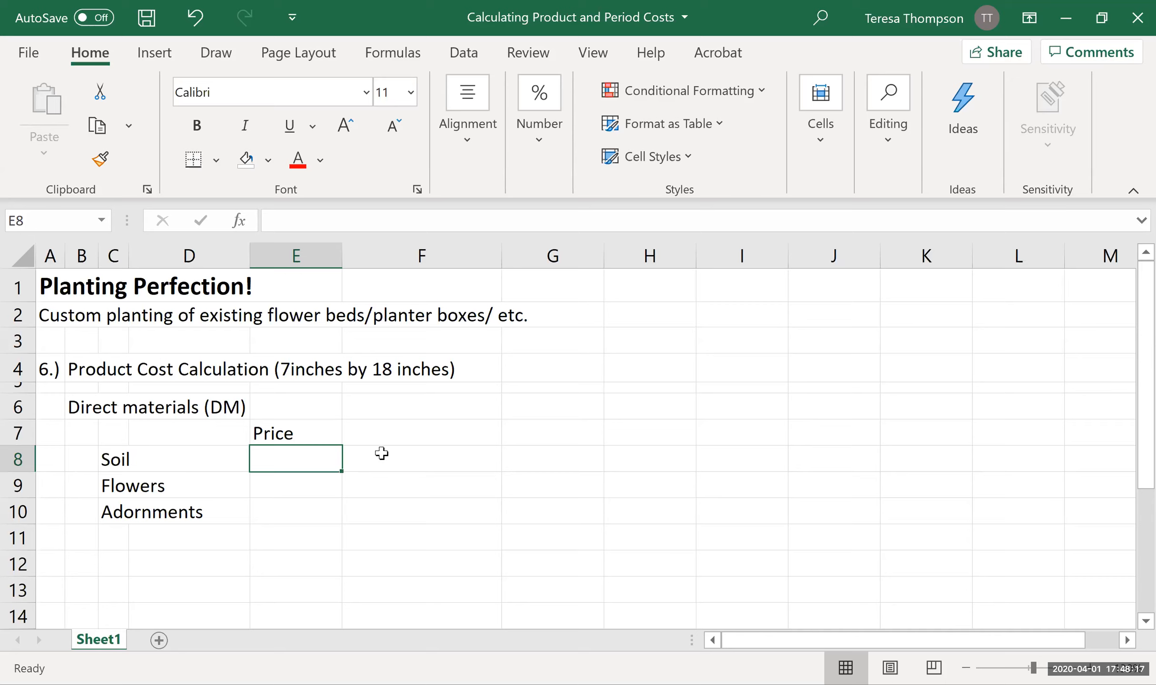
pyautogui.write('5.59')
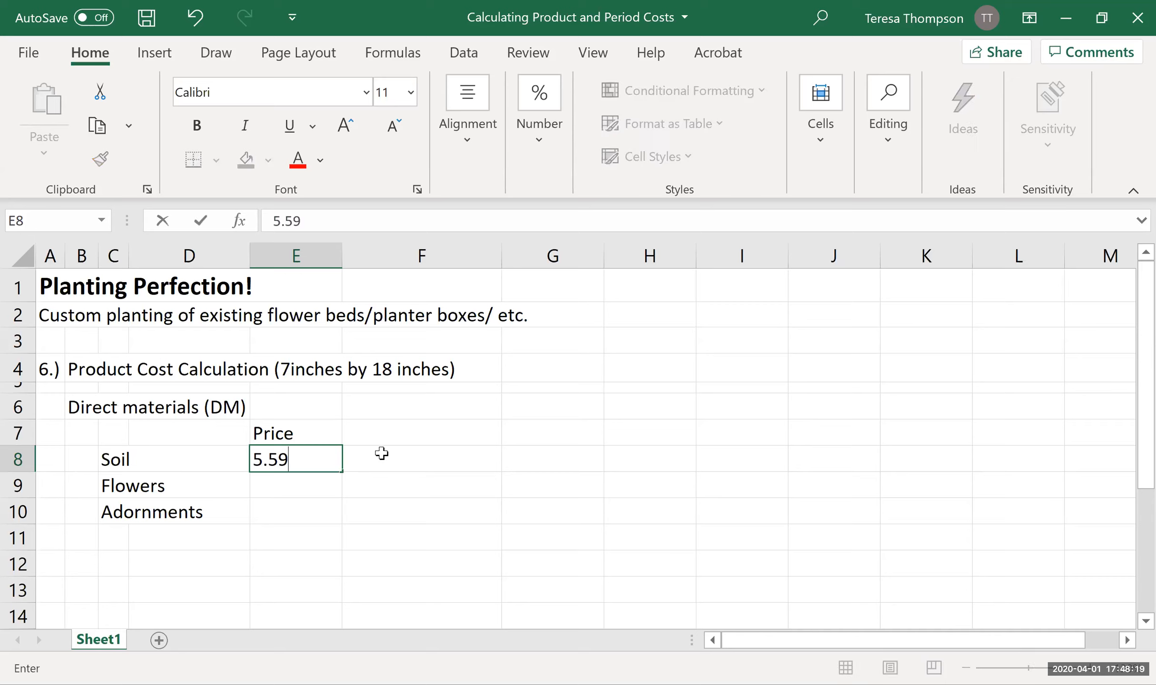
pyautogui.press('Return')
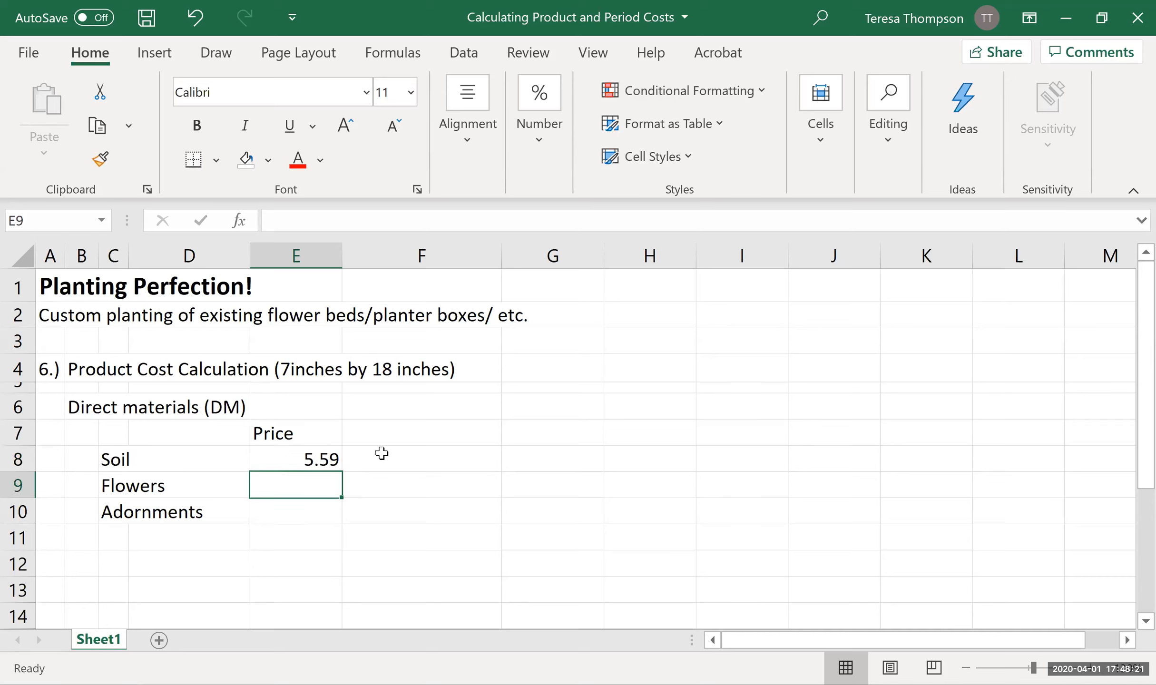
# Add the column header "Sales tax" in F7, next to Price.
pyautogui.press('Up')
pyautogui.press('Up')
pyautogui.press('Right')
pyautogui.write('Sales tax')
pyautogui.press('Return')
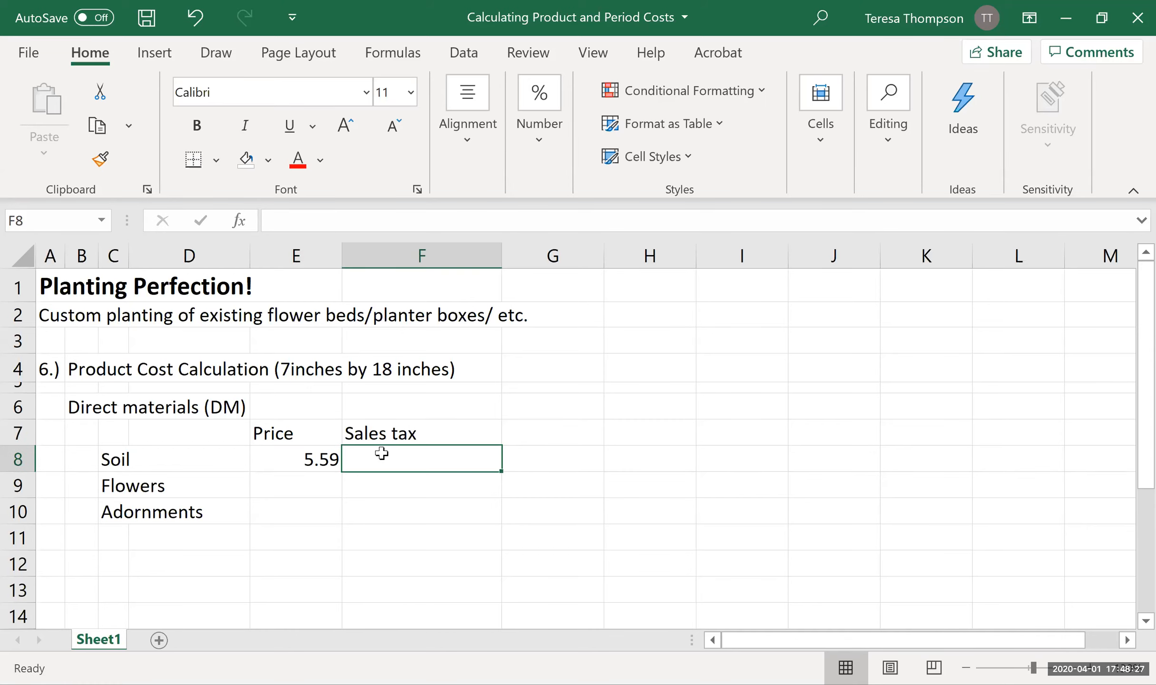
# Format the soil row's sales tax cell F8 as a percentage and enter a rate of .0925.
pyautogui.click(530, 139)
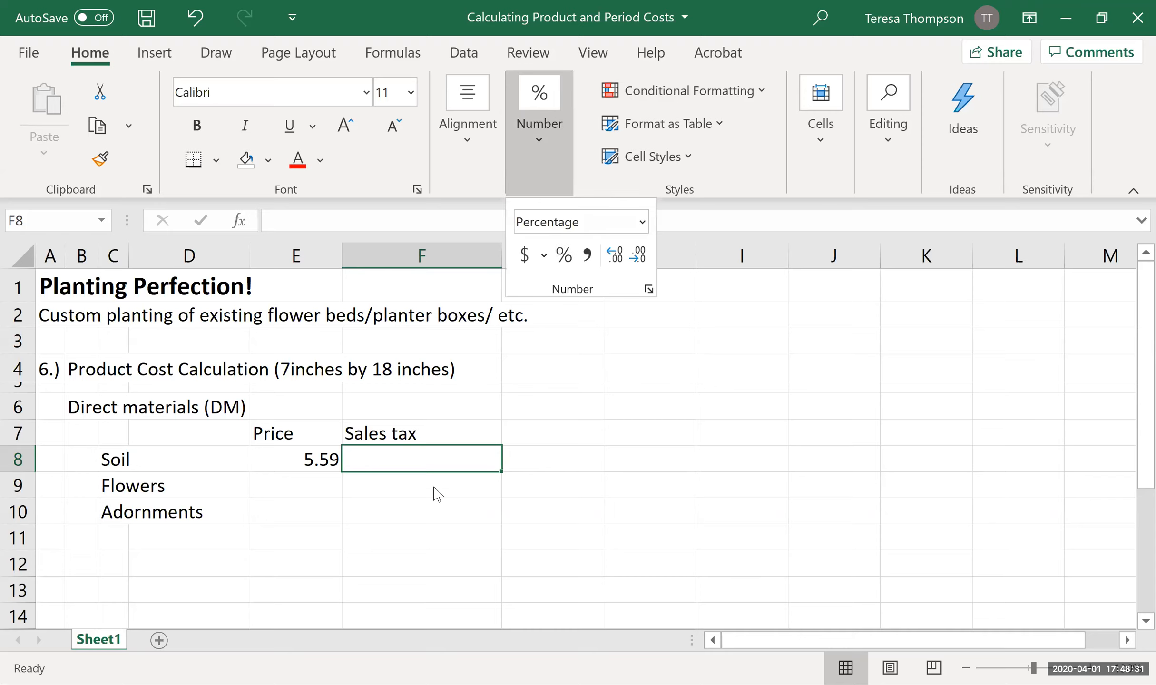
pyautogui.click(478, 468)
pyautogui.write('.0925')
pyautogui.press('Return')
pyautogui.click(478, 469)
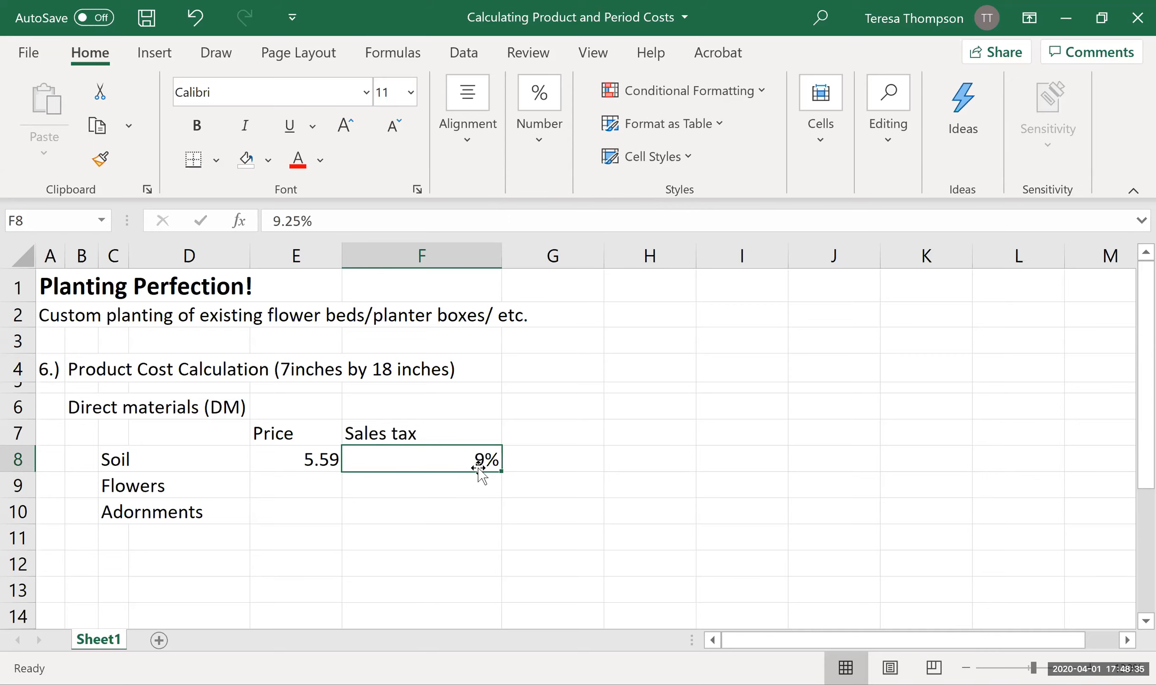
# Show the soil sales tax in F8 with two decimal places and narrow the Sales tax and Price columns.
pyautogui.click(529, 159)
pyautogui.doubleClick(614, 256)
pyautogui.click(553, 460)
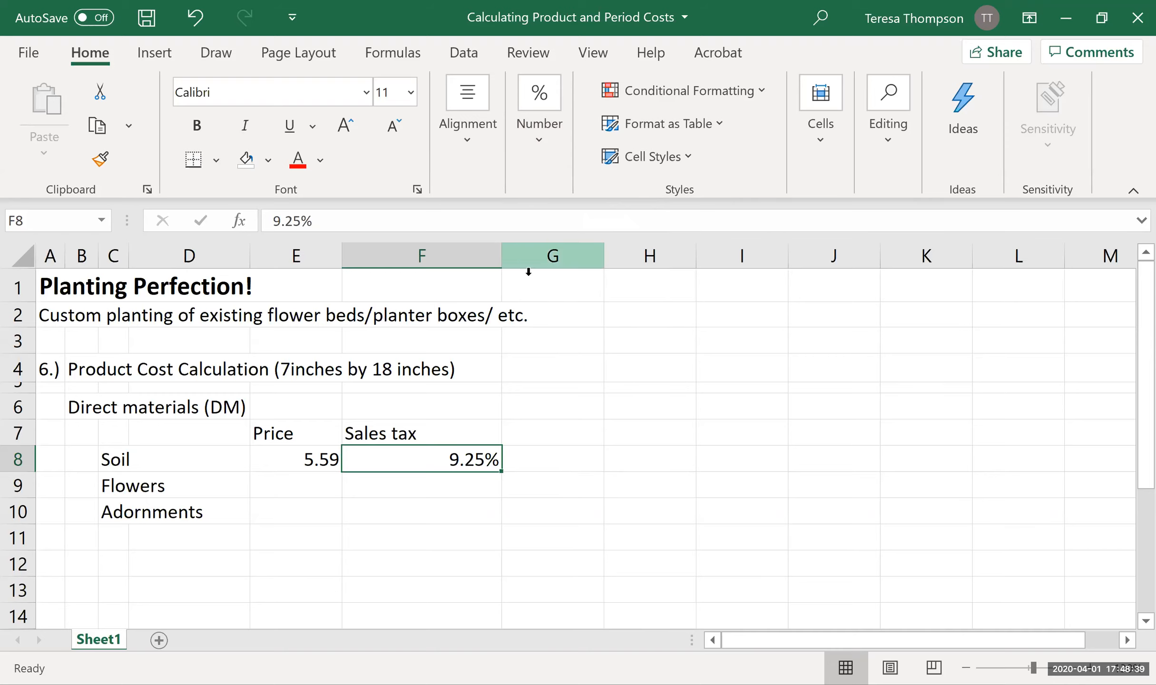
pyautogui.moveTo(507, 257); pyautogui.dragTo(435, 253)
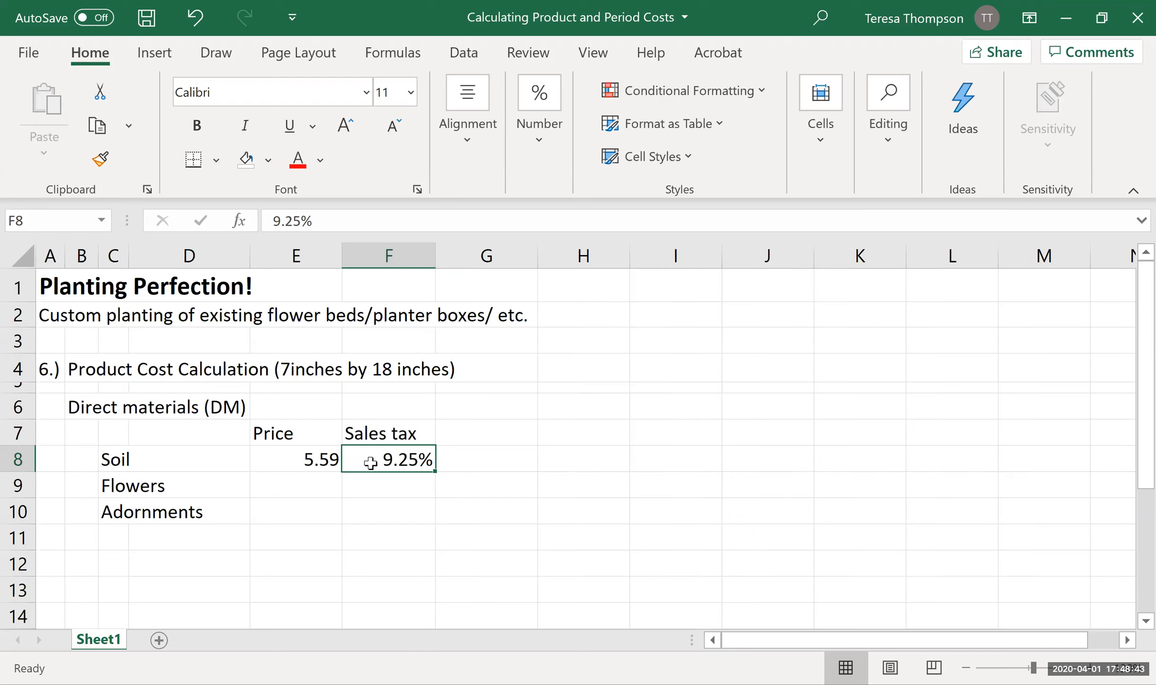
pyautogui.moveTo(342, 257); pyautogui.dragTo(328, 257)
# Format the soil price in E8 as a dollar amount in accounting format.
pyautogui.click(308, 443)
pyautogui.click(294, 457)
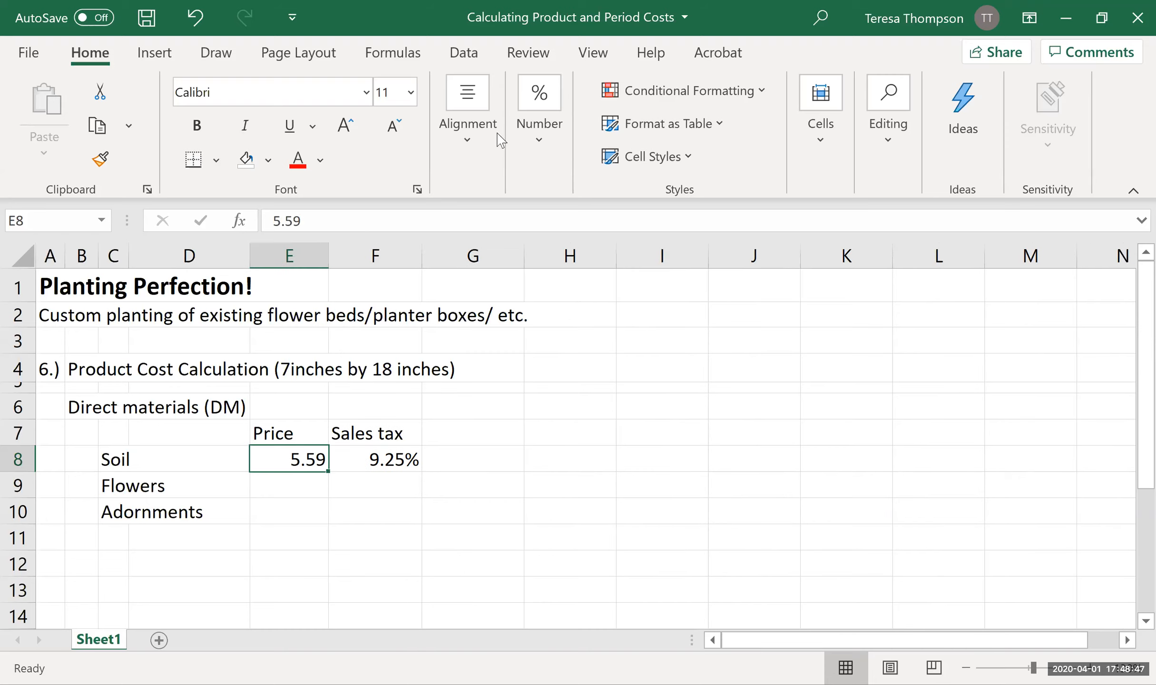
pyautogui.click(548, 135)
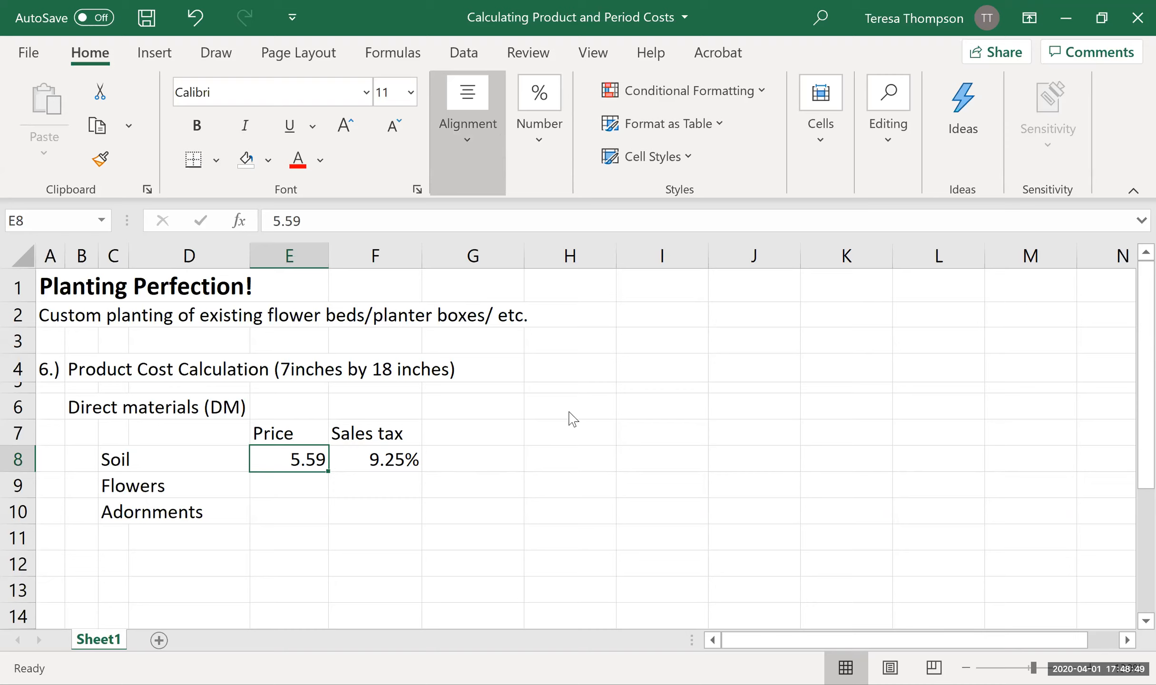
pyautogui.click(567, 410)
# Add the column header "Total Cost" in G7, next to Sales tax.
pyautogui.click(490, 440)
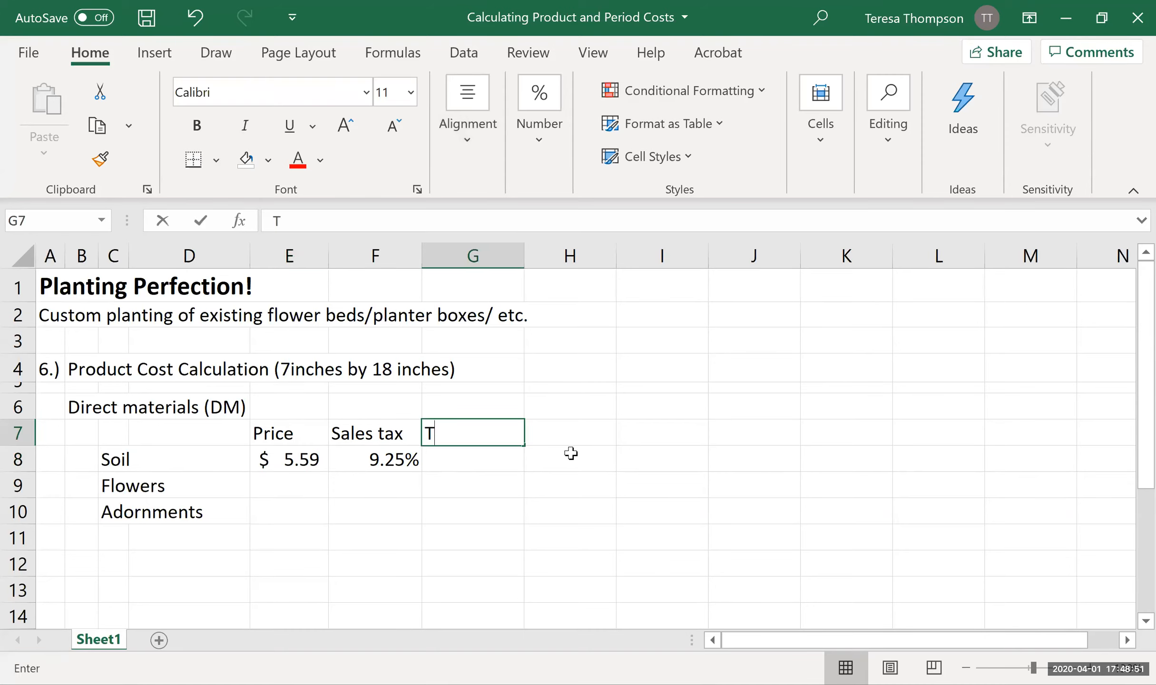
pyautogui.write('Total P')
pyautogui.press('BackSpace')
pyautogui.write('Cost')
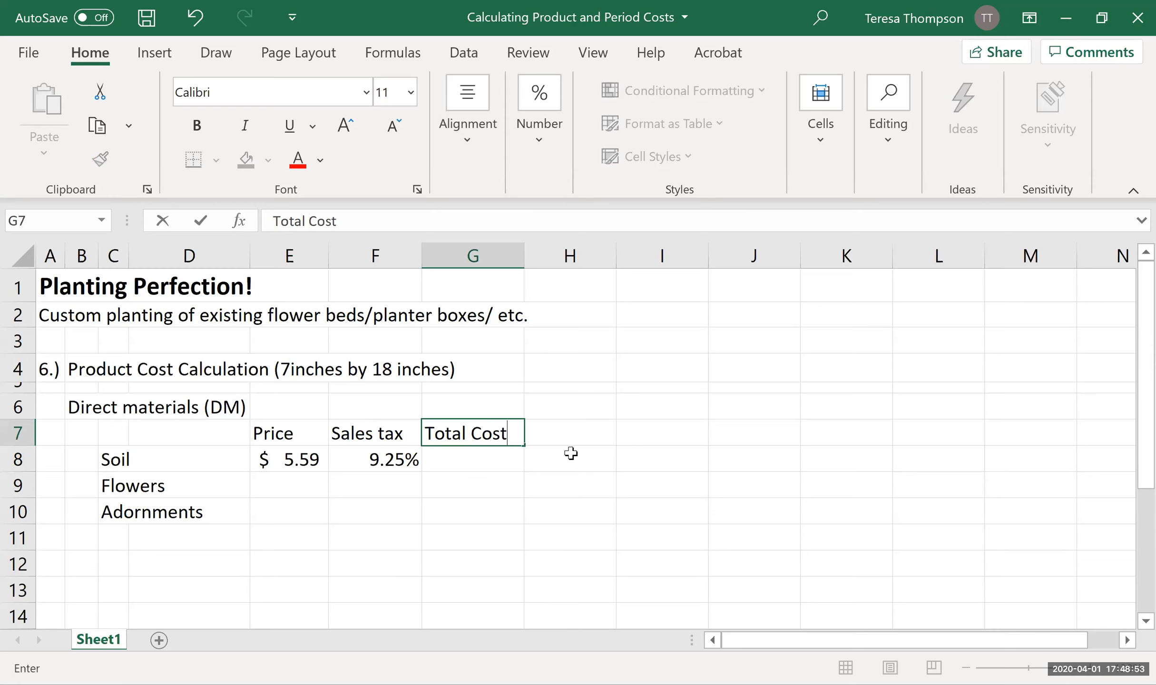
pyautogui.press('Return')
# Enter the formula =E8+(1+F8) in G8 as the soil's total cost.
pyautogui.write('=')
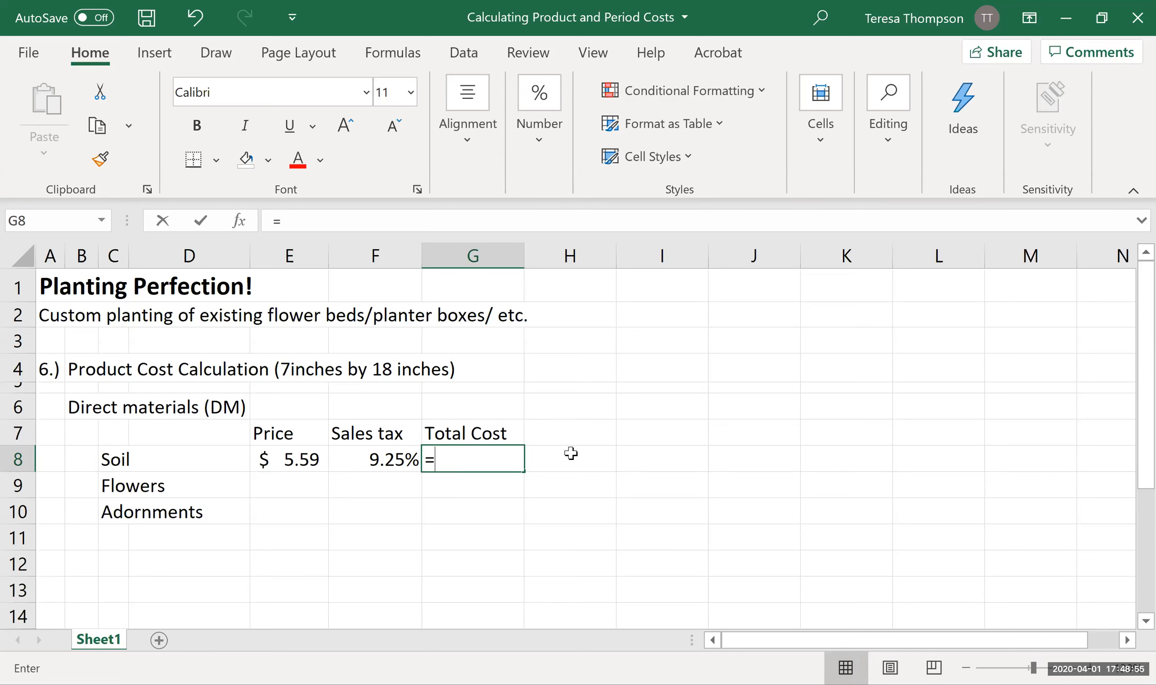
pyautogui.press('Left')
pyautogui.press('Left')
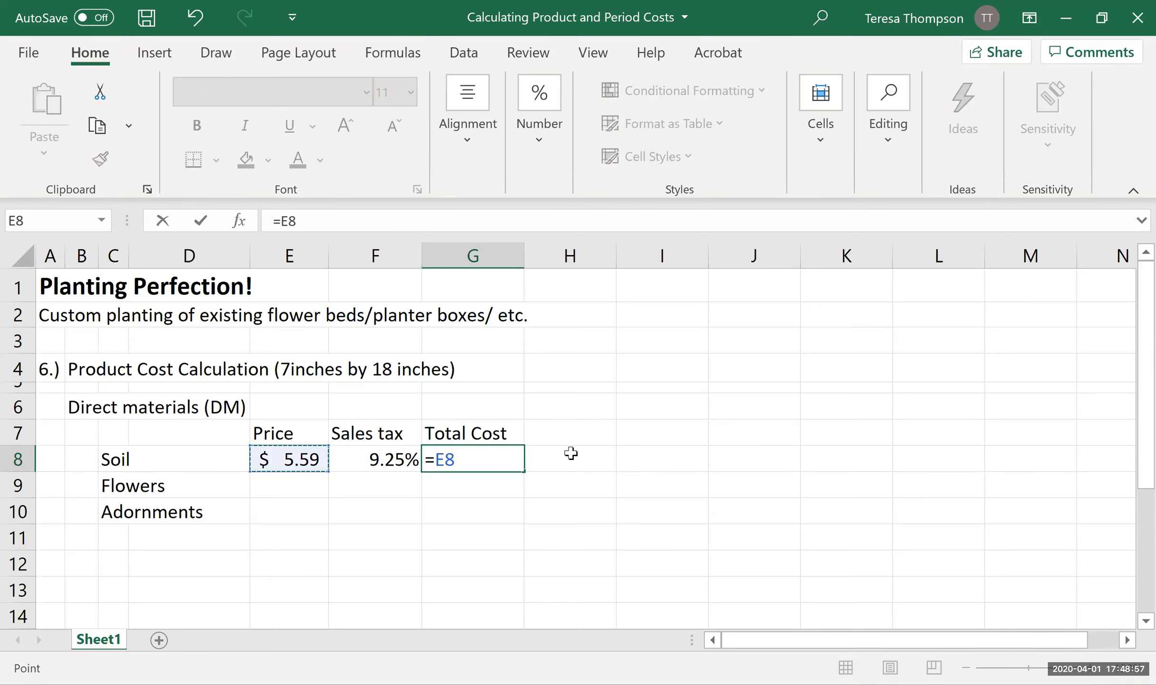
pyautogui.write('+(1+')
pyautogui.press('Left')
pyautogui.write(')')
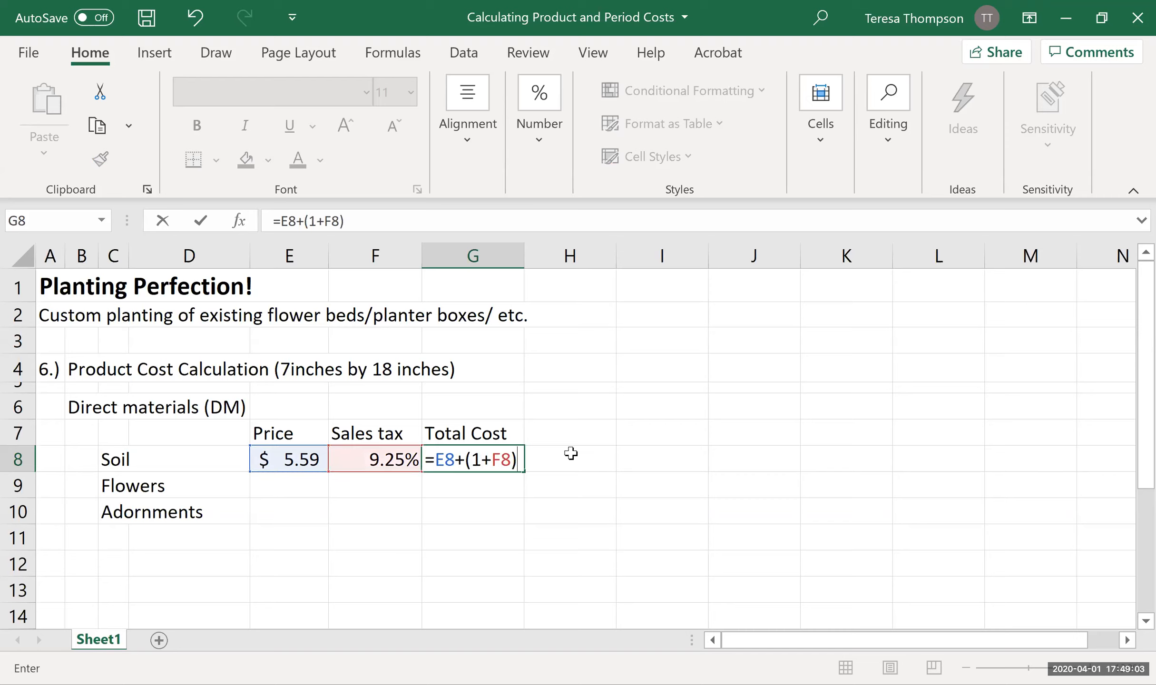
pyautogui.hotkey('ctrl', 'Return')
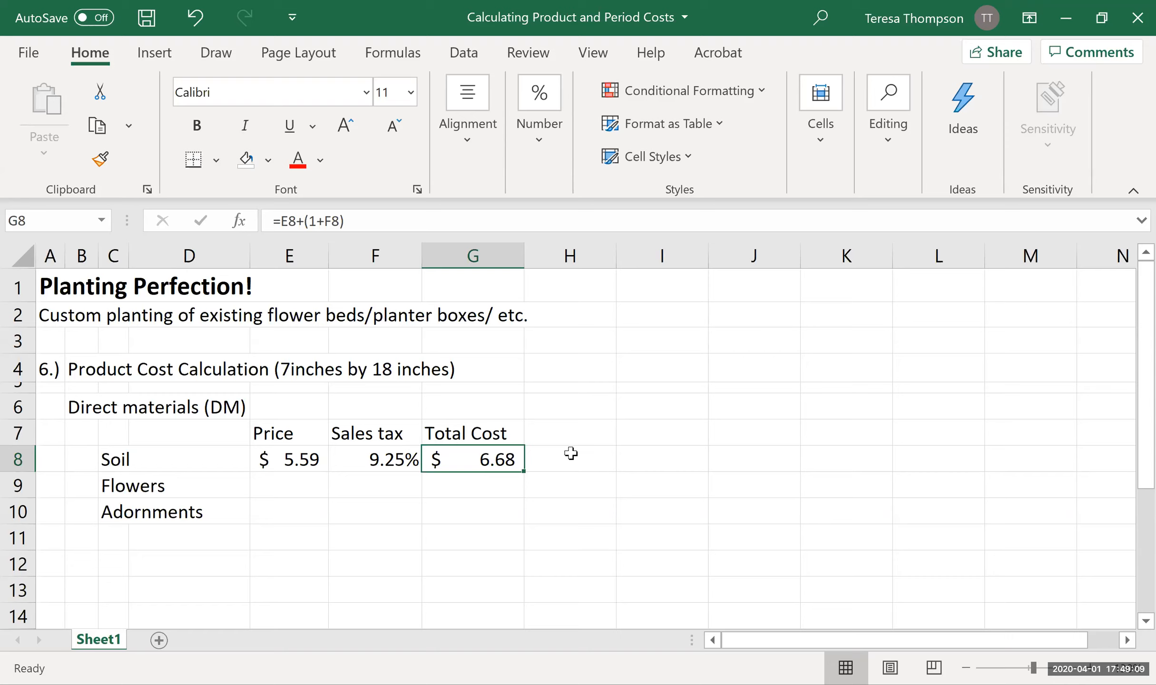
# Add the column header "Qty." in H7 and enter 1 as the soil quantity in H8.
pyautogui.press('Up')
pyautogui.press('Right')
pyautogui.write('N')
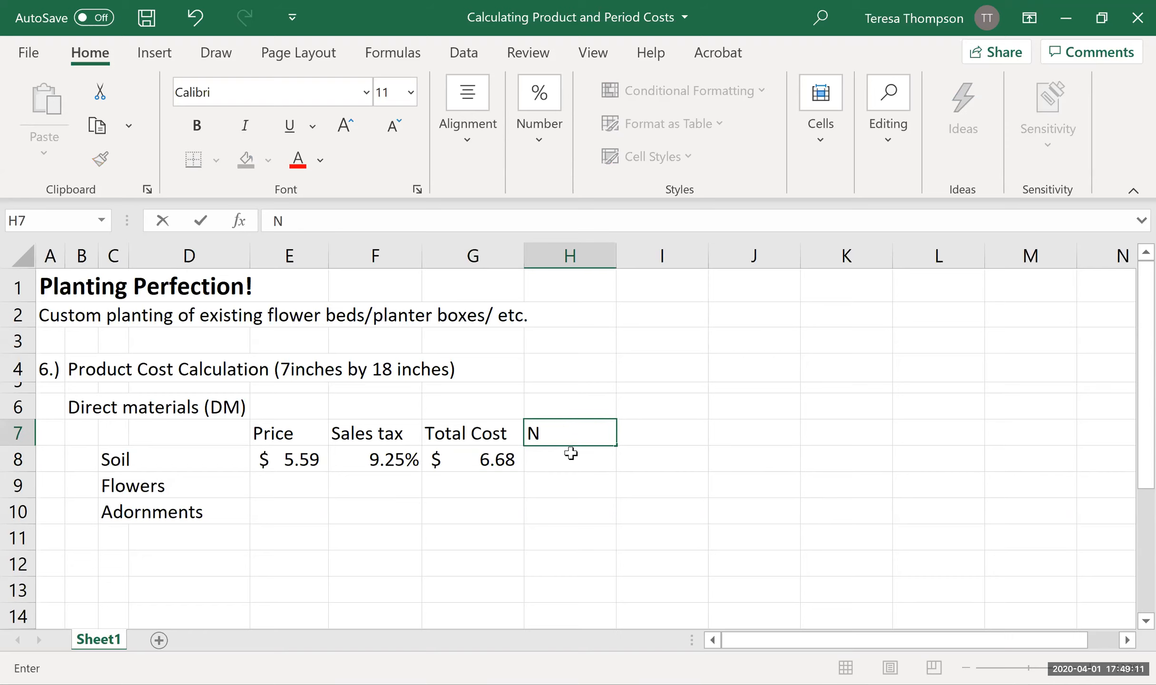
pyautogui.press('BackSpace')
pyautogui.write('T')
pyautogui.press('BackSpace')
pyautogui.write('Qtg')
pyautogui.press('BackSpace')
pyautogui.write('y.')
pyautogui.press('Return')
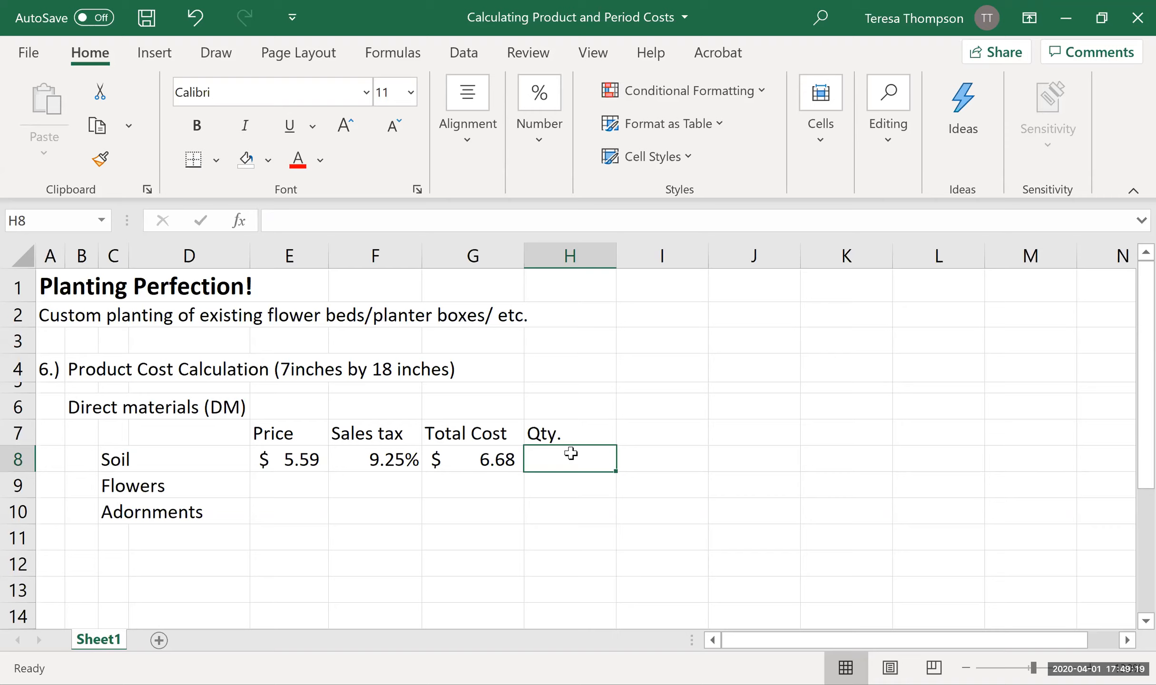
pyautogui.write('1')
pyautogui.press('Return')
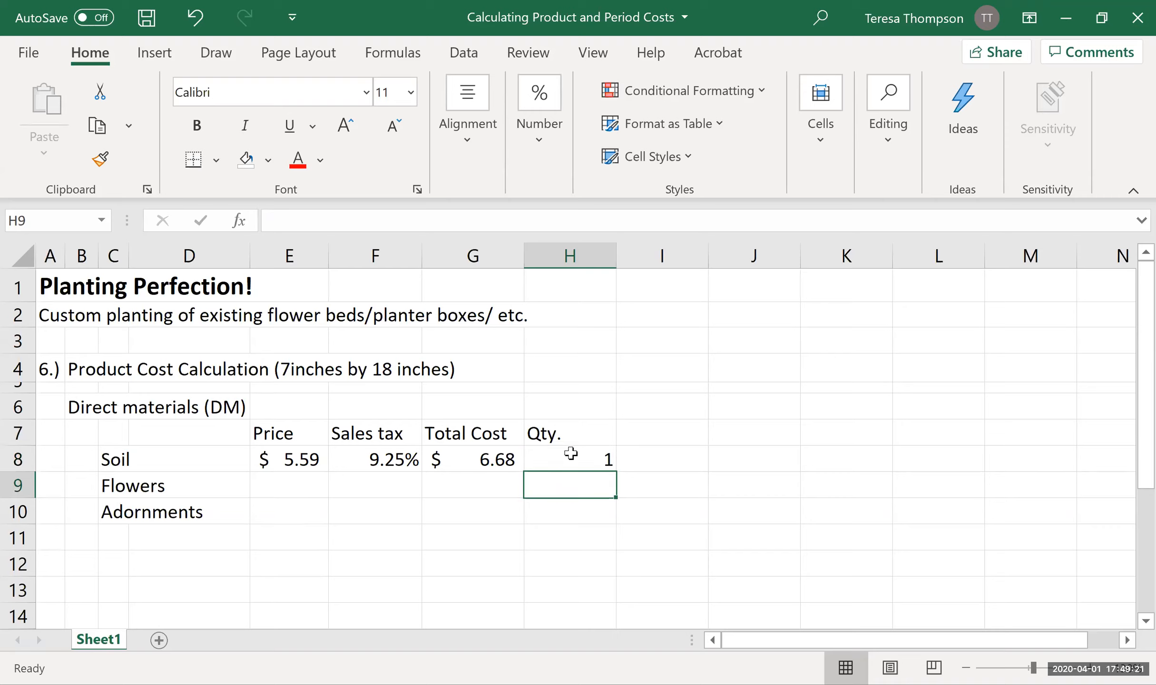
# Add the column header "Price per unit" in I7, next to Qty.
pyautogui.press('Up')
pyautogui.press('Right')
pyautogui.press('Up')
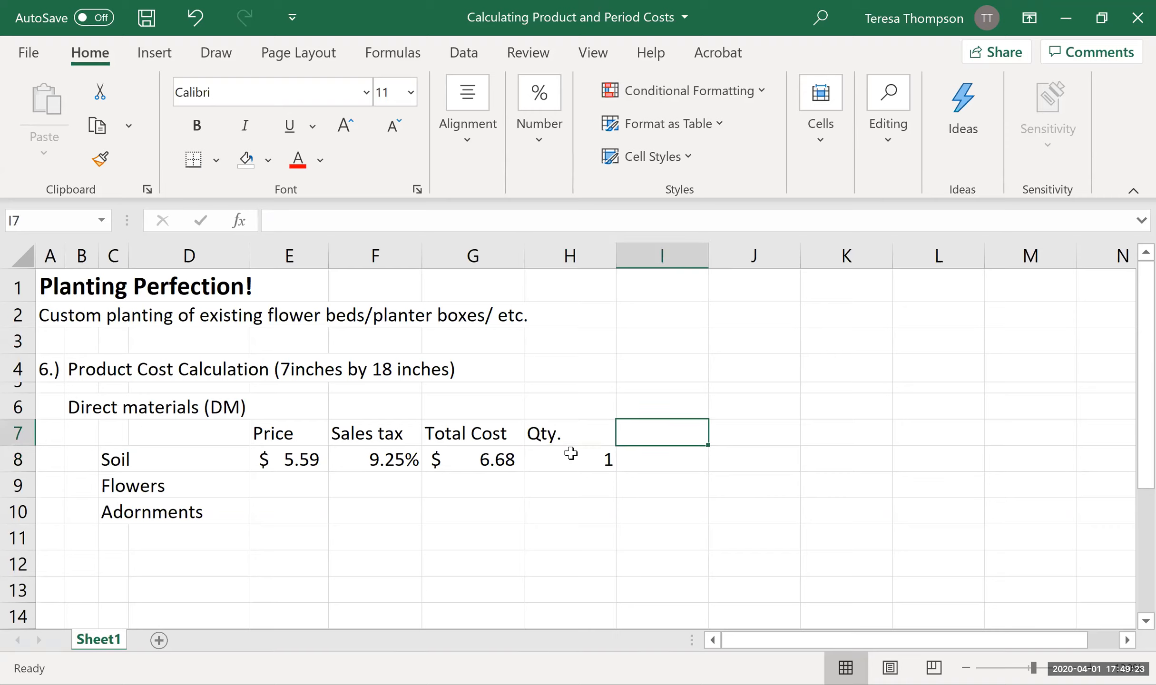
pyautogui.write('Price')
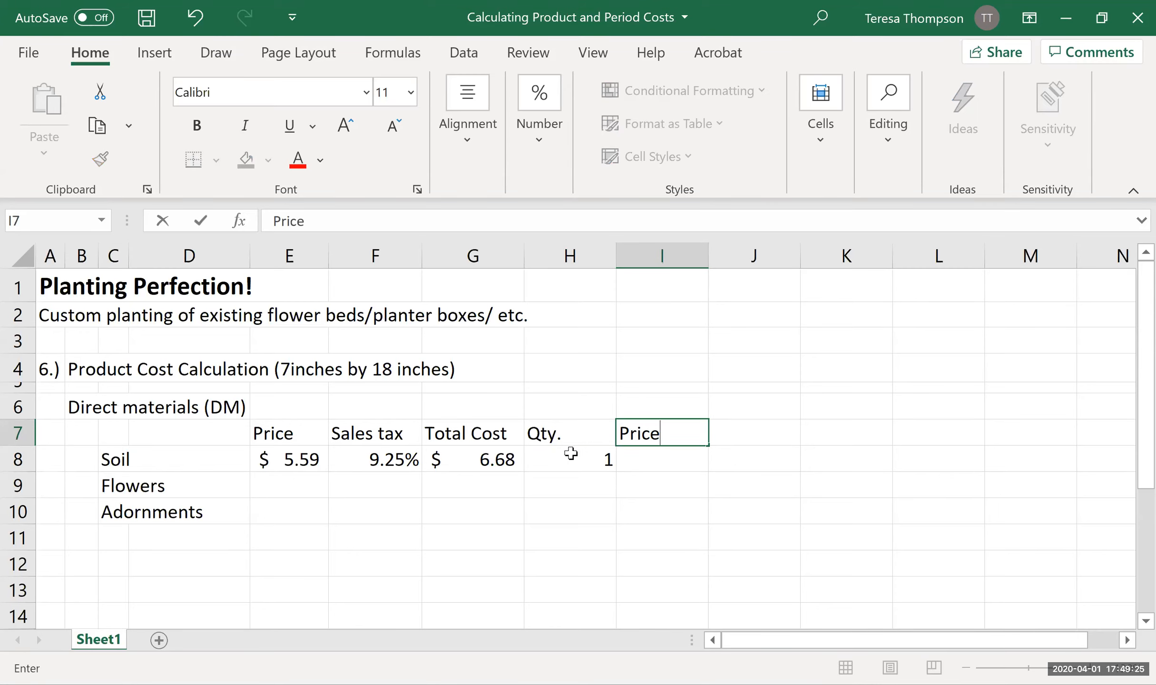
pyautogui.write(' per unit')
pyautogui.press('Return')
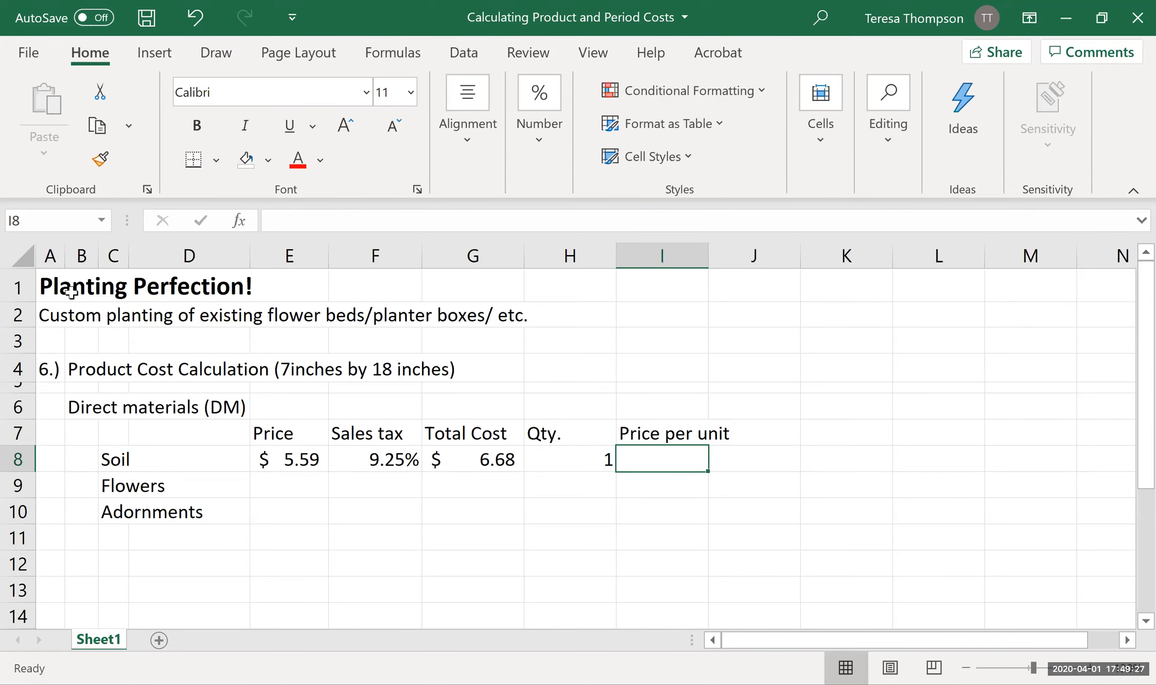
pyautogui.click(76, 318)
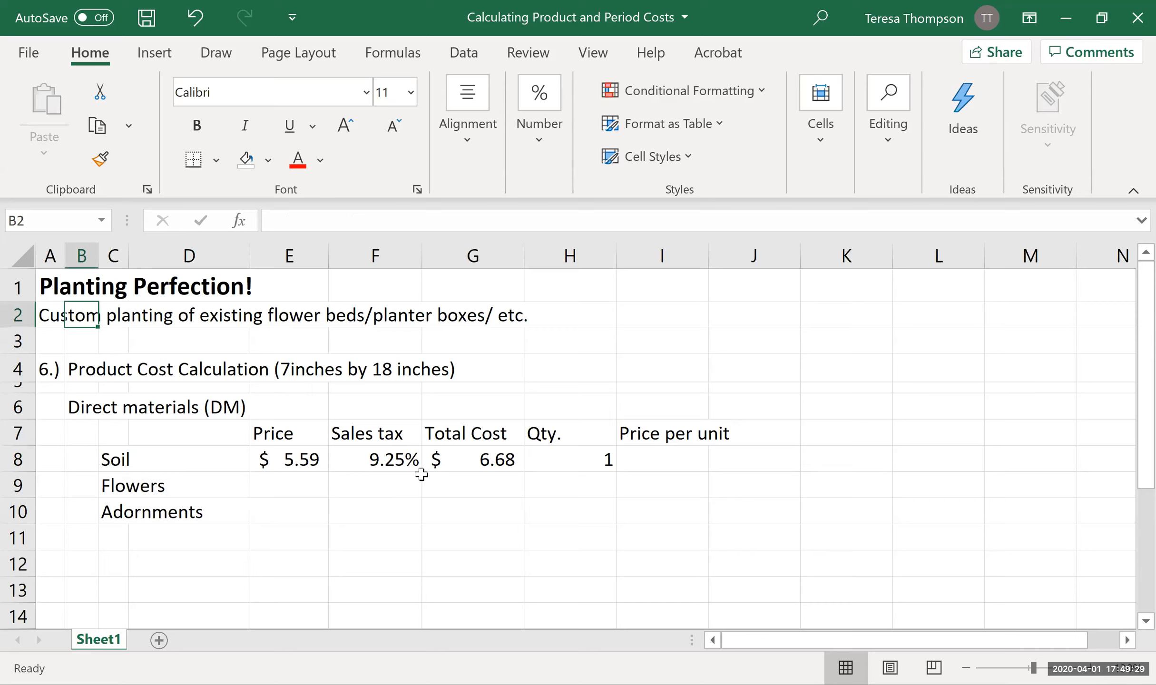
# Enter the formula =G8*H8 in I8 to calculate the soil's price per unit.
pyautogui.click(653, 460)
pyautogui.write('=')
pyautogui.press('Left')
pyautogui.press('Left')
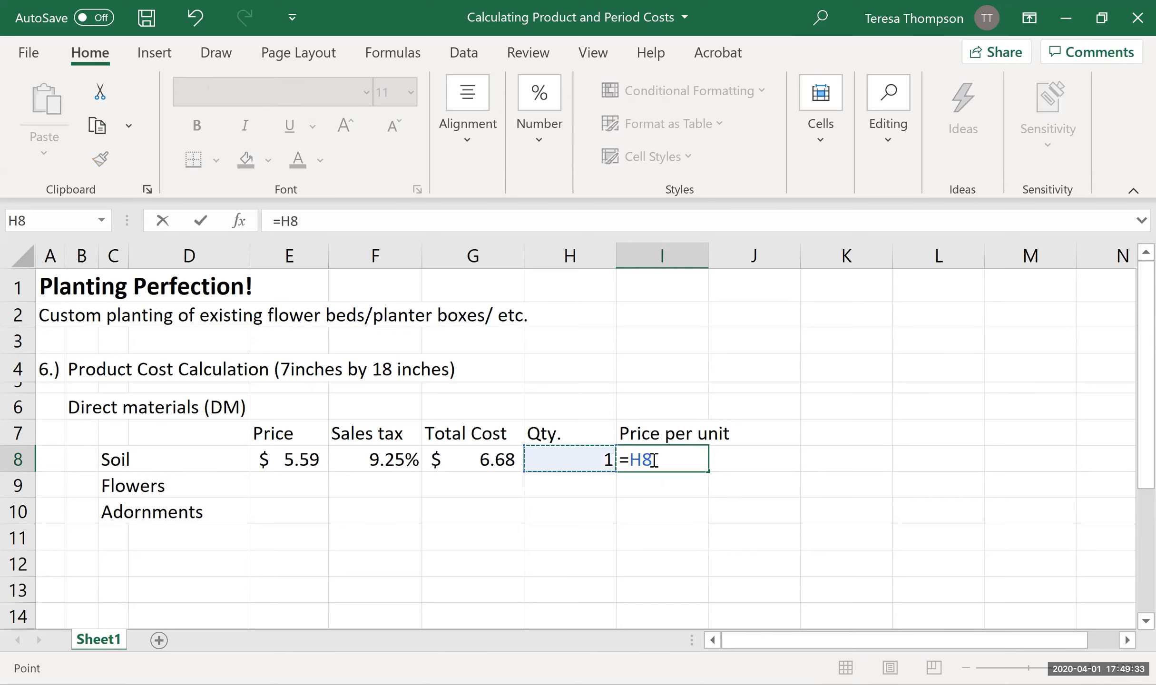
pyautogui.write('*')
pyautogui.press('Left')
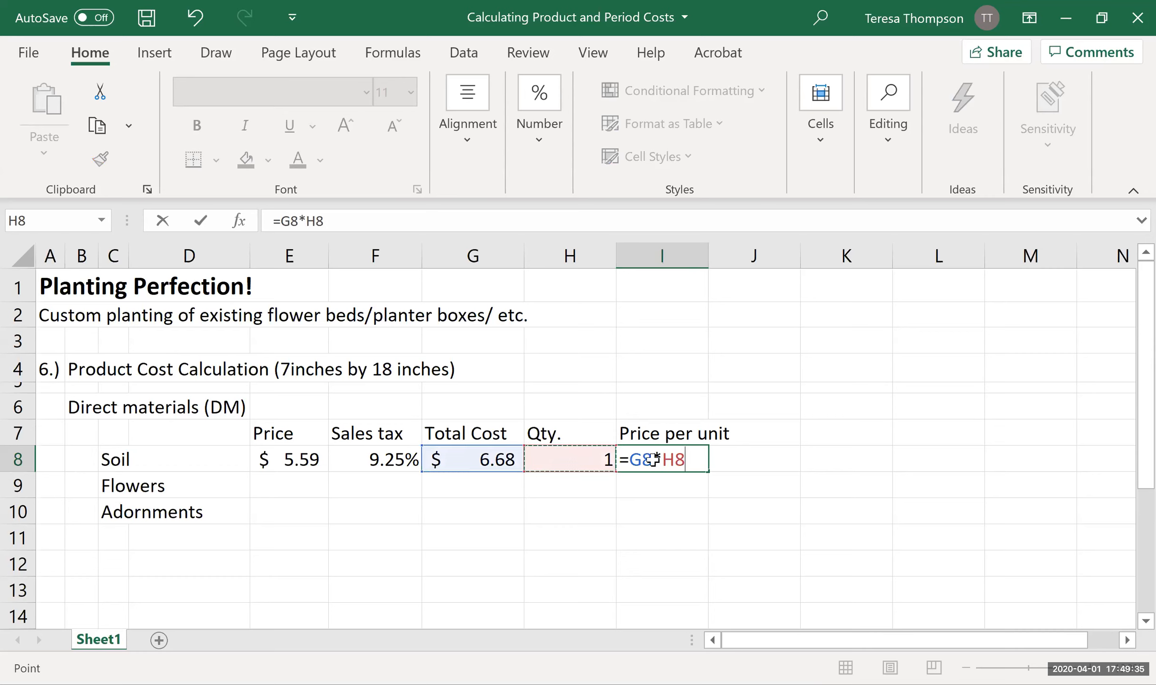
pyautogui.press('Return')
pyautogui.click(663, 457)
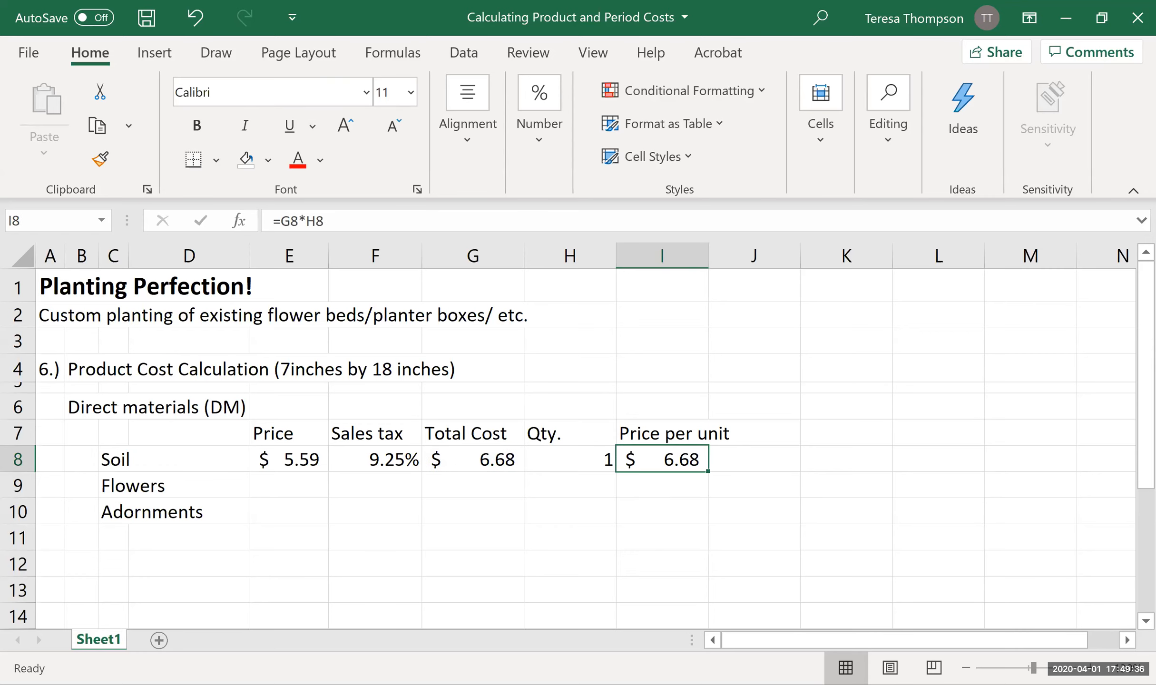
# Wrap and center the Price per unit header in I7, and center the other headers in E7:H7.
pyautogui.click(652, 432)
pyautogui.click(478, 177)
pyautogui.click(583, 220)
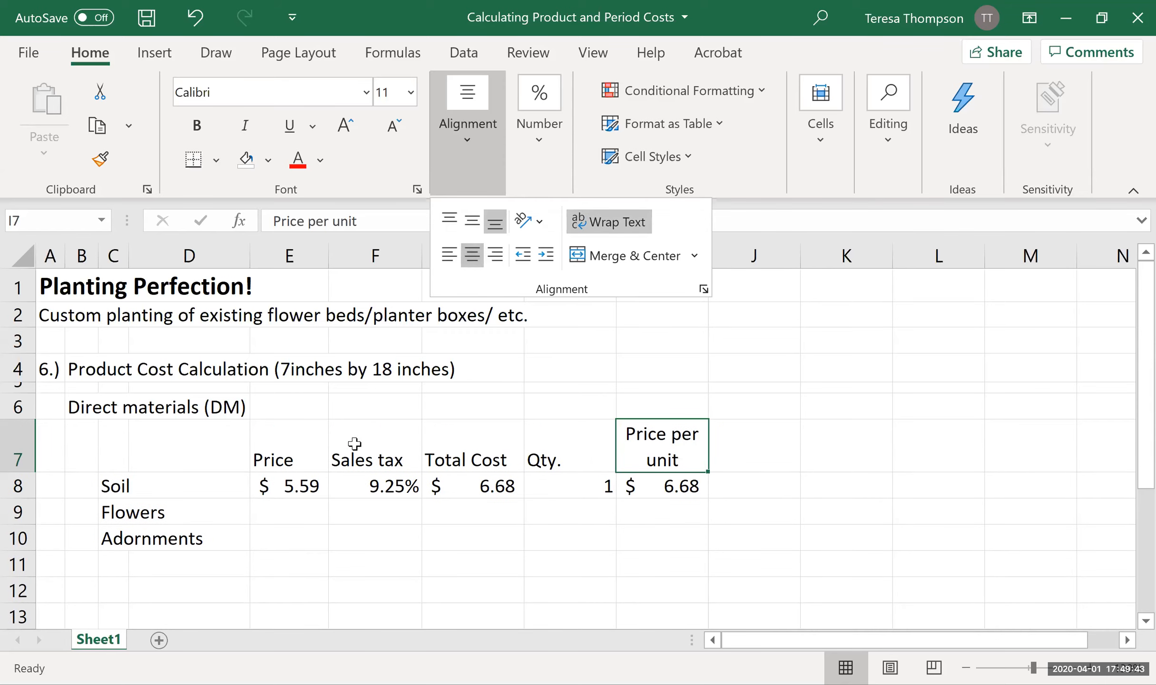
pyautogui.moveTo(539, 449); pyautogui.dragTo(285, 455)
pyautogui.click(485, 132)
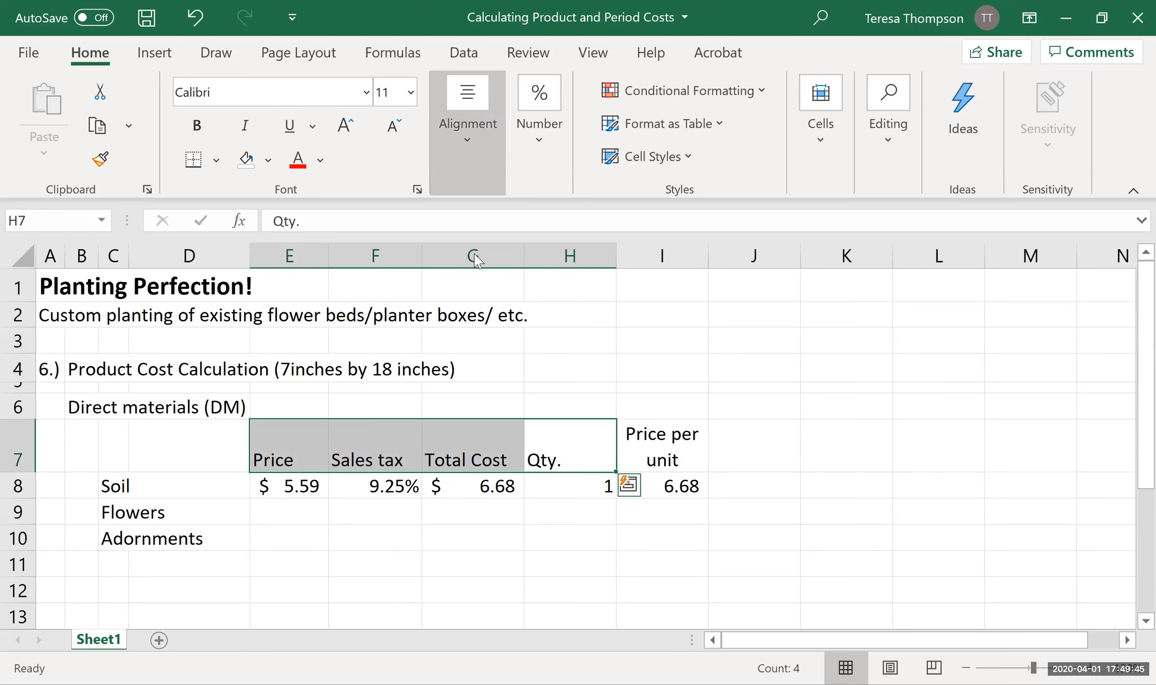
pyautogui.click(472, 255)
pyautogui.click(699, 508)
# Add a bottom border beneath the column headers in E7:I7.
pyautogui.moveTo(302, 440); pyautogui.dragTo(661, 449)
pyautogui.click(193, 160)
pyautogui.click(472, 538)
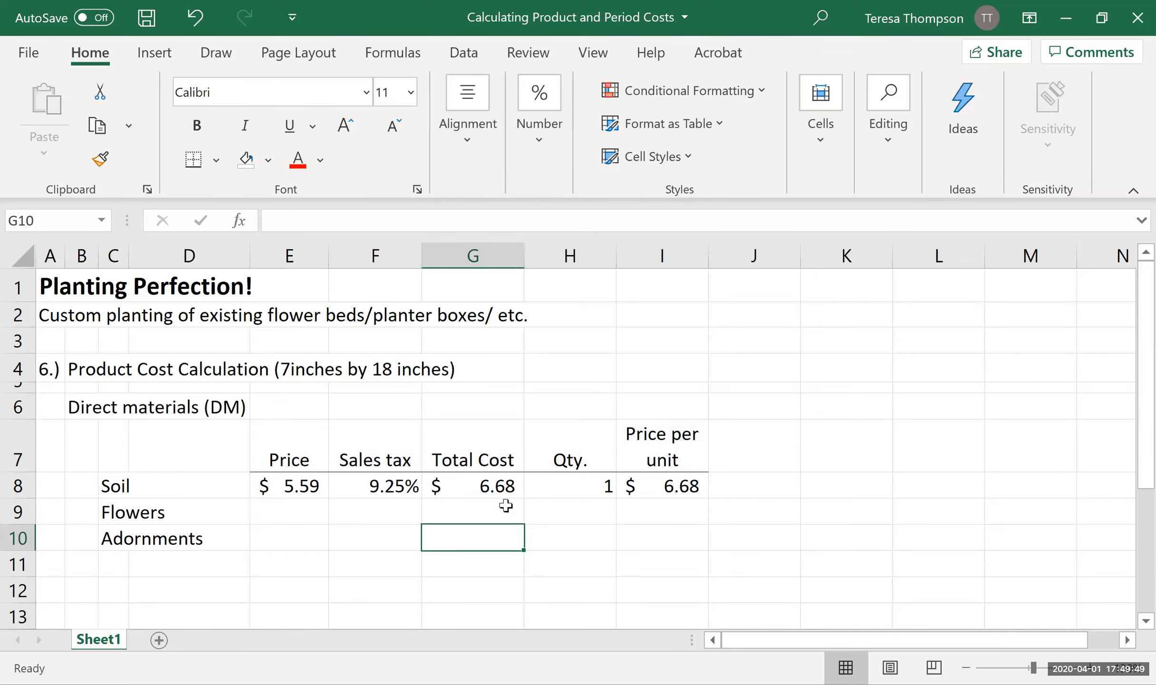
# Enter 3.99 in E9 as the flowers price.
pyautogui.click(299, 513)
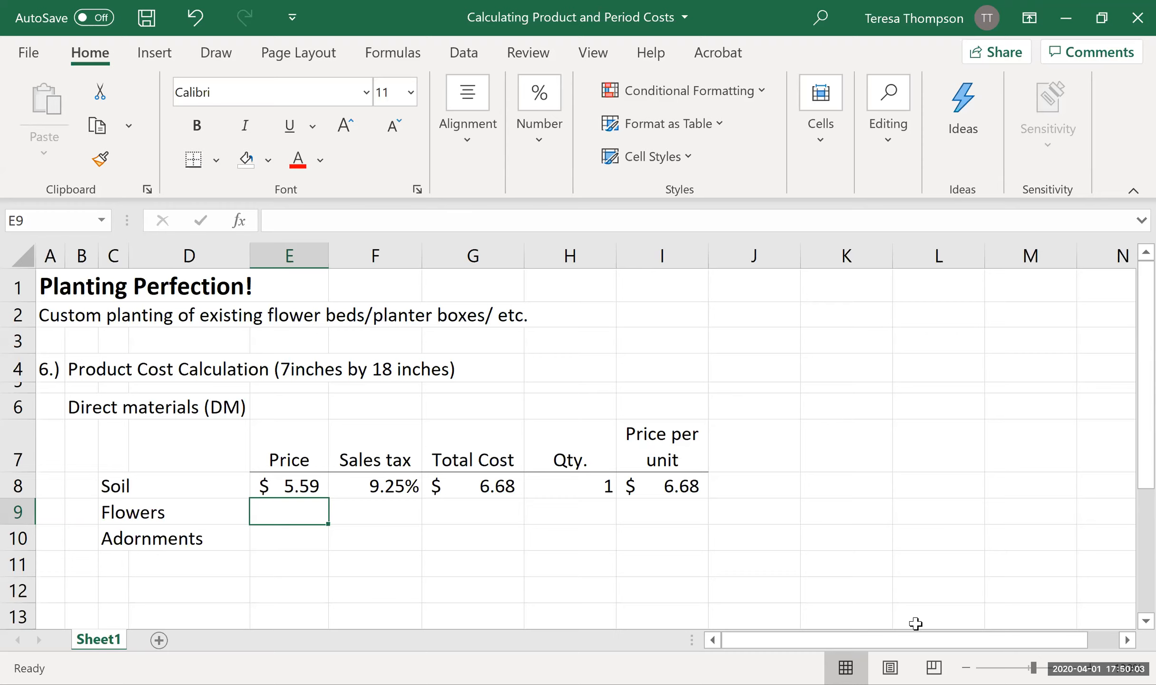
pyautogui.write('3.99')
pyautogui.press('Return')
# Copy the soil price's formatting from E8 to E9 and enter 3.99 as the flowers price.
pyautogui.press('Up')
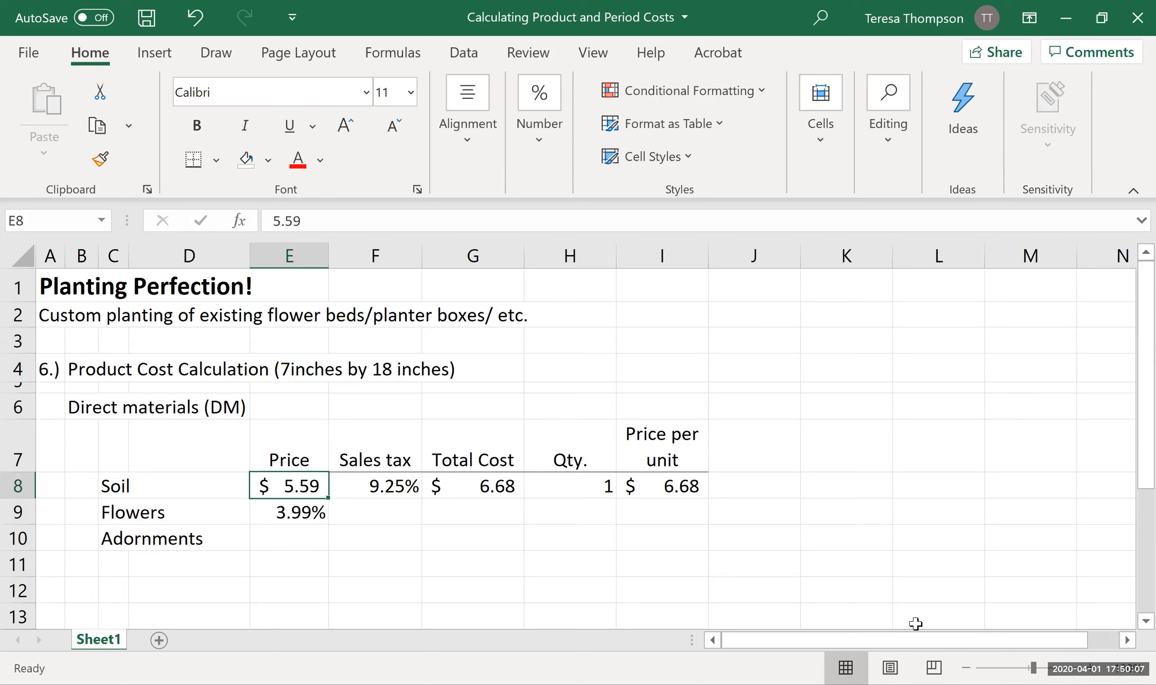
pyautogui.click(100, 159)
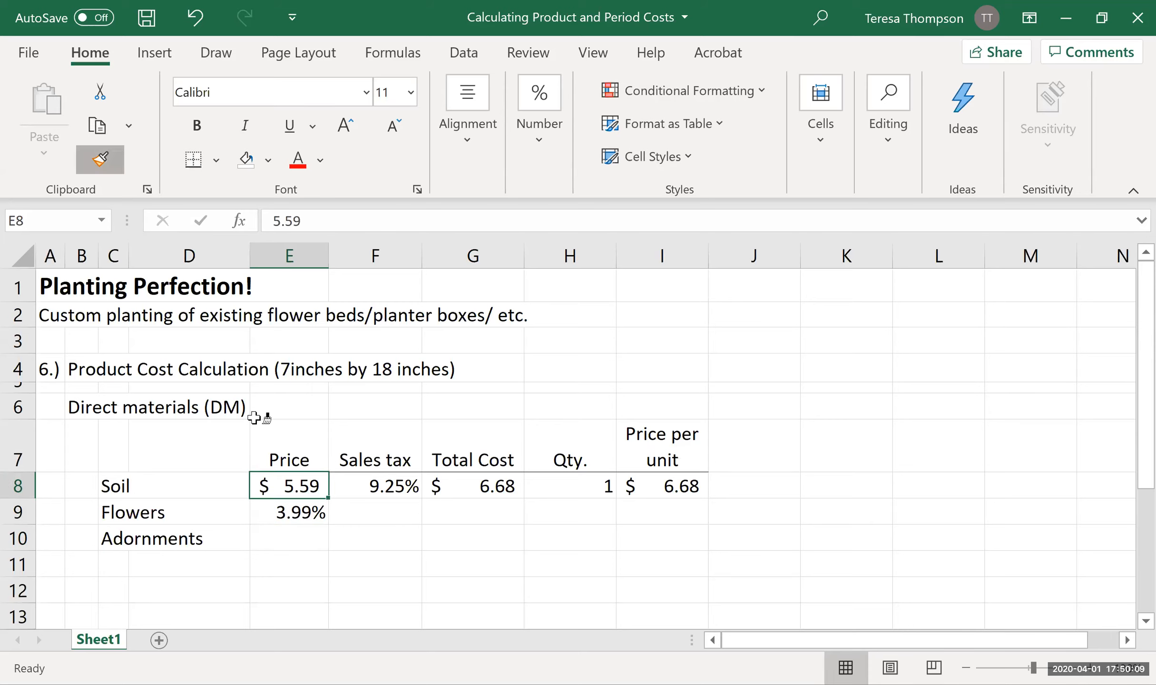
pyautogui.click(298, 518)
pyautogui.write('3.39')
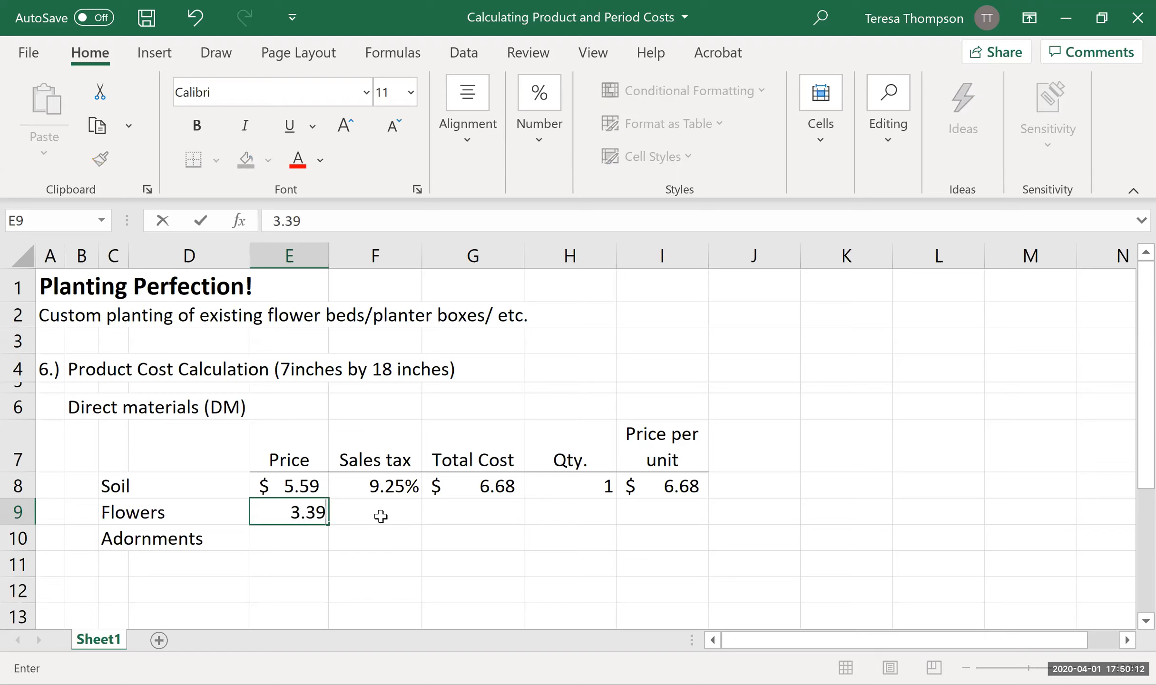
pyautogui.press('BackSpace')
pyautogui.press('BackSpace')
pyautogui.write('99')
pyautogui.press('Return')
# Copy the soil's sales tax rate from F8 into the flowers row at F9.
pyautogui.press('Up')
pyautogui.press('Right')
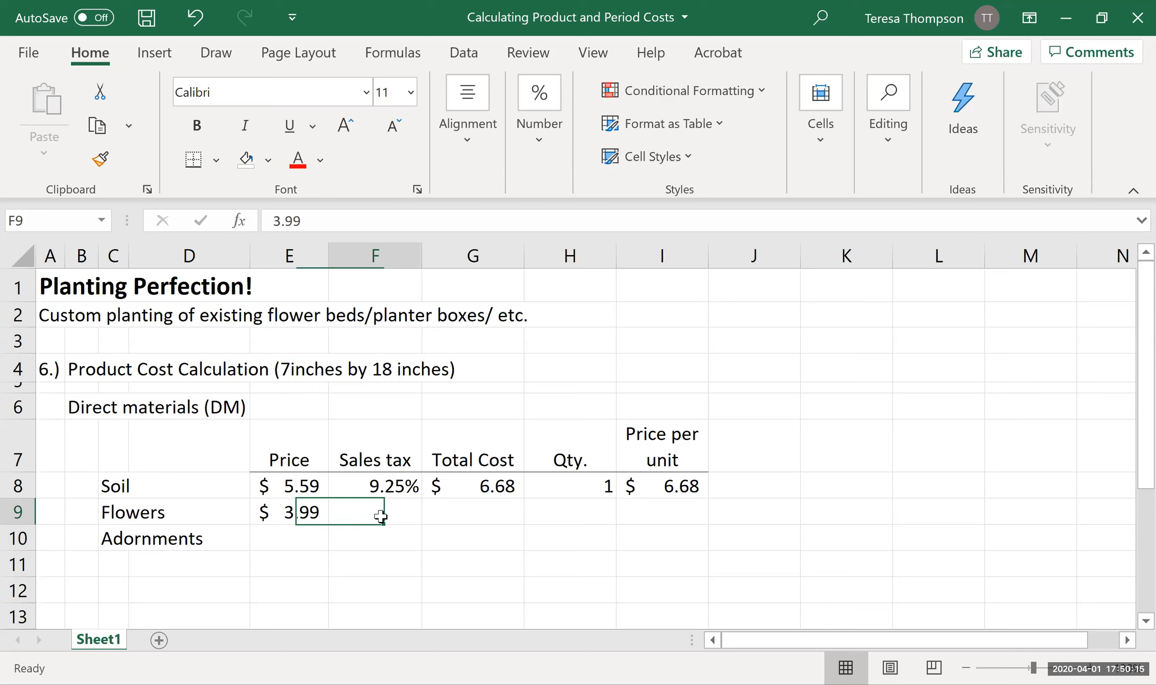
pyautogui.press('Up')
pyautogui.hotkey('ctrl', 'c')
pyautogui.press('Down')
pyautogui.hotkey('ctrl', 'v')
# Fill the total cost formula from G8 down to the flowers row in G9.
pyautogui.press('Right')
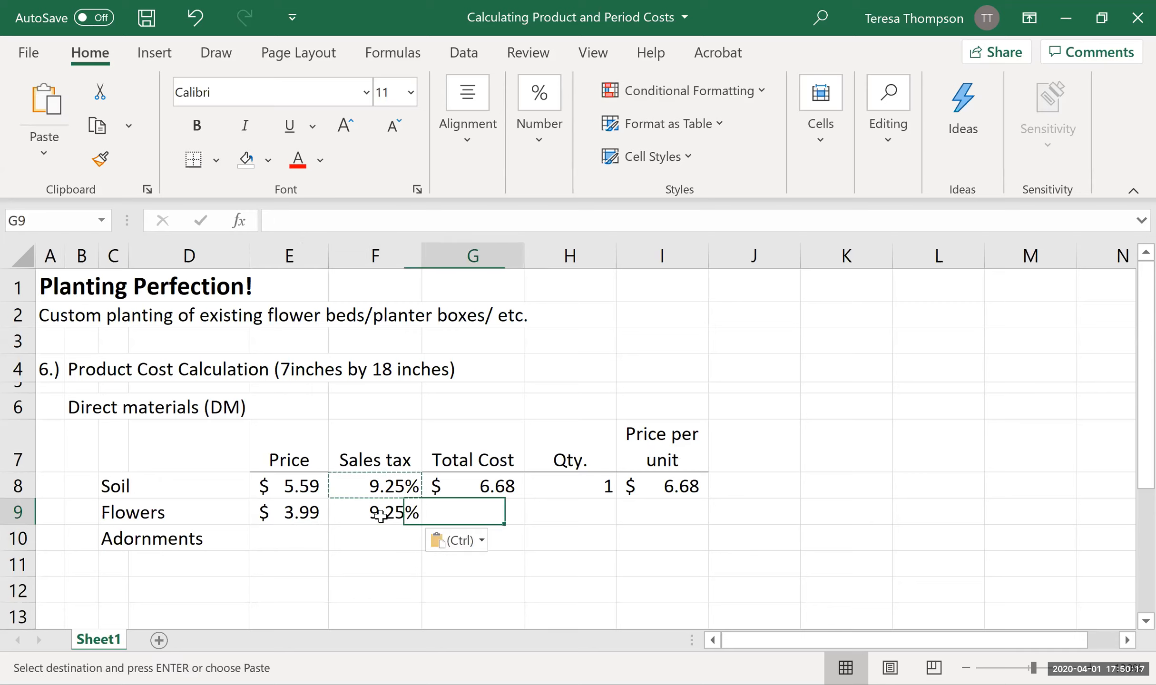
pyautogui.press('Up')
pyautogui.hotkey('ctrl', 'c')
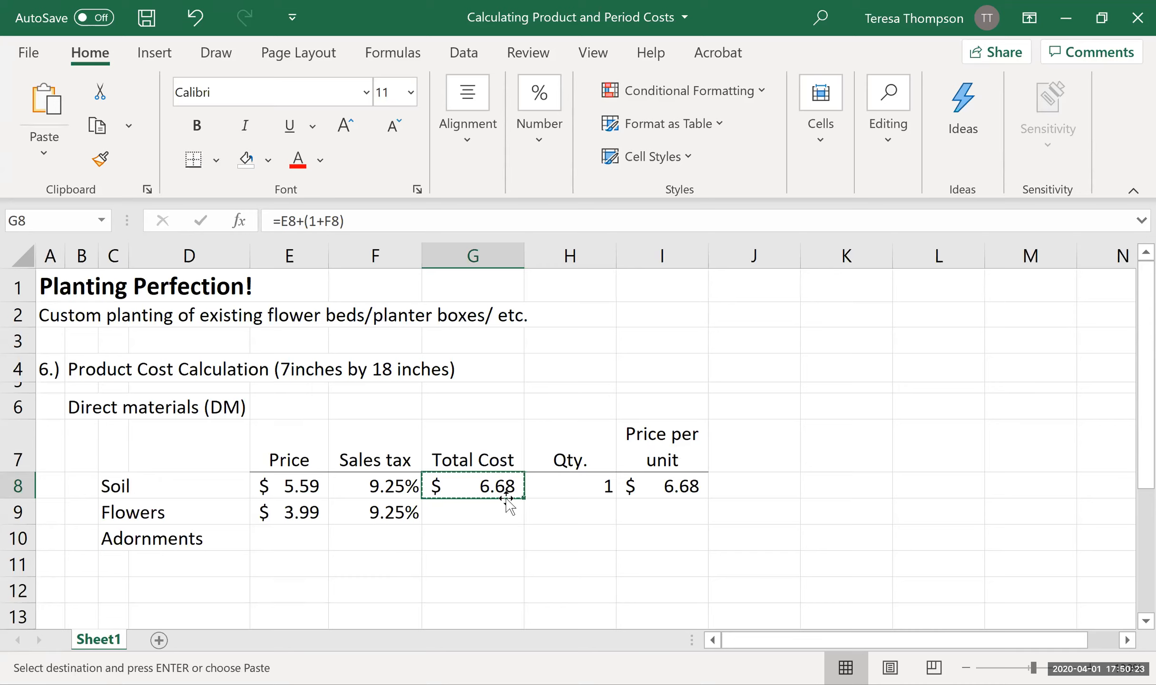
pyautogui.press('Escape')
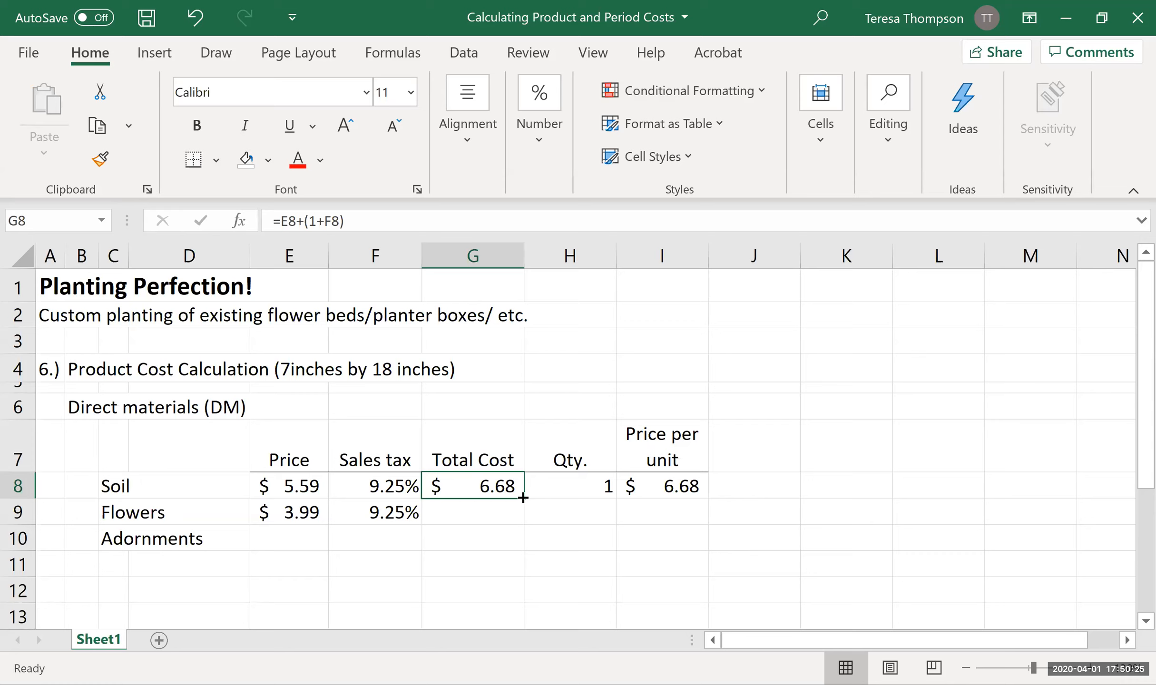
pyautogui.moveTo(523, 497); pyautogui.dragTo(516, 524)
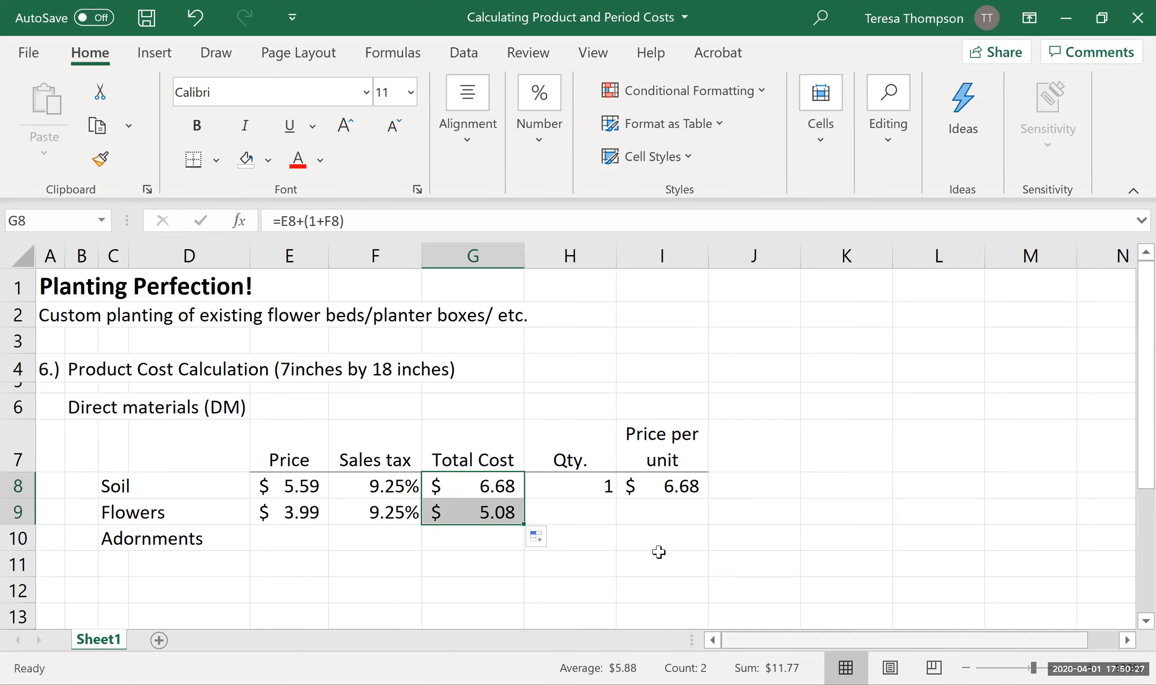
# Insert a blank column between Total Cost and Qty. and select its header cell H7.
pyautogui.click(595, 516)
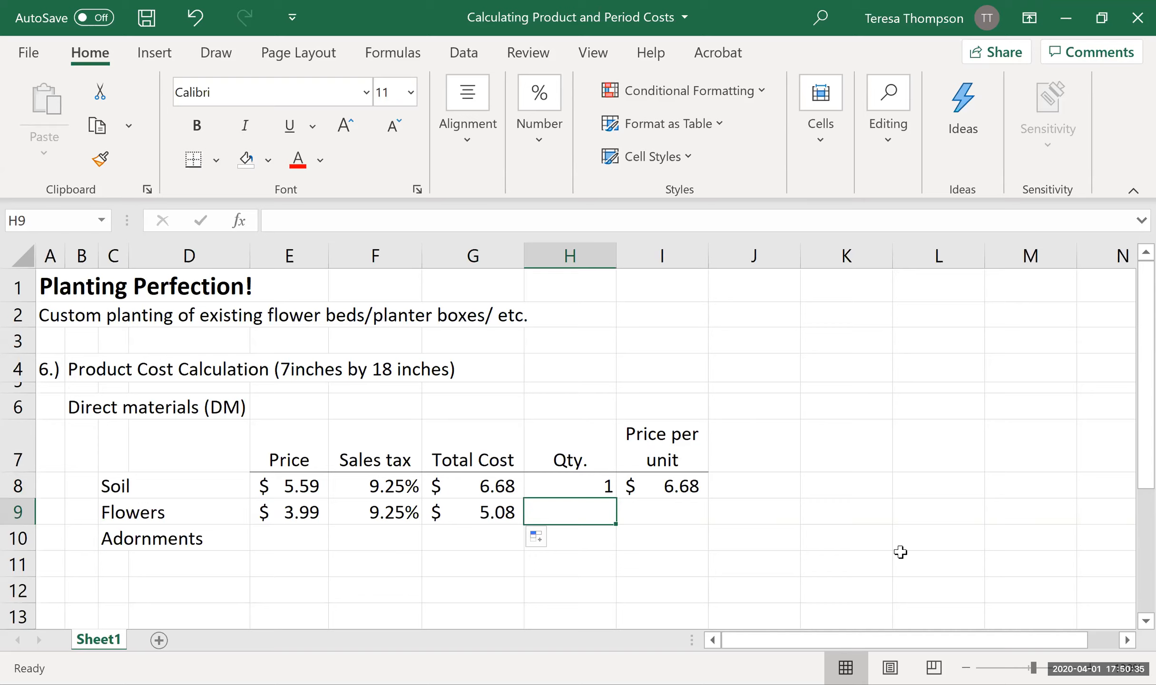
pyautogui.click(326, 508)
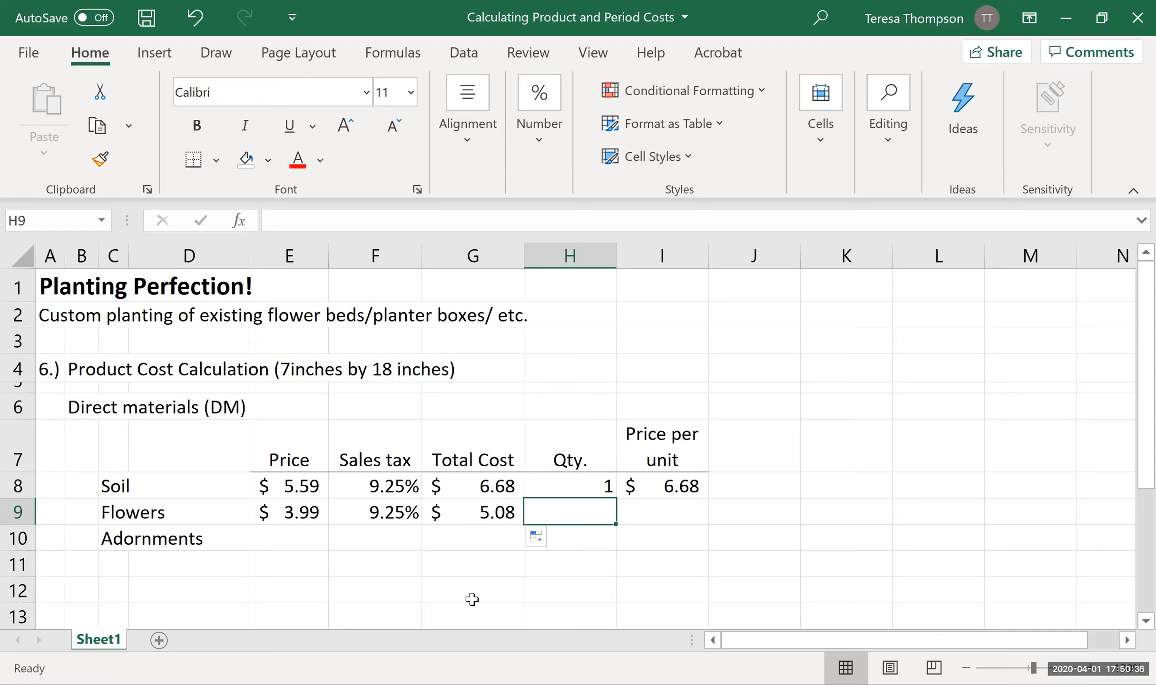
pyautogui.click(607, 508)
pyautogui.click(568, 257)
pyautogui.rightClick(571, 260)
pyautogui.click(647, 449)
pyautogui.click(581, 457)
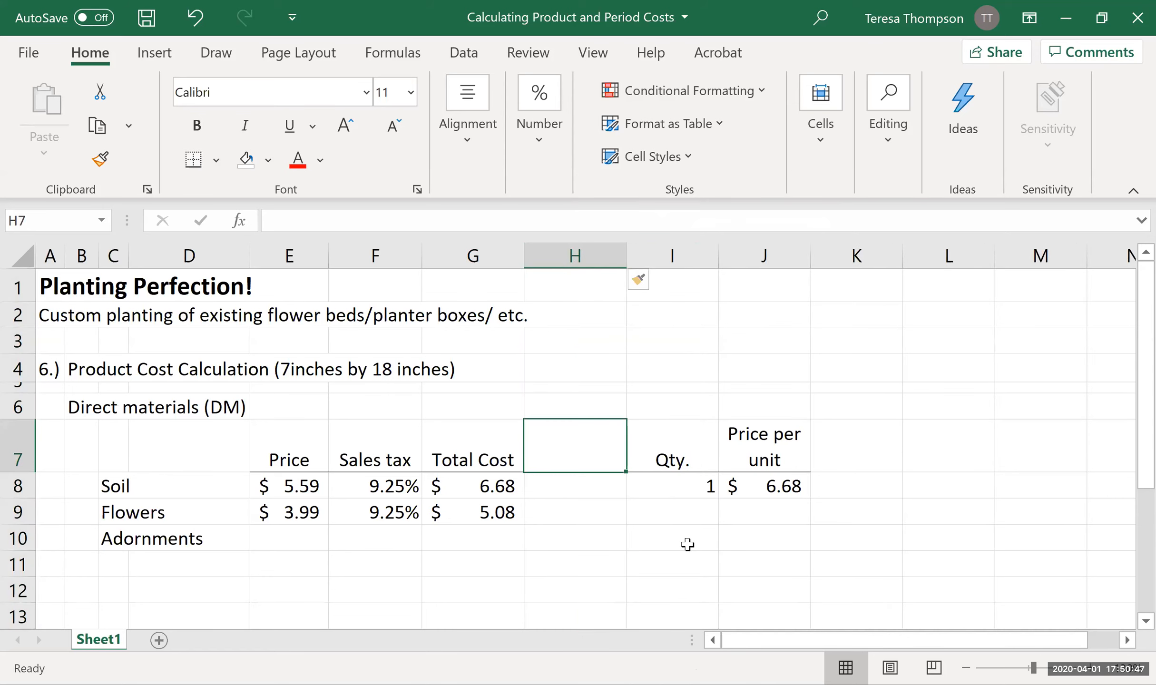
# Enter "Cost per unit" as the column header in H7.
pyautogui.write('Per')
pyautogui.press('BackSpace')
pyautogui.press('BackSpace')
pyautogui.press('BackSpace')
pyautogui.write('P')
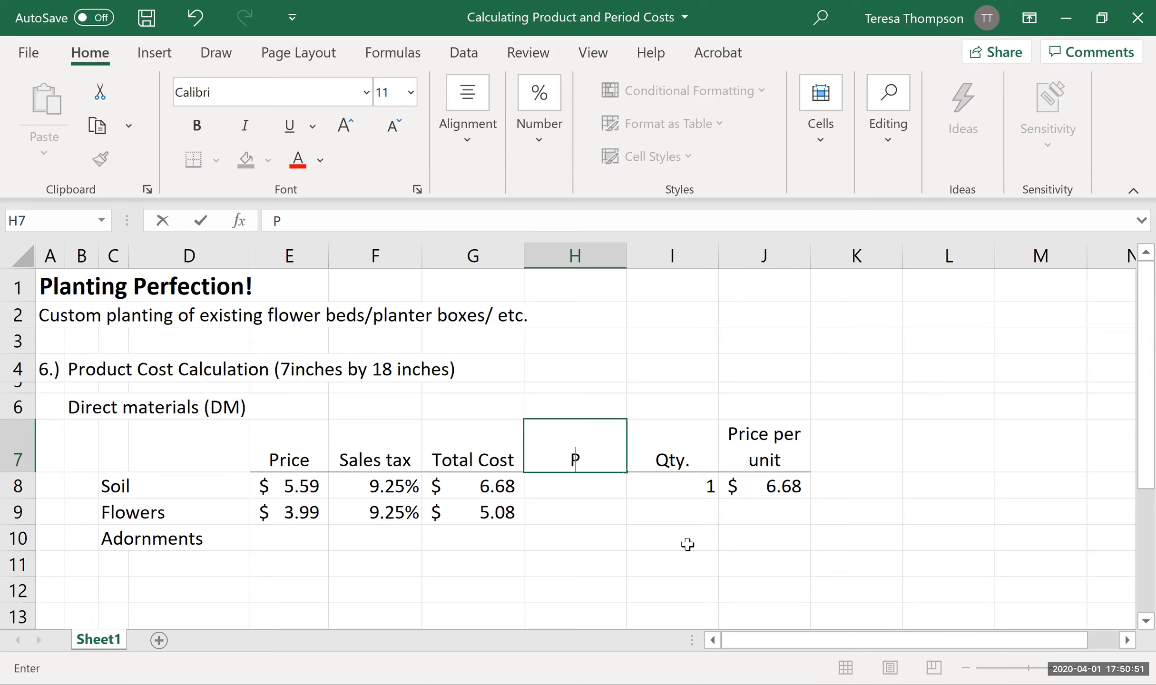
pyautogui.press('BackSpace')
pyautogui.write('Cost per unit')
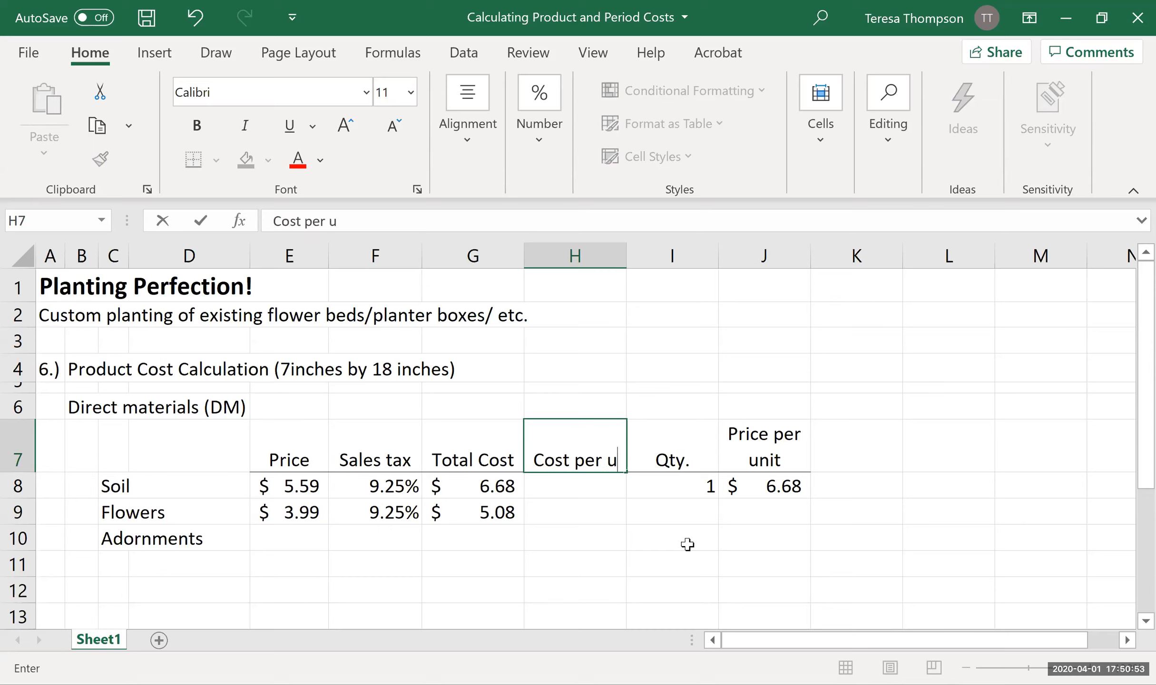
pyautogui.press('Return')
# Try copying the Qty. header's formatting from I7 onto the Cost per unit header in H7.
pyautogui.press('Up')
pyautogui.press('Right')
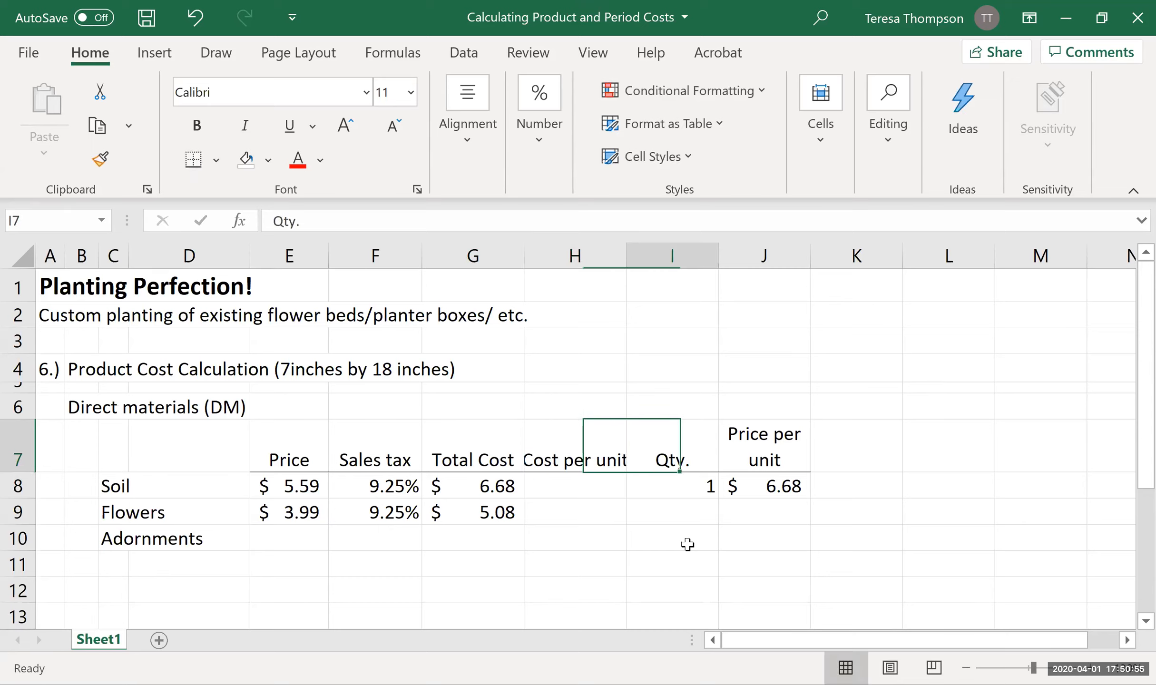
pyautogui.click(100, 159)
pyautogui.click(574, 449)
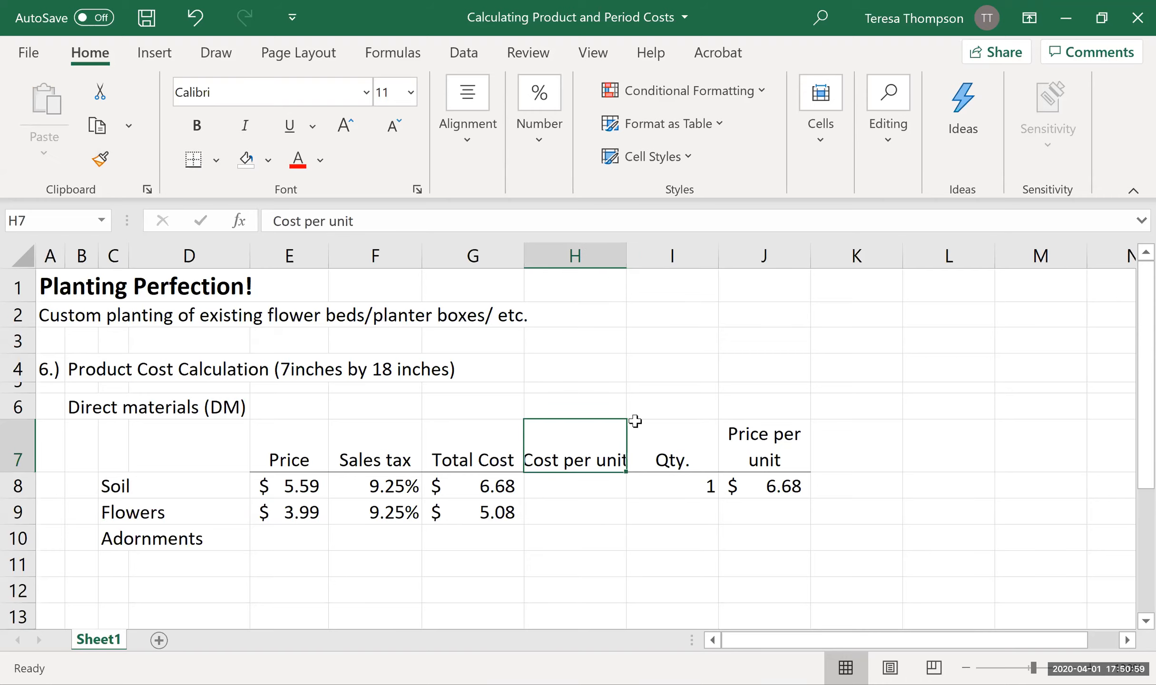
# Copy the formatting of the Price per unit header in J7 onto the Cost per unit header in H7.
pyautogui.click(665, 482)
pyautogui.click(743, 443)
pyautogui.click(99, 159)
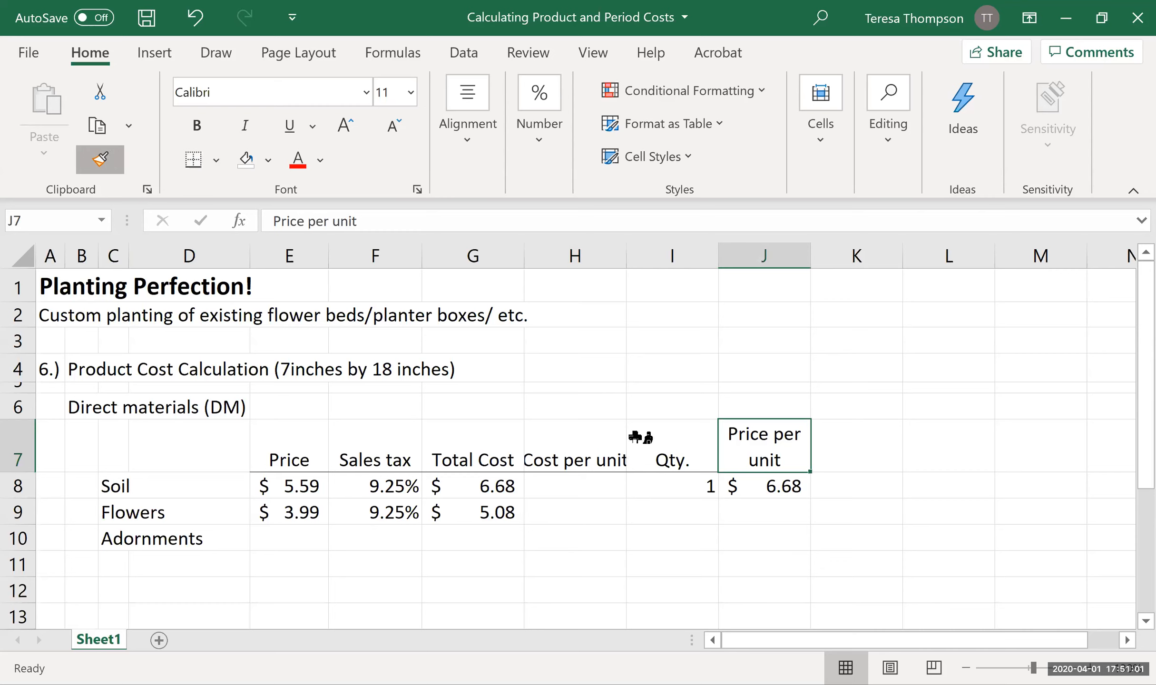
pyautogui.click(575, 447)
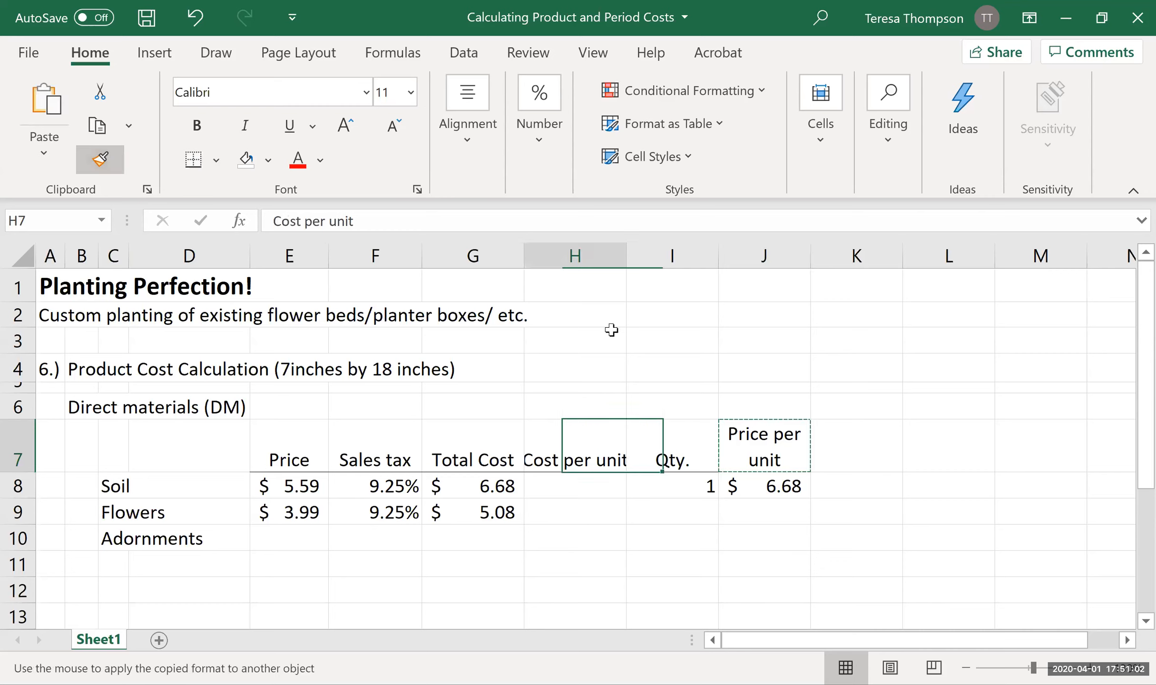
pyautogui.click(771, 444)
# Set the soil's cost per unit in H8 to the formula =G8.
pyautogui.click(611, 488)
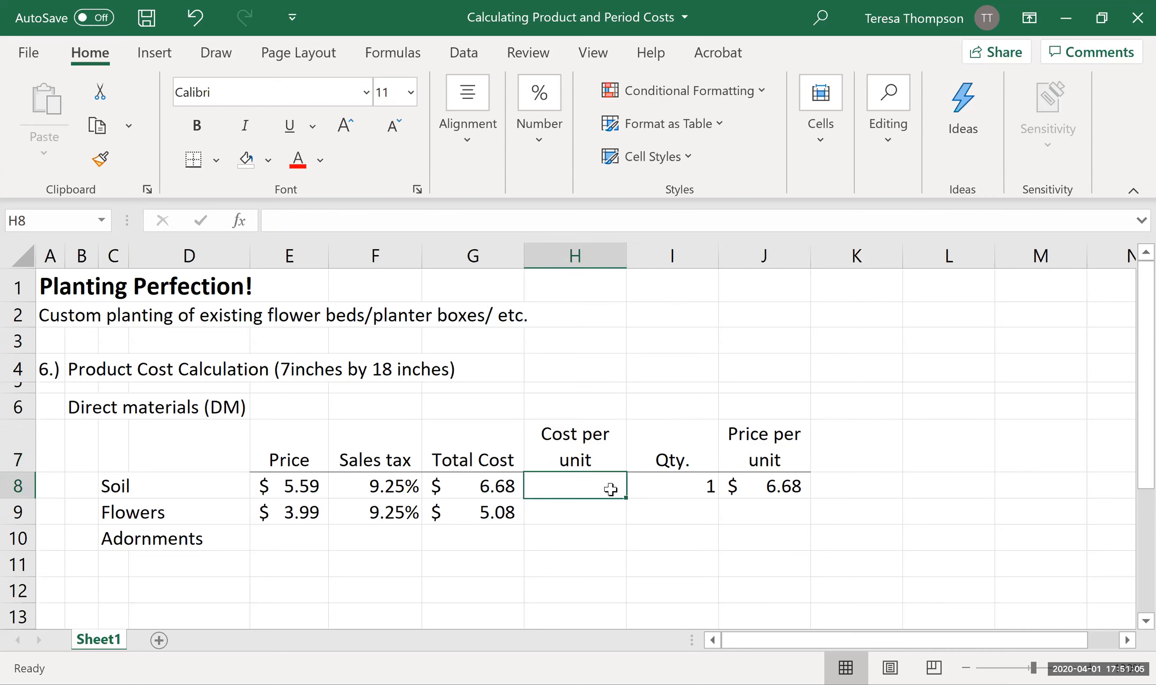
pyautogui.write('=G8')
pyautogui.press('Return')
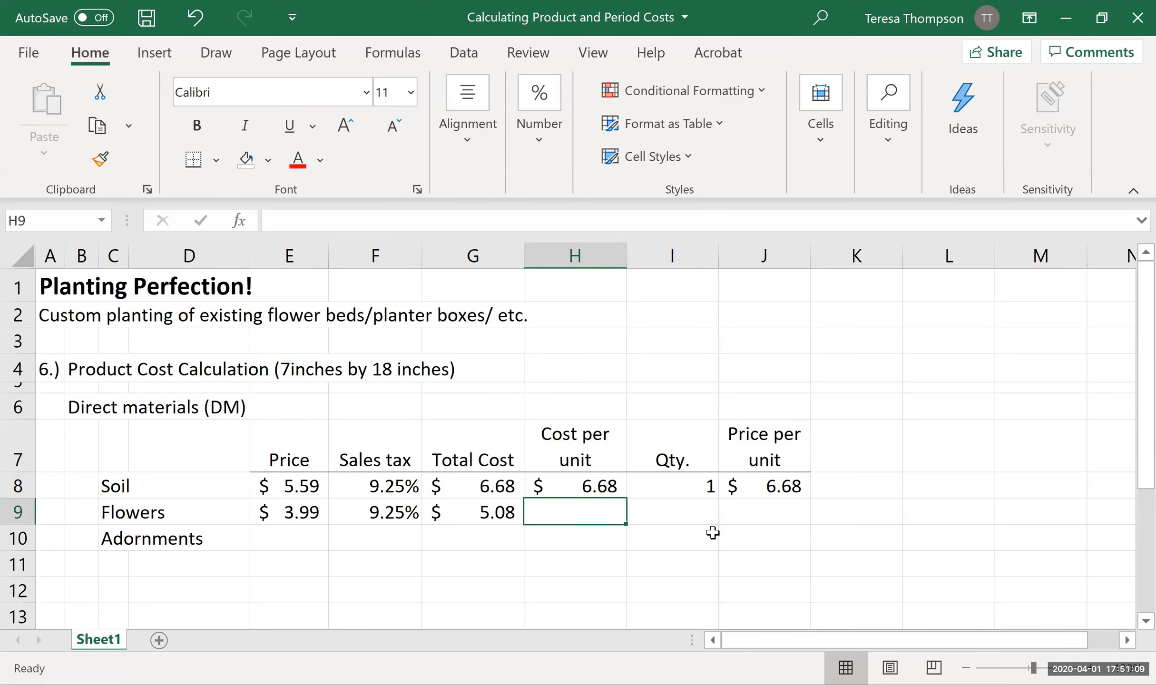
# Change the soil's price per unit formula in J8 to =H8*I8 and fill it down to the flowers row in J9.
pyautogui.press('Up')
pyautogui.press('Right')
pyautogui.press('Right')
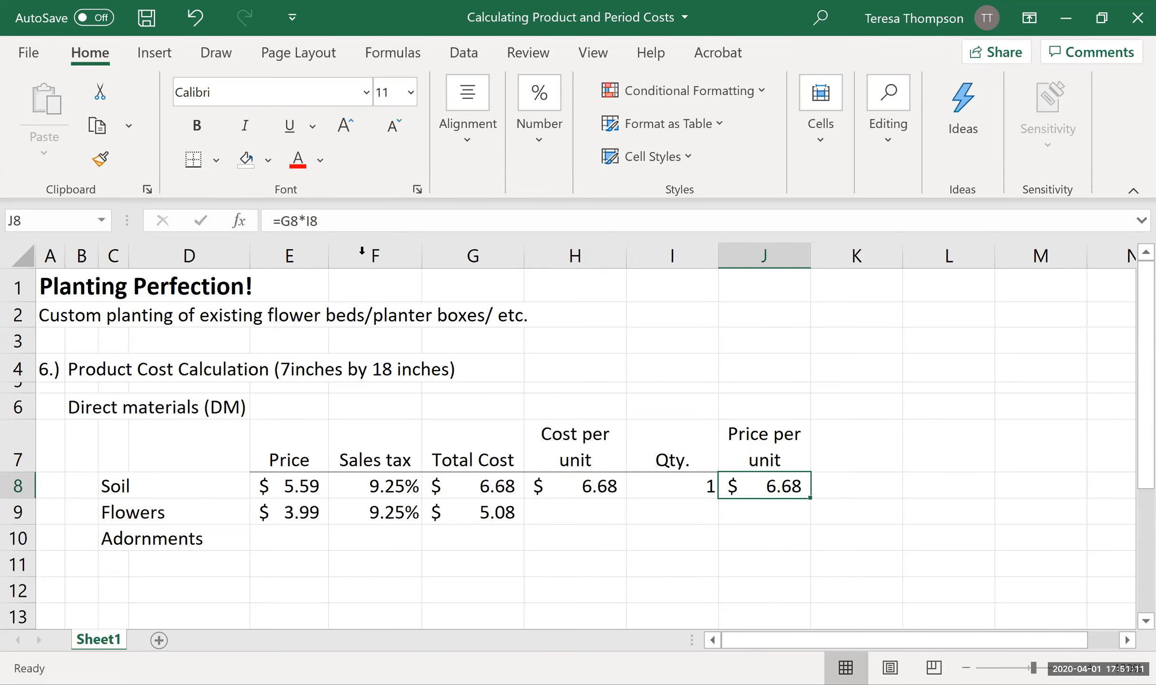
pyautogui.press('F2')
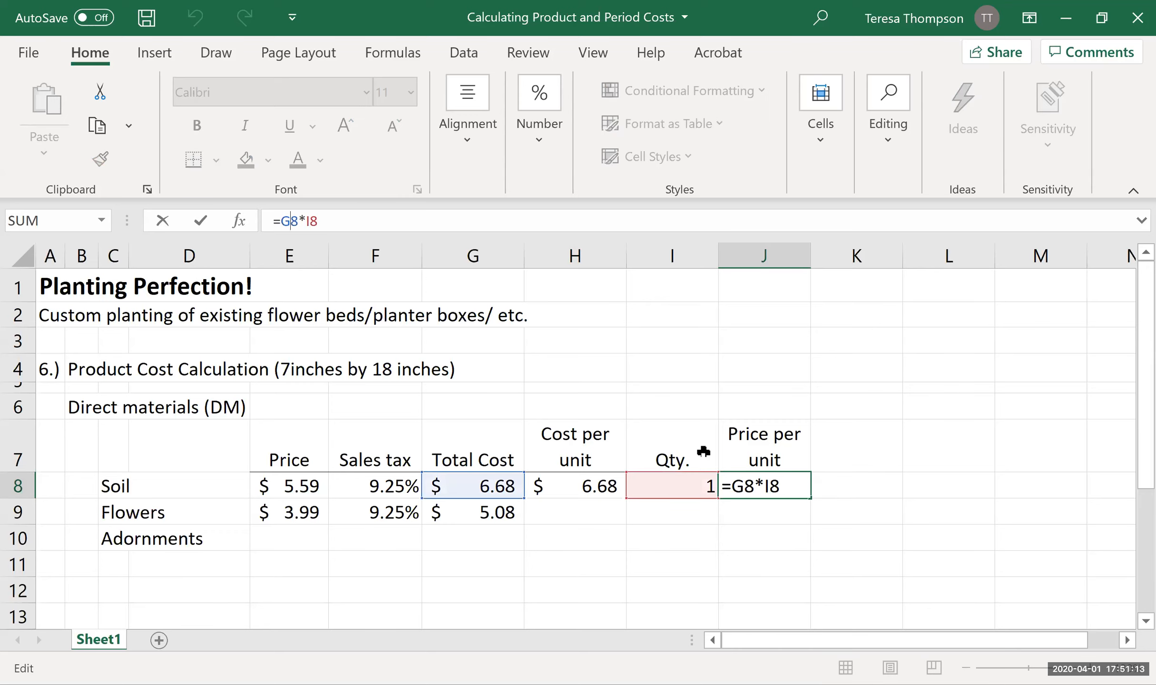
pyautogui.press('BackSpace')
pyautogui.write('H')
pyautogui.press('Return')
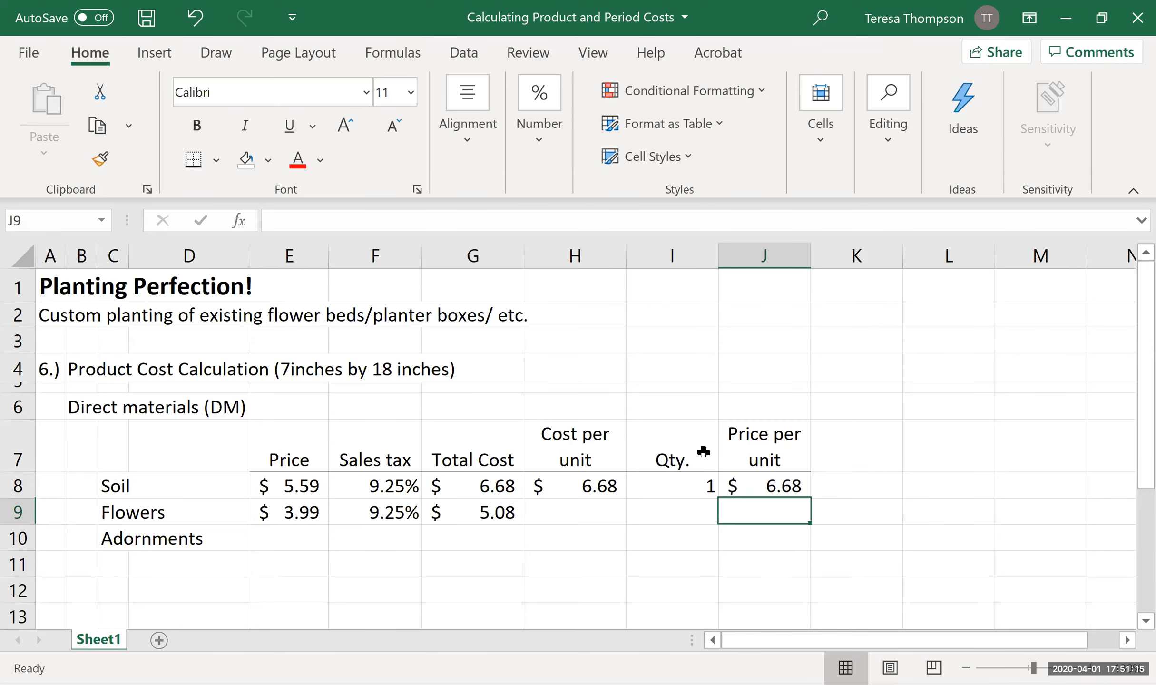
pyautogui.click(795, 481)
pyautogui.moveTo(810, 497); pyautogui.dragTo(809, 521)
# Calculate the flowers' cost per unit in H9 with the formula +G9/8.
pyautogui.click(609, 512)
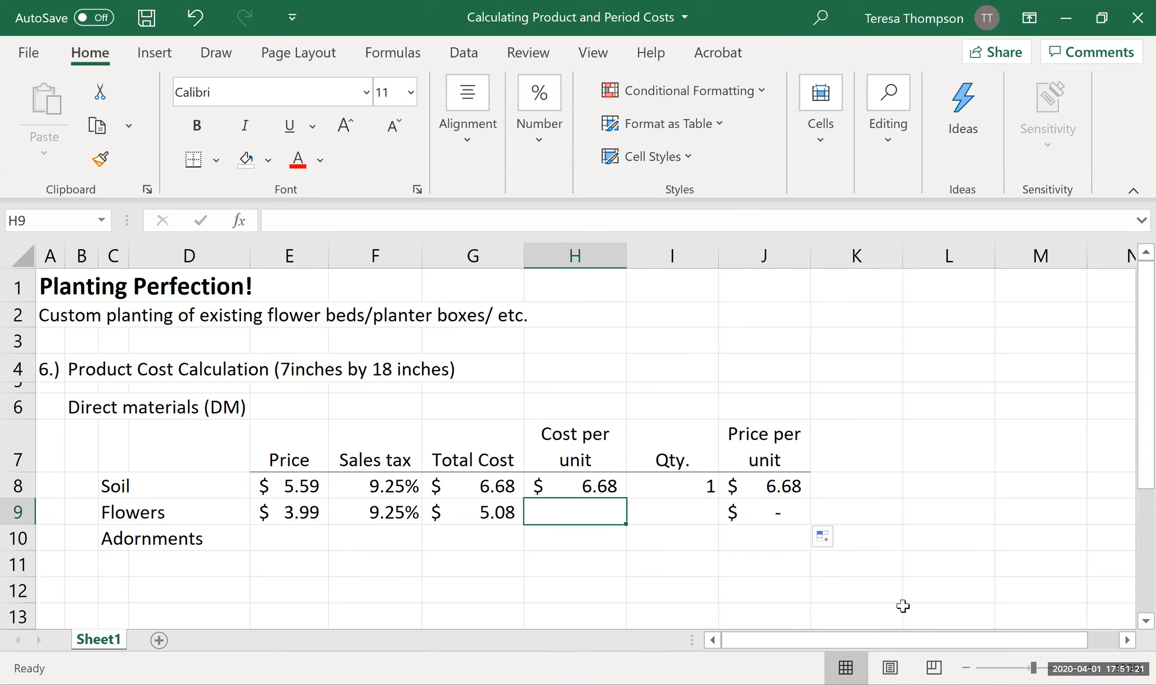
pyautogui.write('+')
pyautogui.press('Left')
pyautogui.write('/8')
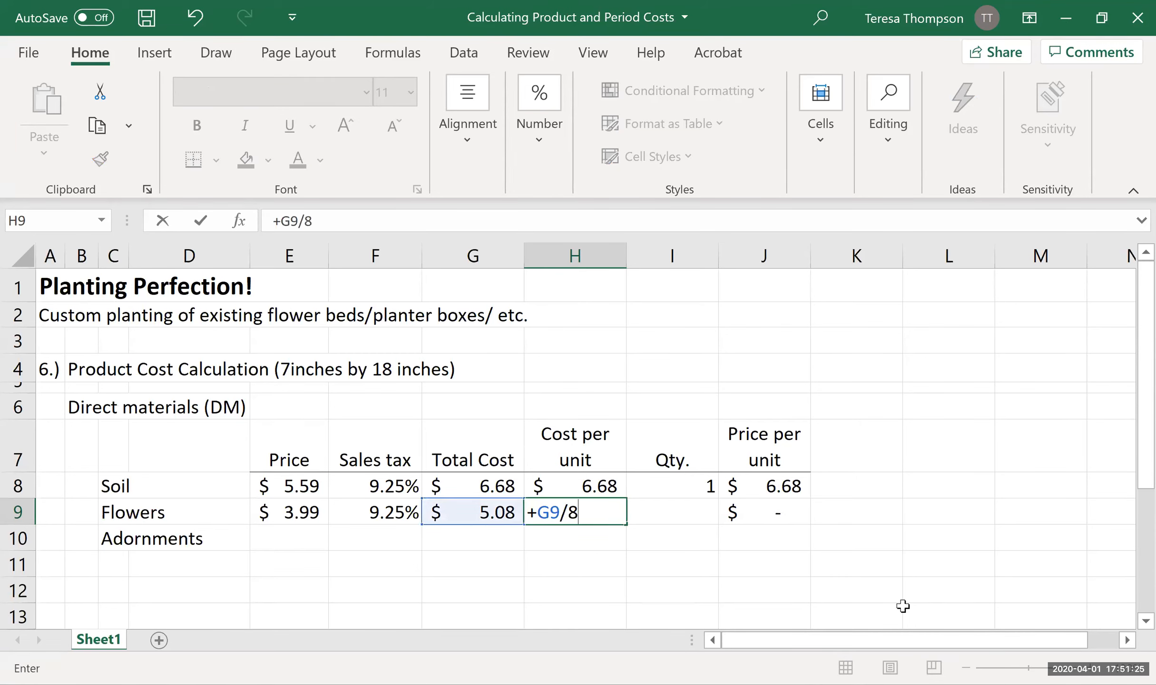
pyautogui.press('Return')
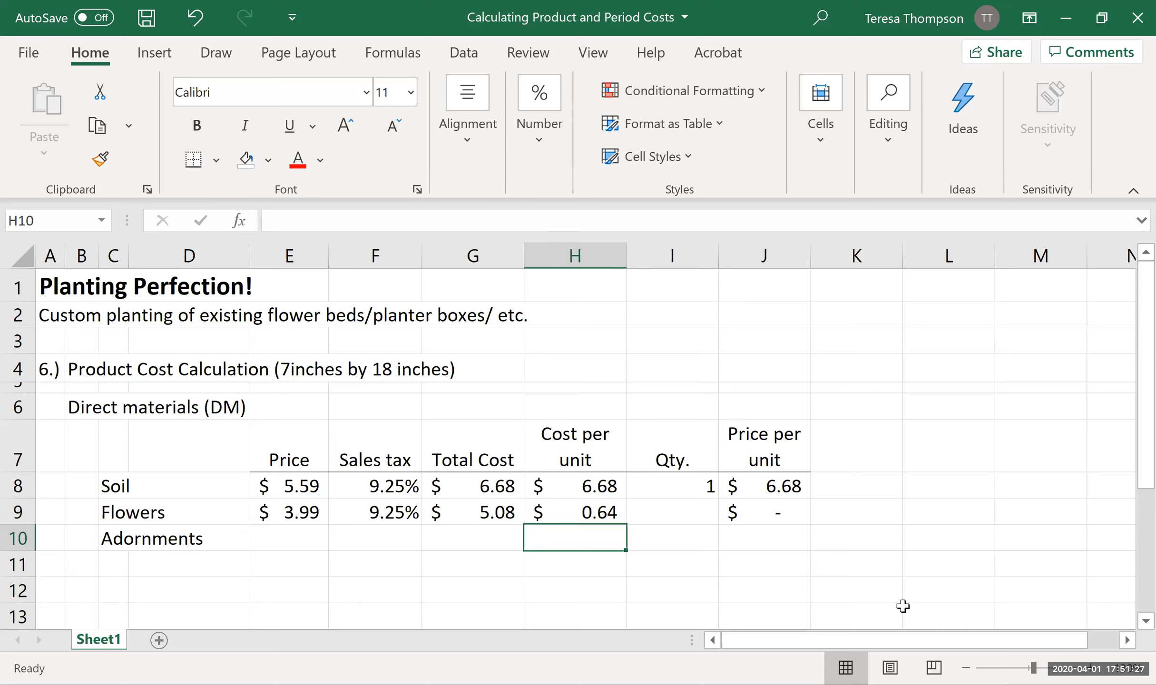
# Enter 4 as the flowers quantity in I9 and format it without decimal places.
pyautogui.press('Up')
pyautogui.press('Right')
pyautogui.write('4')
pyautogui.press('Return')
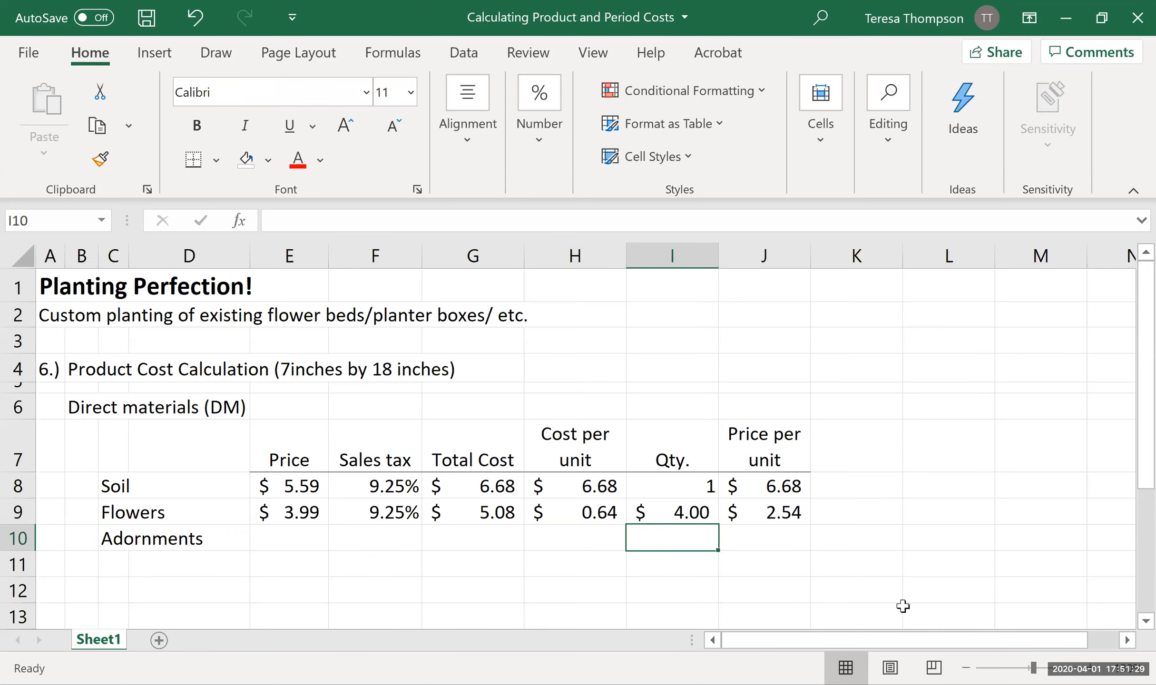
pyautogui.press('Up')
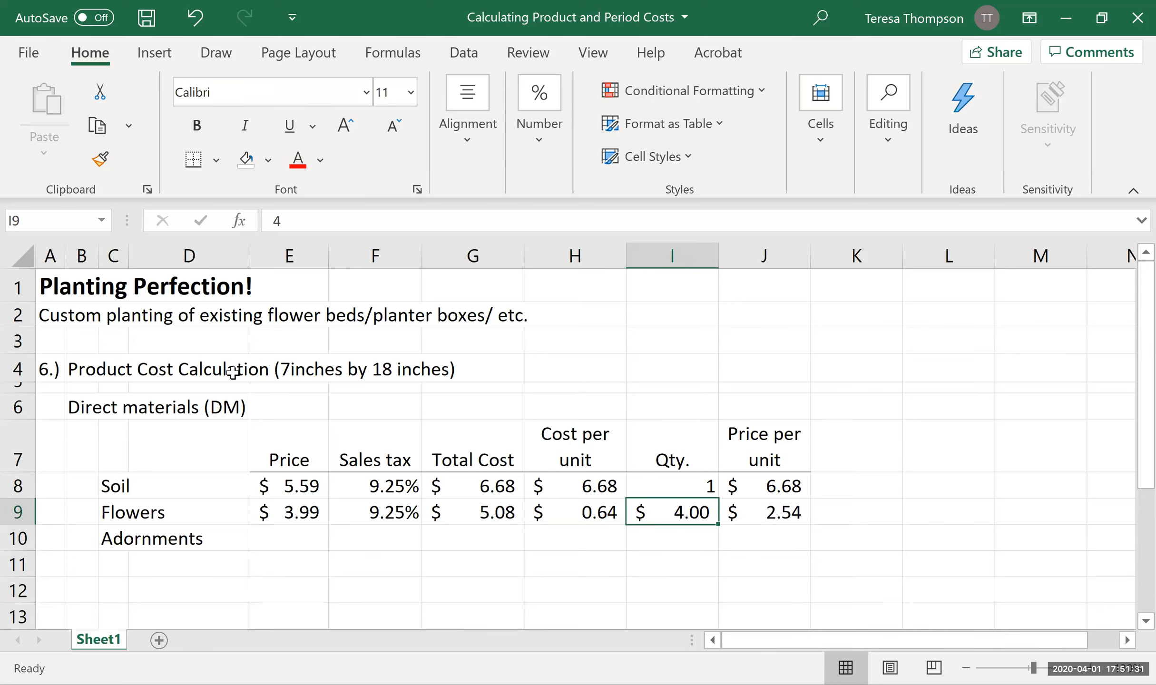
pyautogui.click(523, 168)
pyautogui.click(637, 256)
pyautogui.click(637, 256)
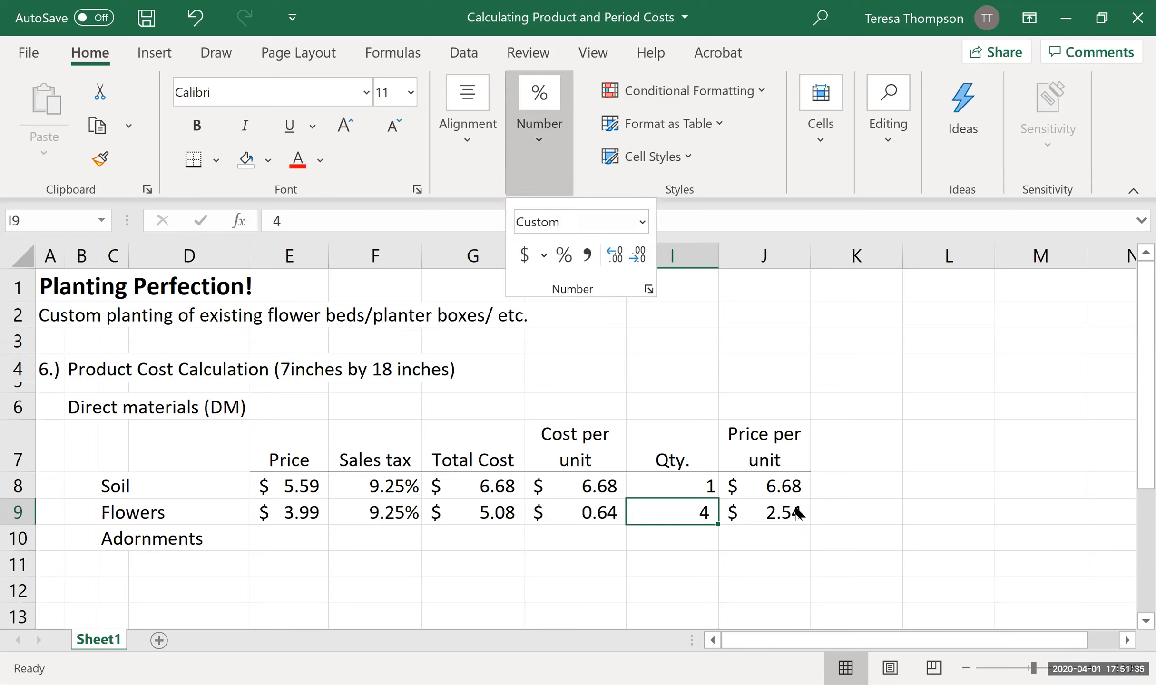
pyautogui.click(798, 513)
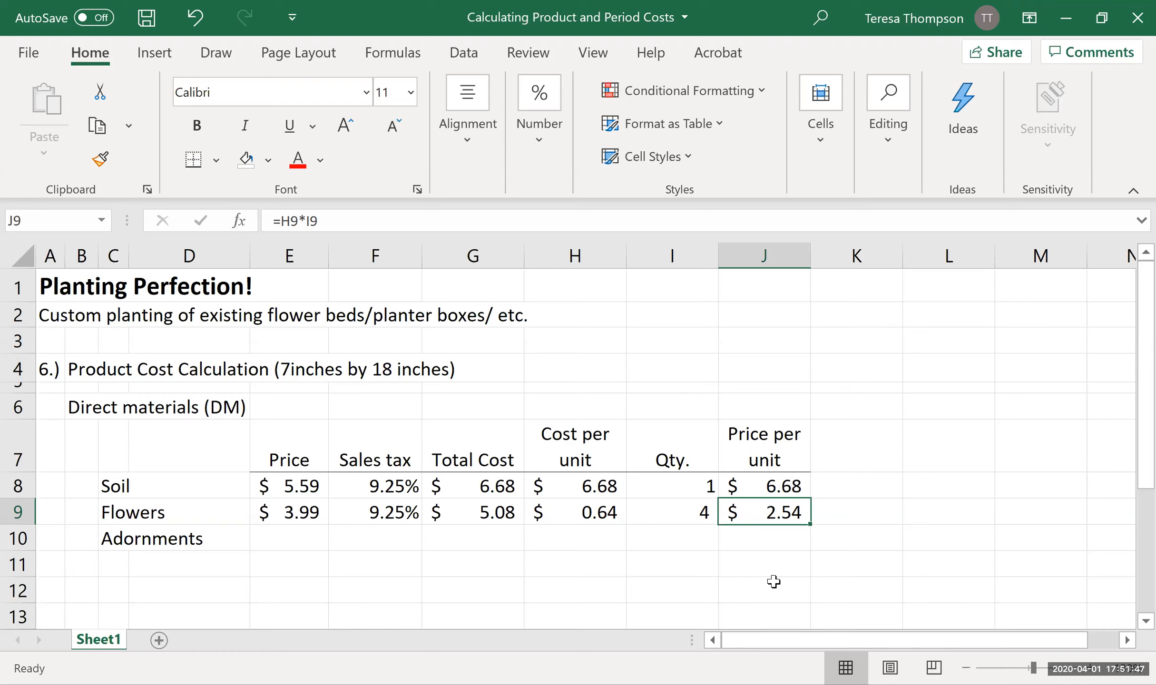
# List "Stone birds" in D11 and "Gnome" in D12 as items under Adornments.
pyautogui.click(137, 606)
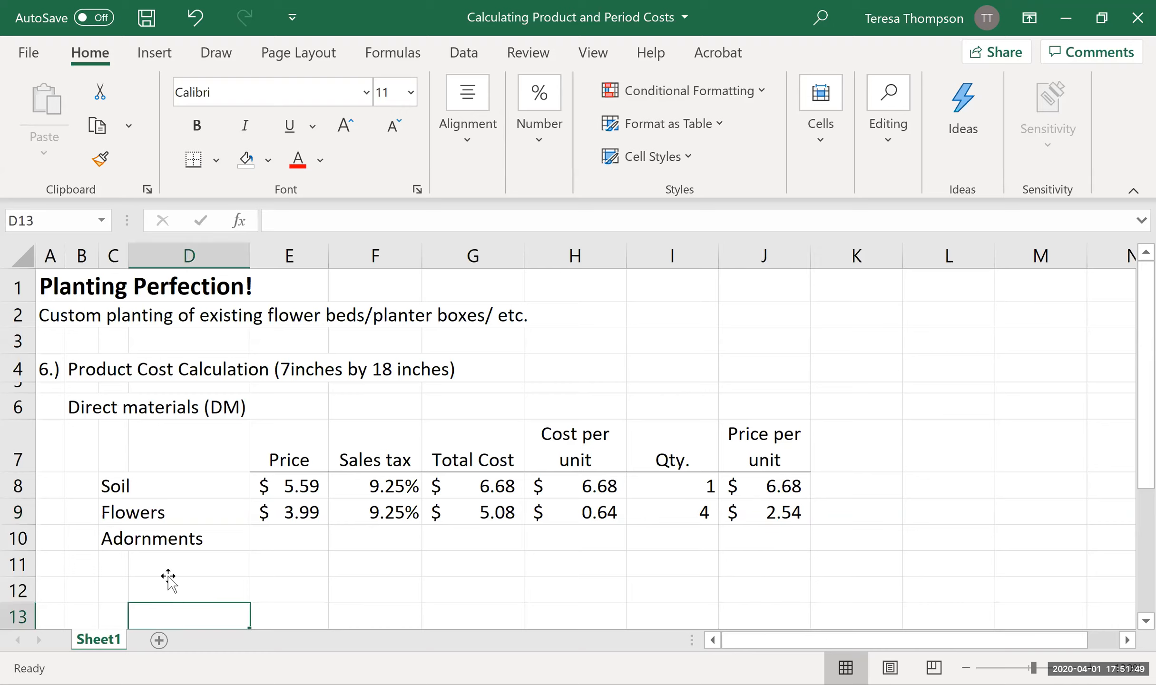
pyautogui.click(166, 588)
pyautogui.click(169, 575)
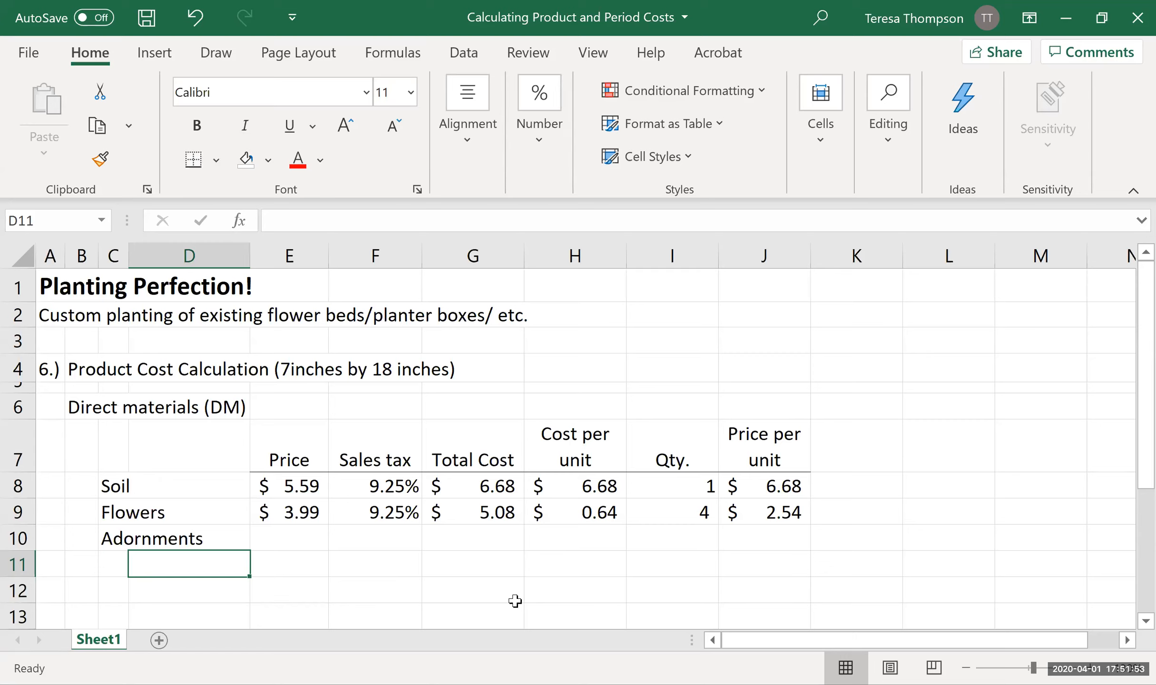
pyautogui.write('Stone birds')
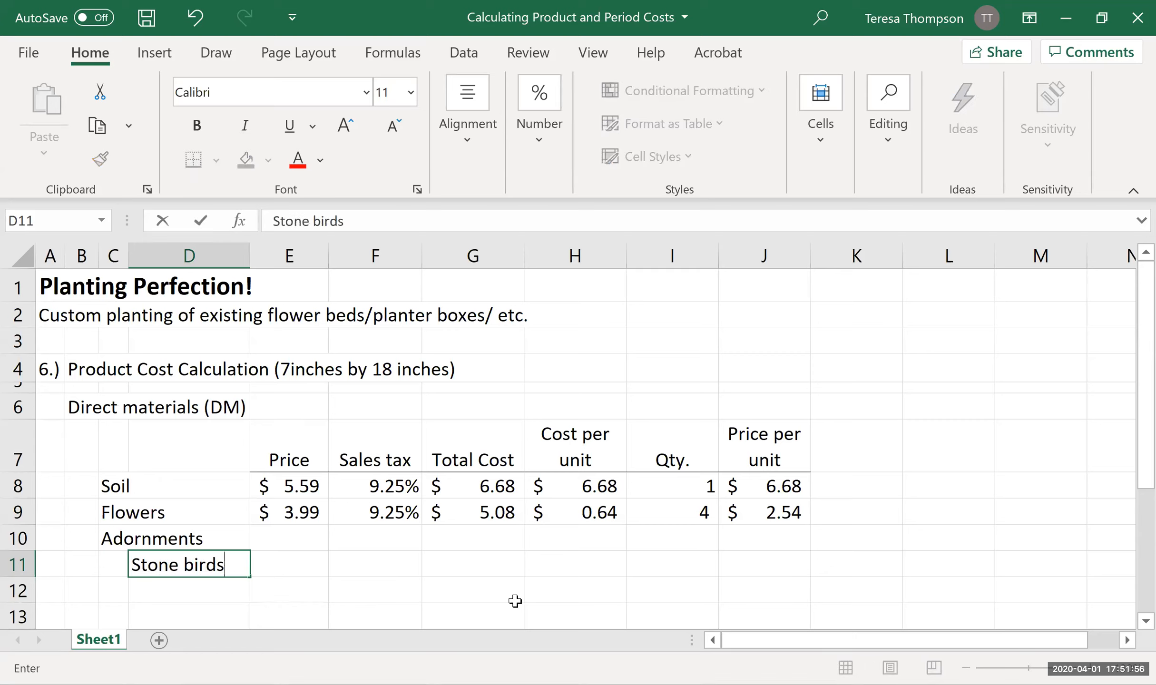
pyautogui.press('Return')
pyautogui.write('Gnome')
pyautogui.press('Return')
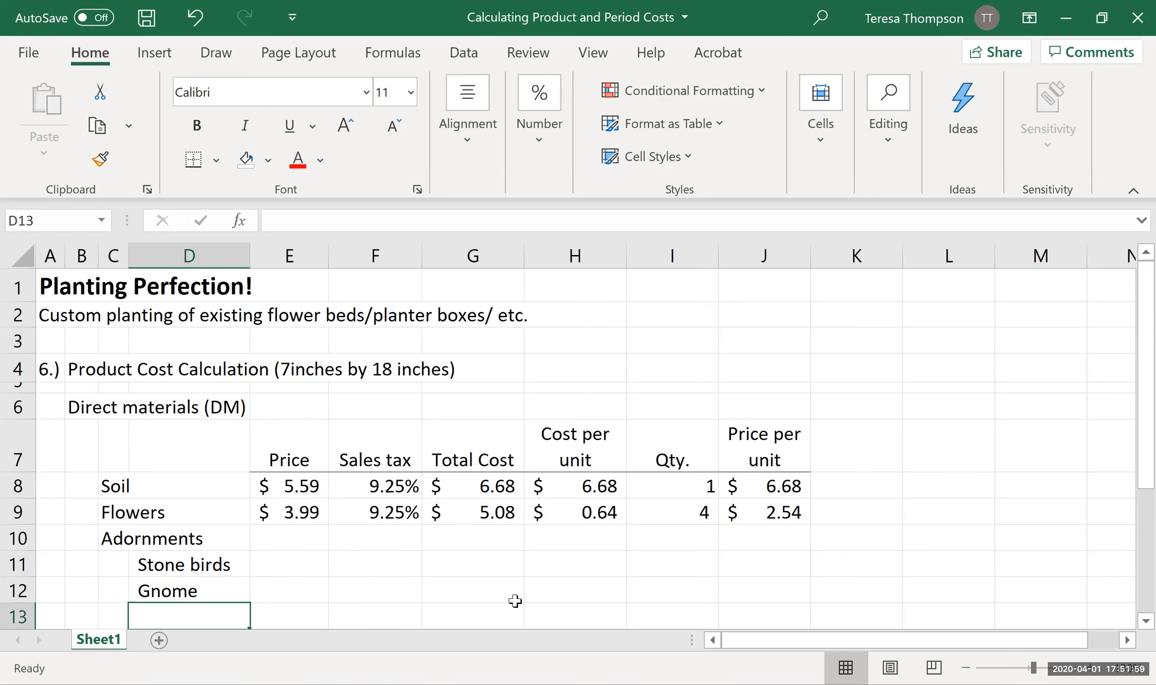
# Enter 4.99 as the stone birds price in E11.
pyautogui.press('Up')
pyautogui.press('Up')
pyautogui.press('Right')
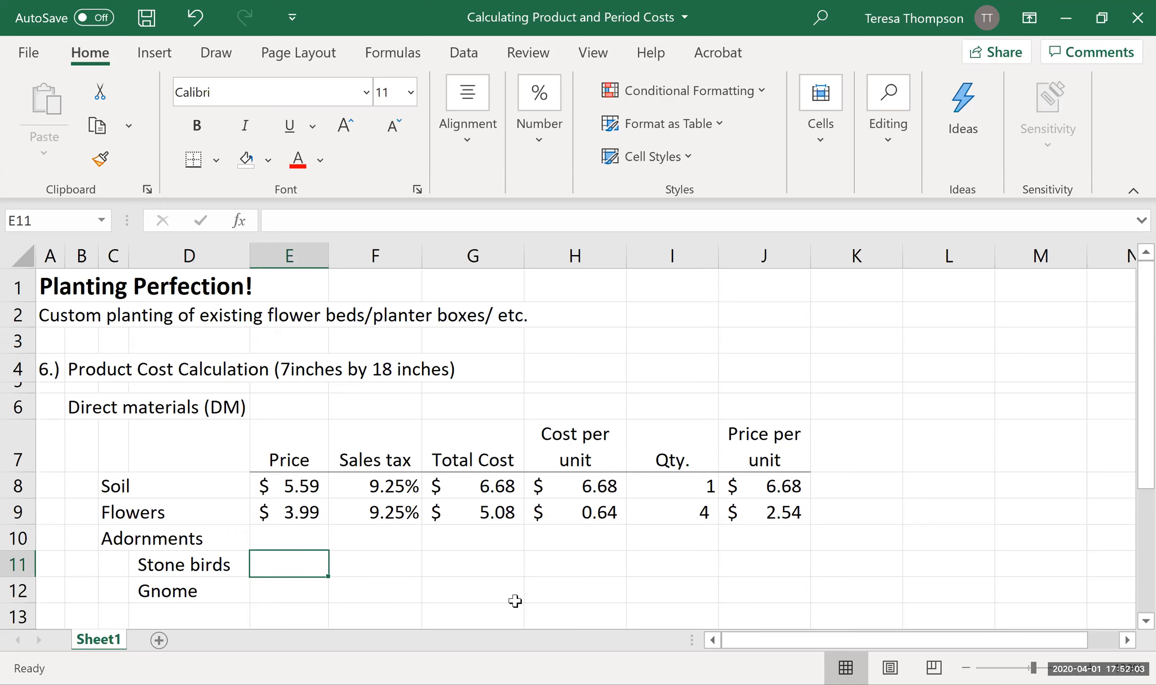
pyautogui.write('4.4')
pyautogui.press('BackSpace')
pyautogui.write('99')
pyautogui.press('Up')
# Copy the flowers price's currency formatting from E9 to E10:E13 and re-enter 4.99 as the stone birds price in E11.
pyautogui.press('Up')
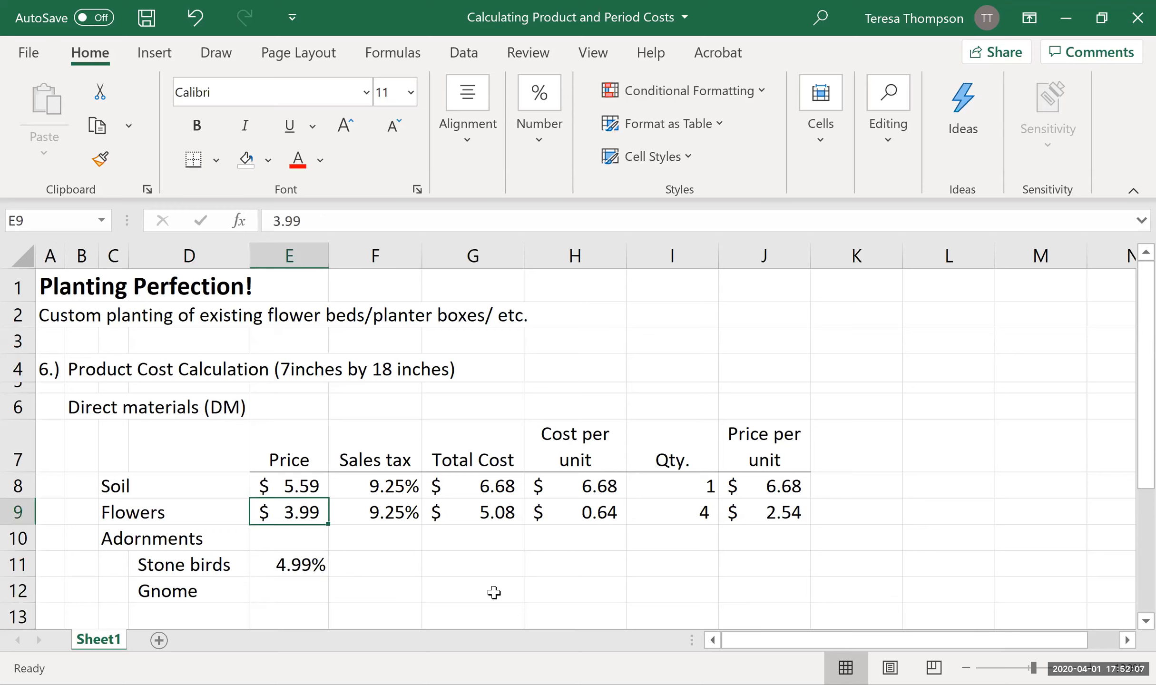
pyautogui.click(100, 160)
pyautogui.moveTo(302, 540); pyautogui.dragTo(307, 616)
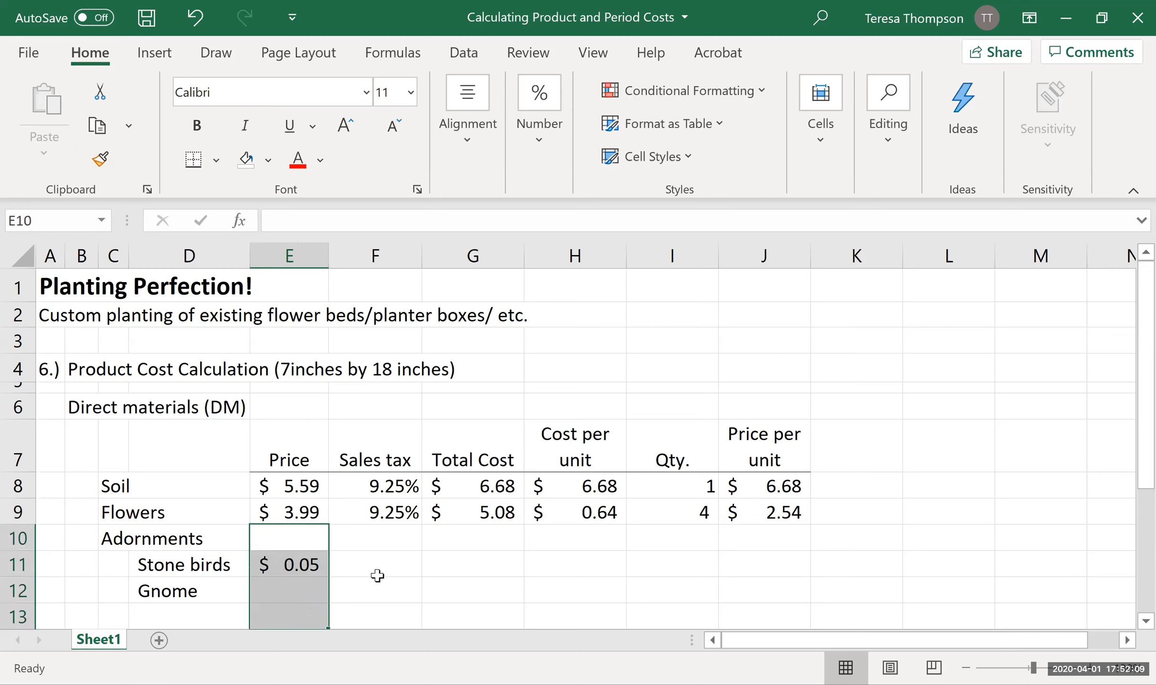
pyautogui.click(325, 568)
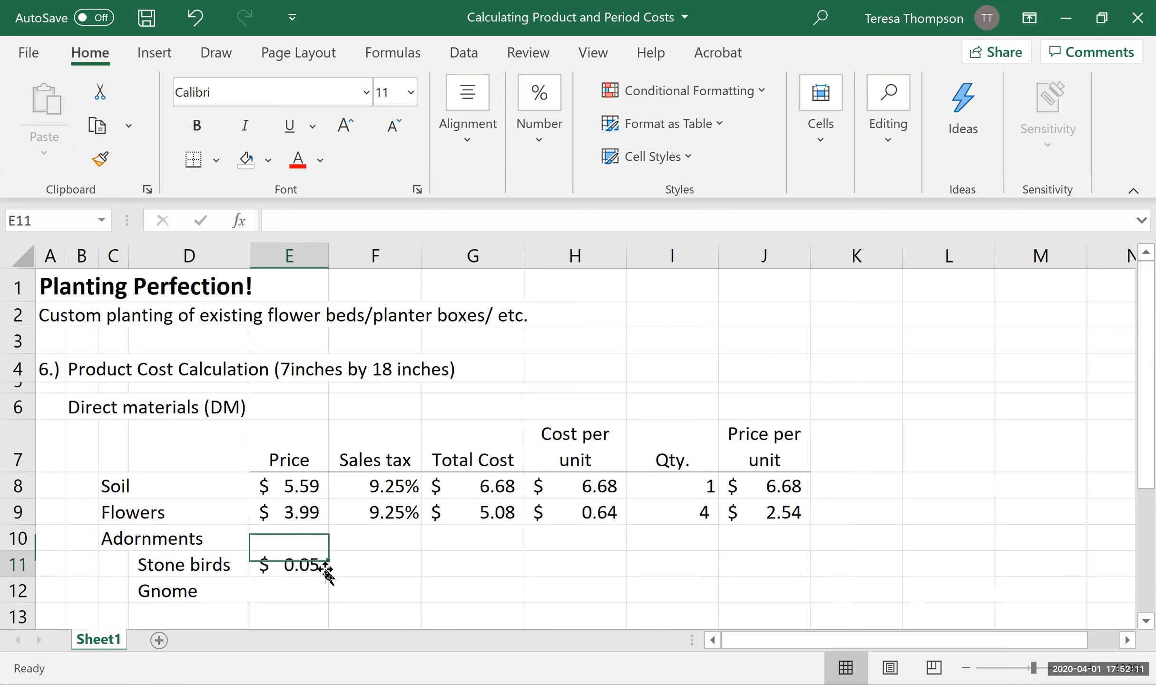
pyautogui.write('4.99')
pyautogui.press('Return')
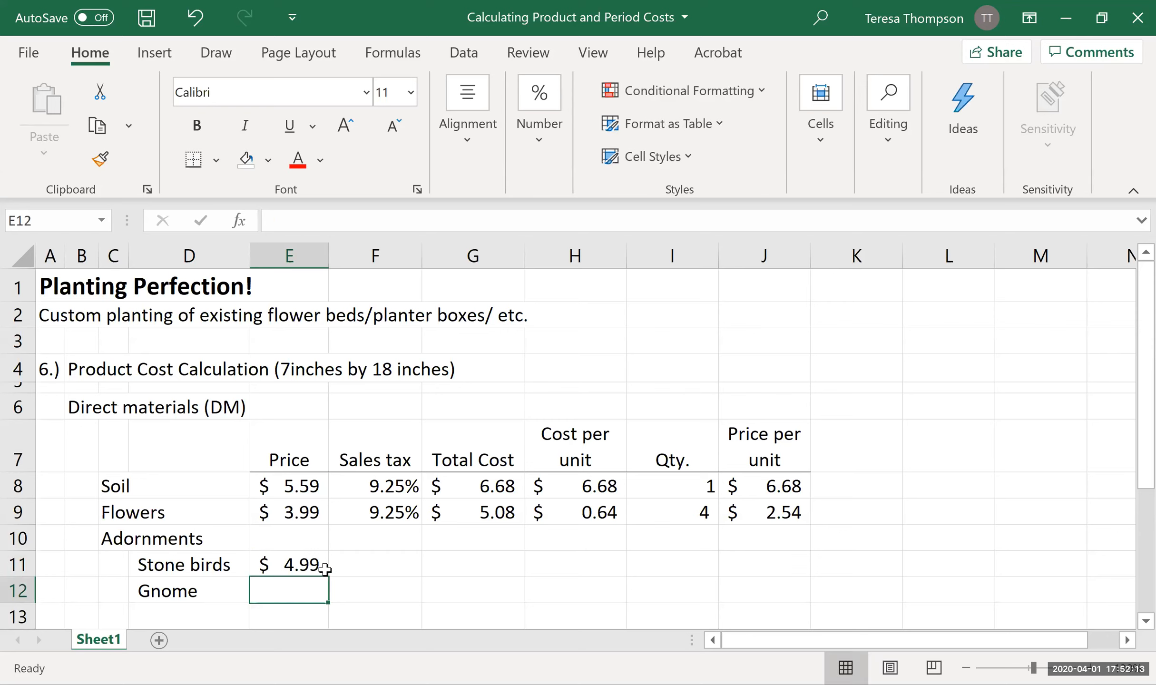
# Copy the flowers' sales tax rate from F9 into the stone birds row at F11.
pyautogui.press('Right')
pyautogui.press('Up')
pyautogui.press('Up')
pyautogui.press('Up')
pyautogui.hotkey('ctrl', 'c')
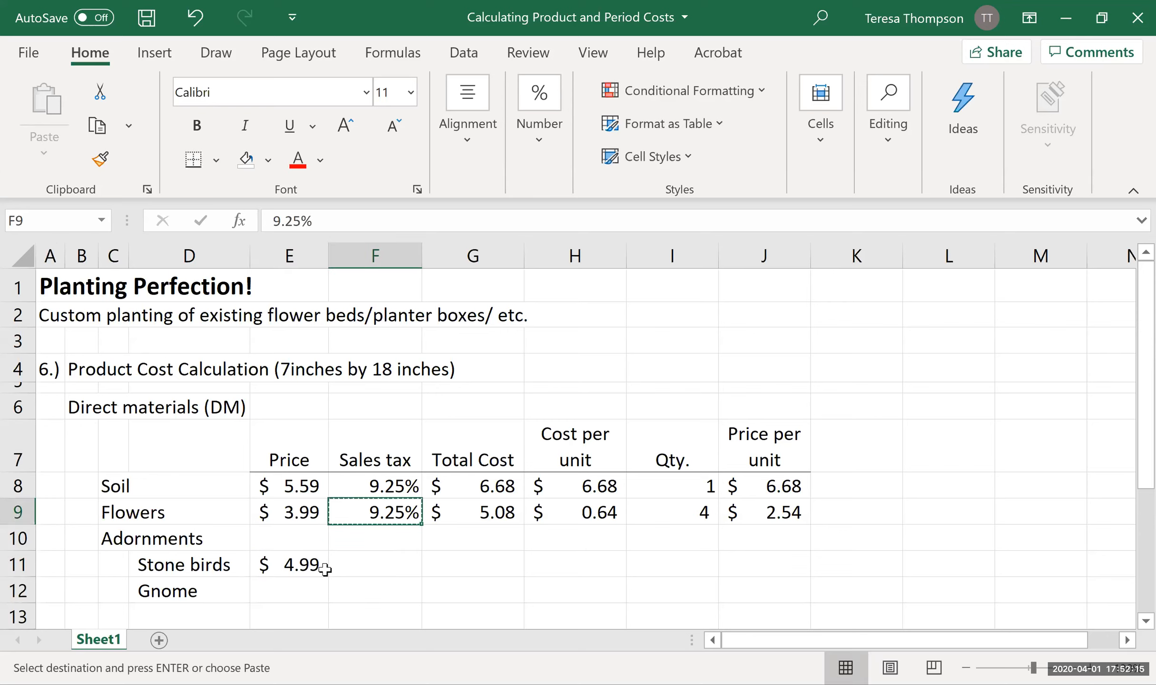
pyautogui.press('Down')
pyautogui.press('Down')
pyautogui.hotkey('ctrl', 'v')
# Copy the flowers' total cost formula from G9 into the stone birds row at G11.
pyautogui.press('Up')
pyautogui.press('Up')
pyautogui.press('Right')
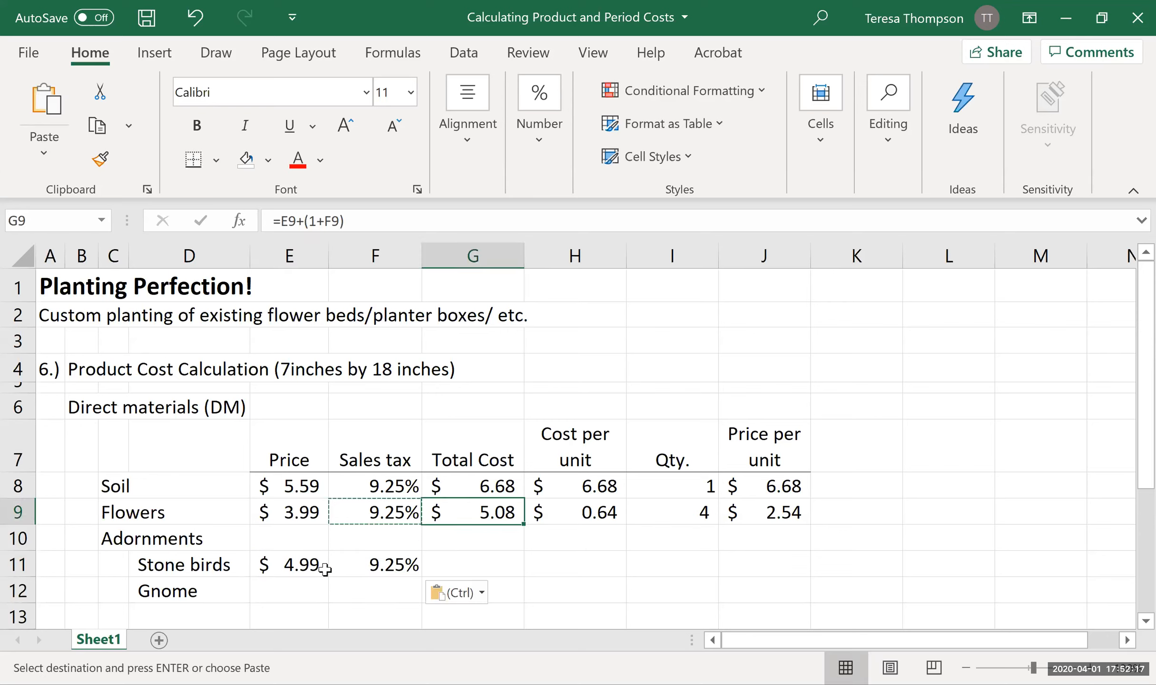
pyautogui.hotkey('ctrl', 'c')
pyautogui.press('Down')
pyautogui.press('Down')
pyautogui.hotkey('ctrl', 'v')
# Set the stone birds' cost per unit in H11 to the formula =G11.
pyautogui.press('Right')
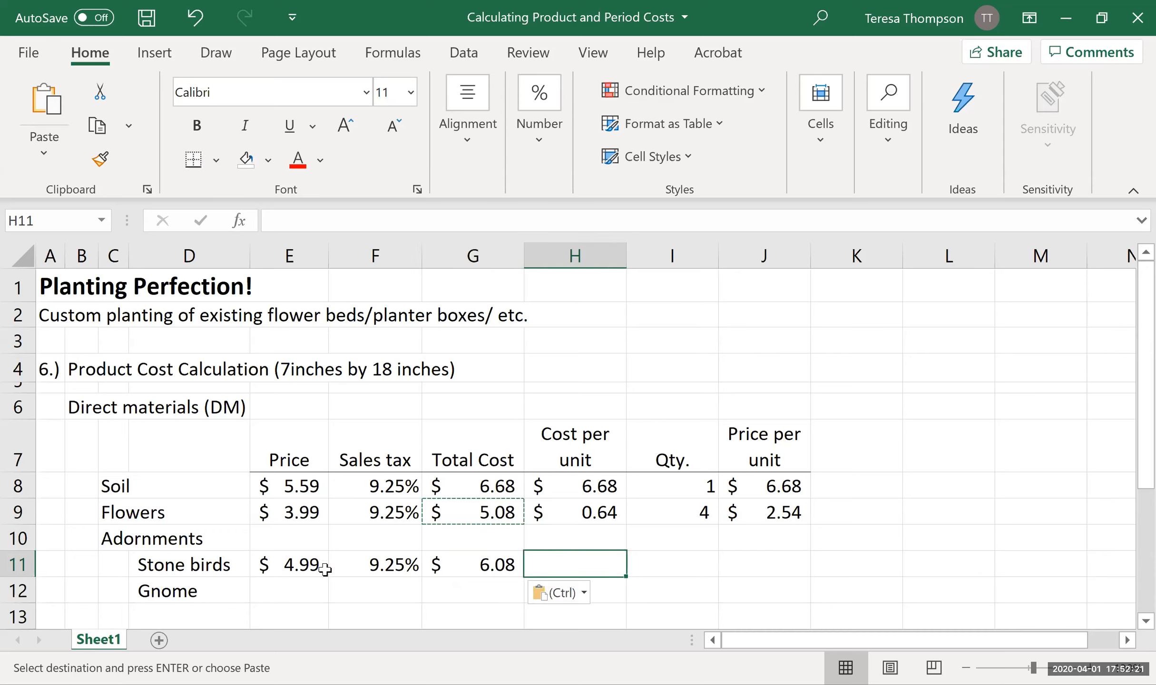
pyautogui.press('Escape')
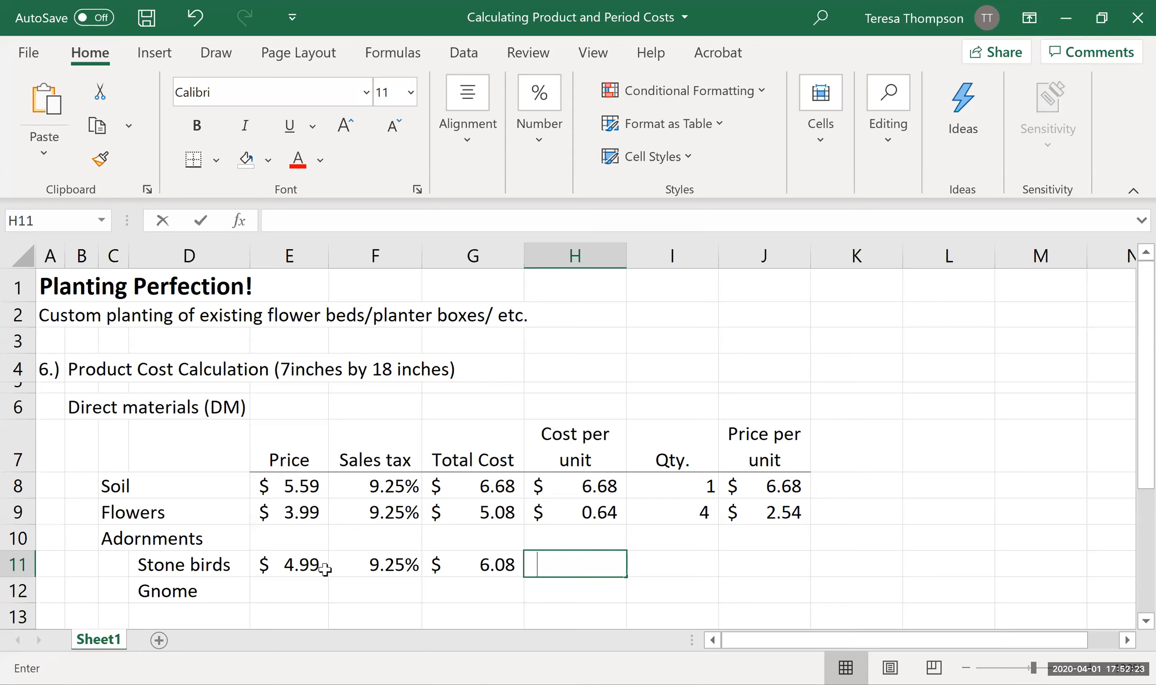
pyautogui.write('=')
pyautogui.press('Left')
pyautogui.write('+')
pyautogui.press('BackSpace')
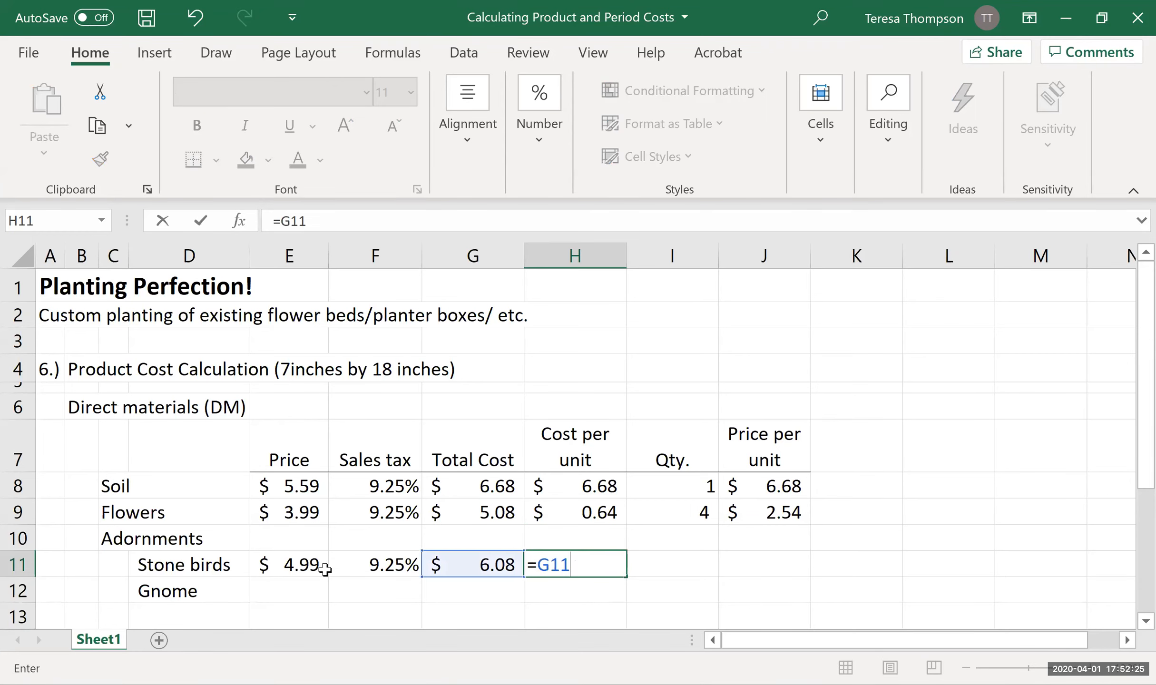
pyautogui.press('Return')
# Enter 2 as the stone birds quantity in I11.
pyautogui.press('Up')
pyautogui.press('Right')
pyautogui.write('2')
pyautogui.press('Return')
# Copy the flowers' price per unit formula from J9 into the stone birds row at J11.
pyautogui.press('Up')
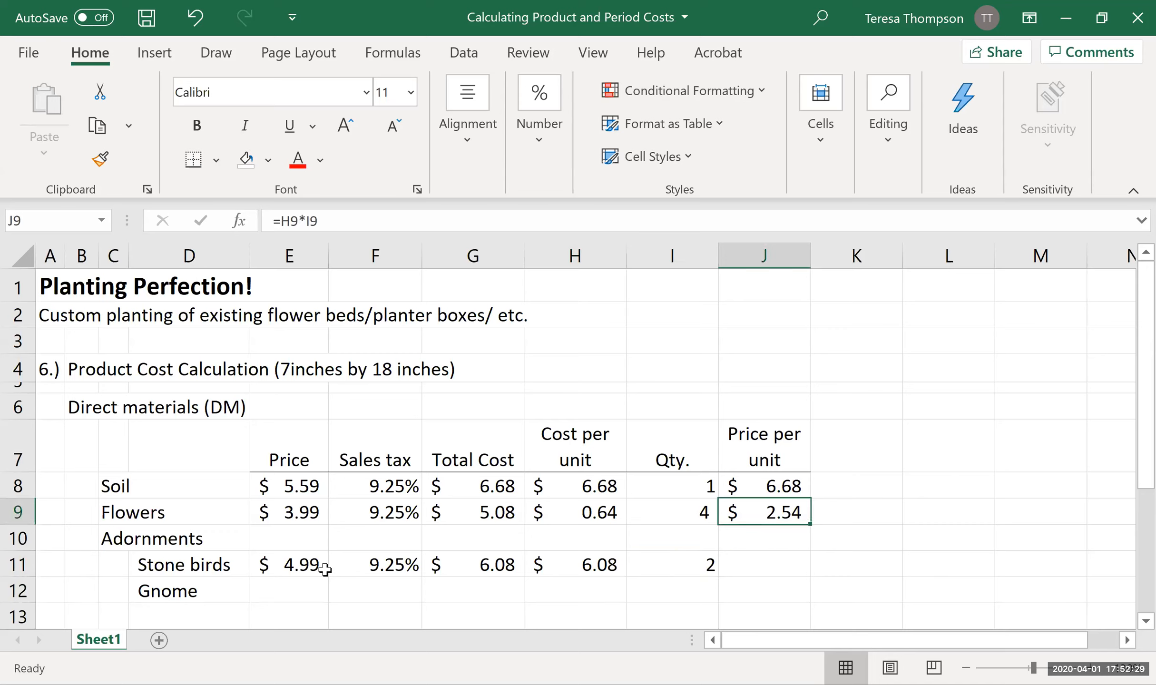
pyautogui.hotkey('ctrl', 'c')
pyautogui.press('Down')
pyautogui.press('Down')
pyautogui.hotkey('ctrl', 'v')
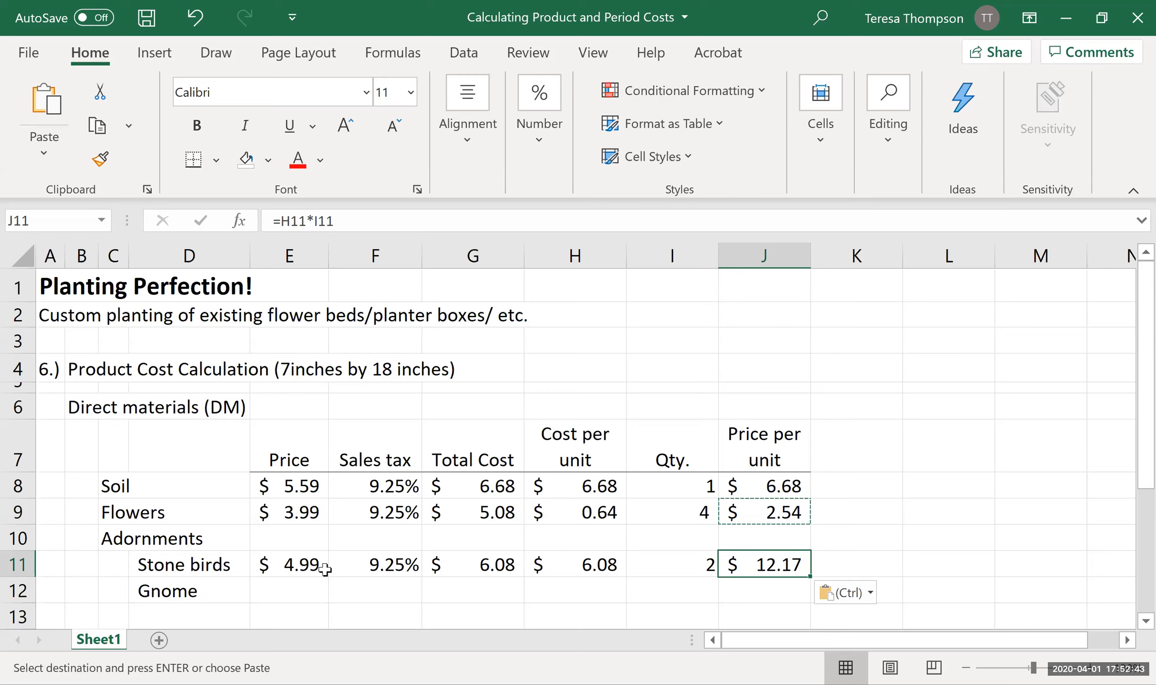
pyautogui.press('Down')
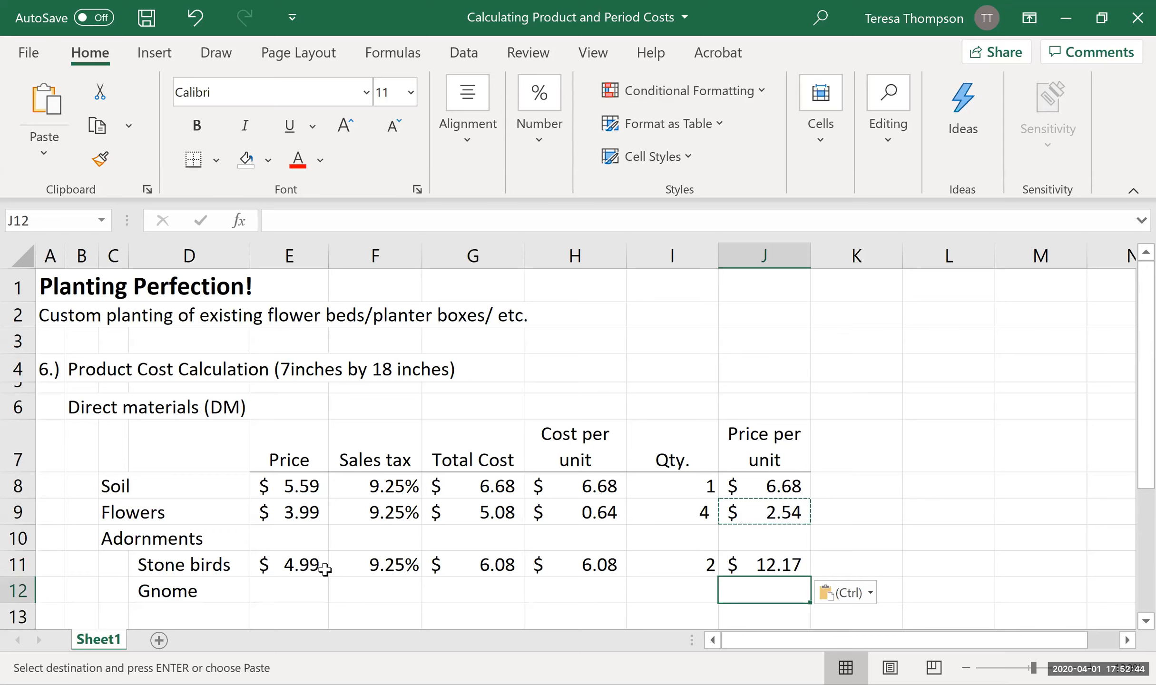
# Enter 8.99 as the gnome's price in E12.
pyautogui.click(188, 582)
pyautogui.moveTo(184, 572); pyautogui.dragTo(767, 597)
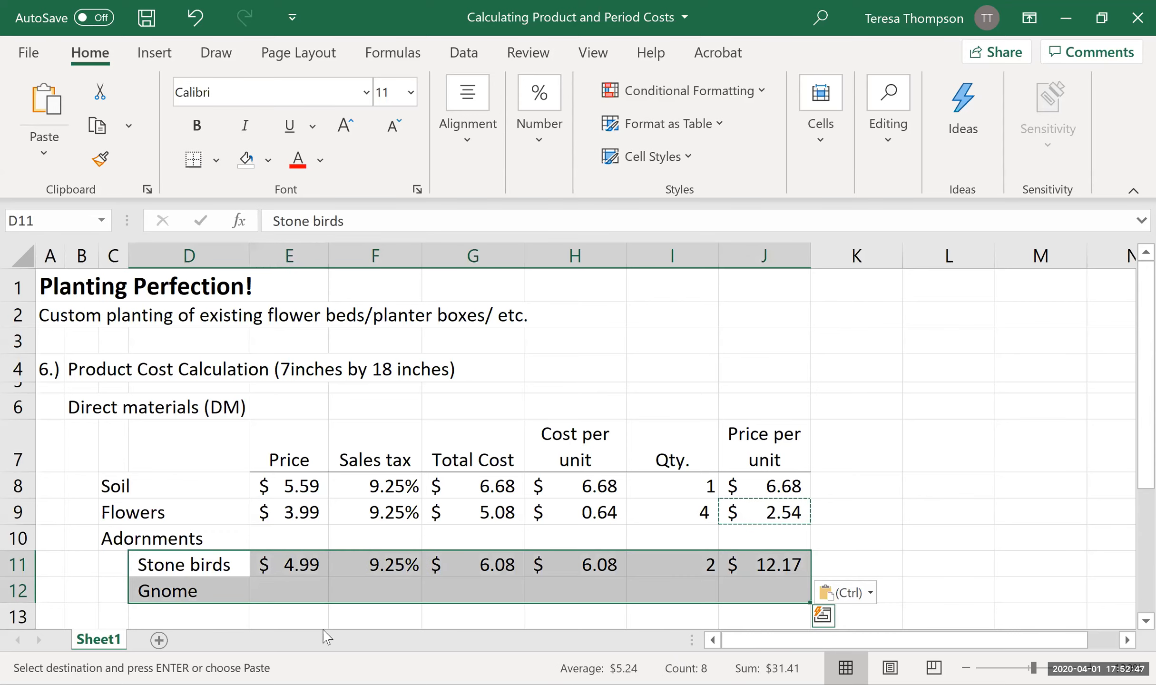
pyautogui.click(312, 581)
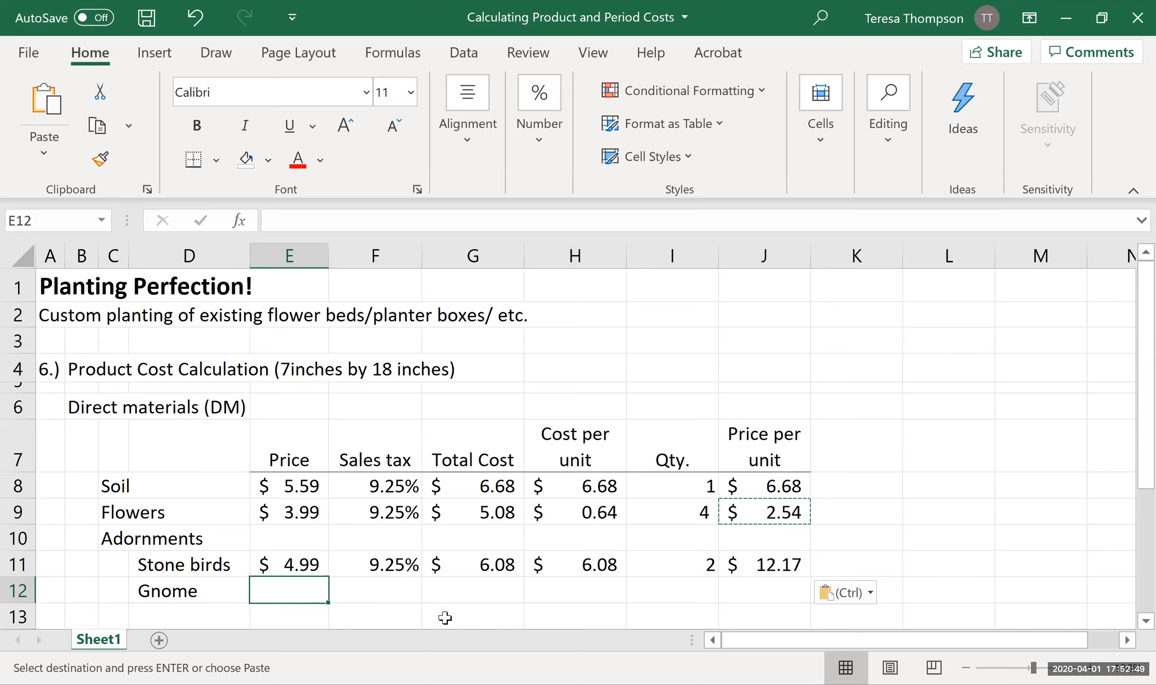
pyautogui.write('8.')
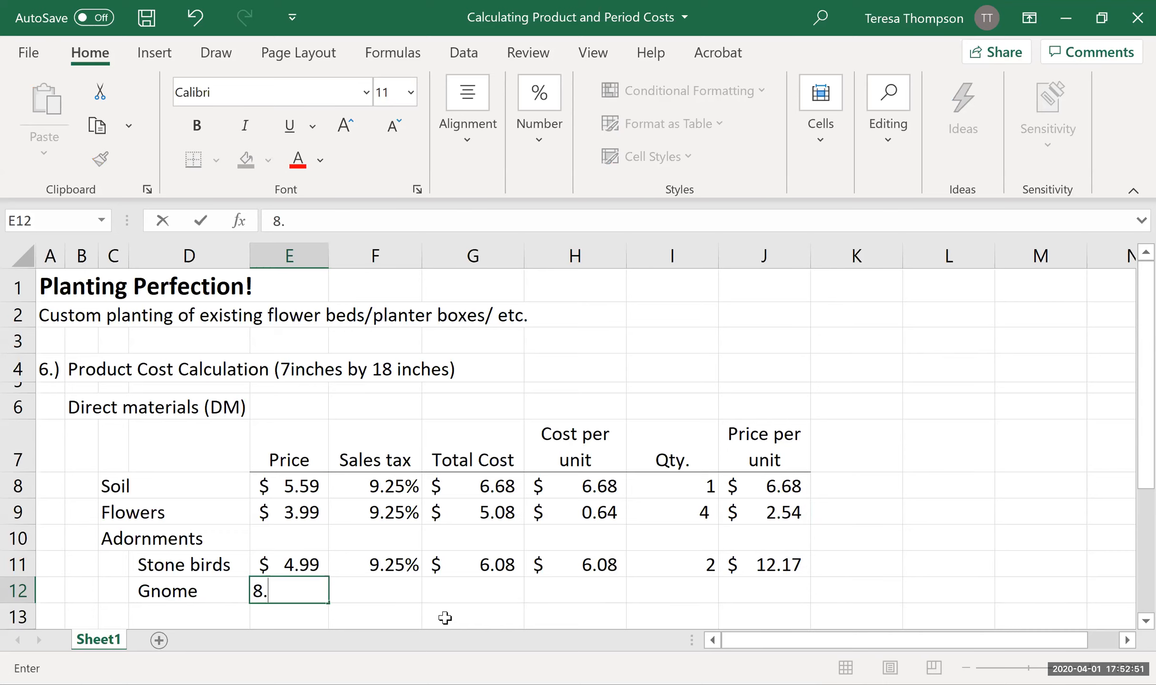
pyautogui.write('99')
pyautogui.press('Return')
# Copy the stone birds' sales tax from F11 into the gnome row at F12.
pyautogui.press('Up')
pyautogui.press('Up')
pyautogui.press('Right')
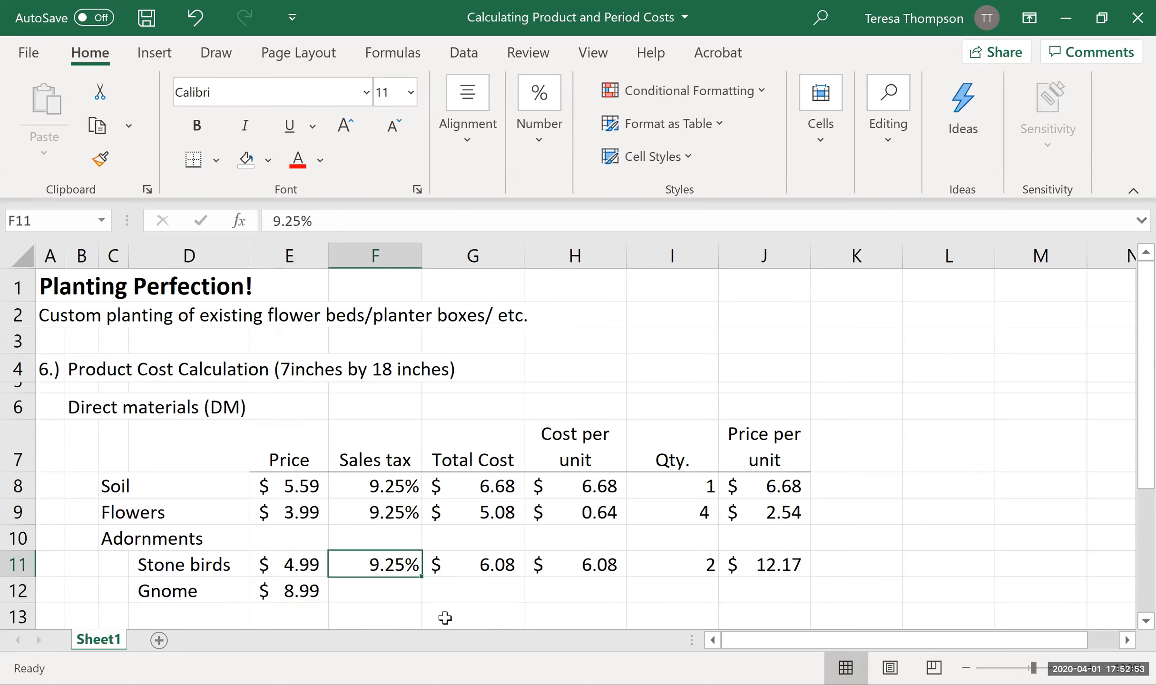
pyautogui.hotkey('ctrl', 'c')
pyautogui.press('Down')
pyautogui.hotkey('ctrl', 'v')
# Copy the stone birds' total cost formula from G11 into the gnome row at G12.
pyautogui.press('Up')
pyautogui.press('Right')
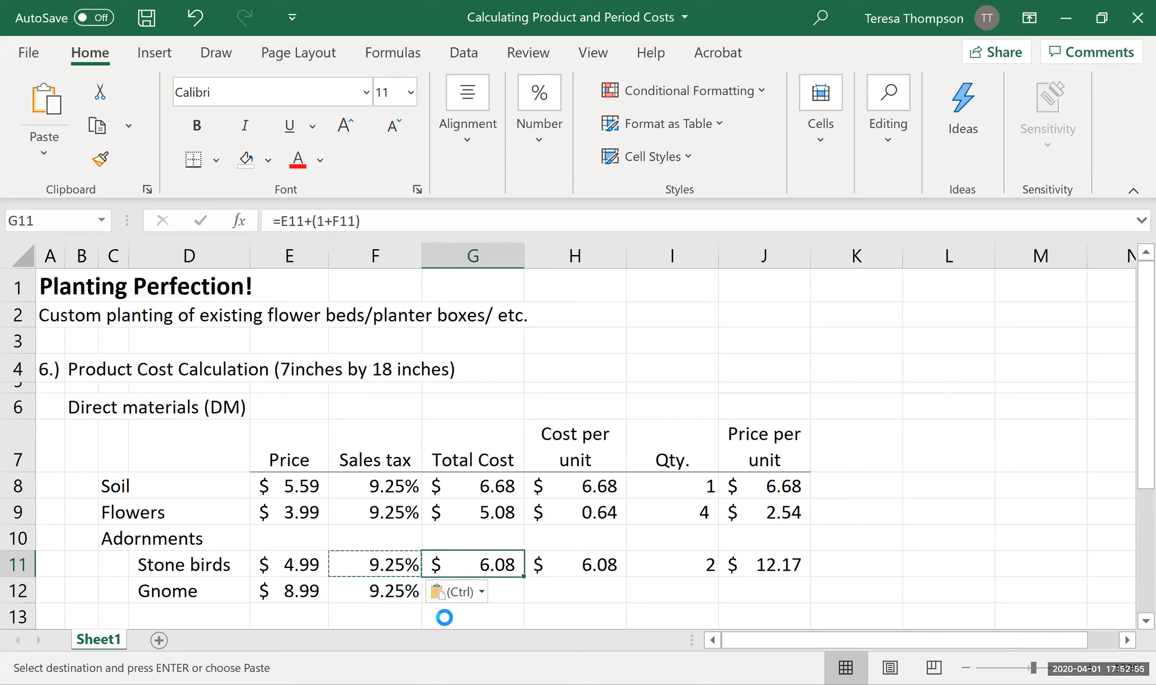
pyautogui.hotkey('ctrl', 'c')
pyautogui.press('Down')
pyautogui.hotkey('ctrl', 'v')
pyautogui.press('ctrl')
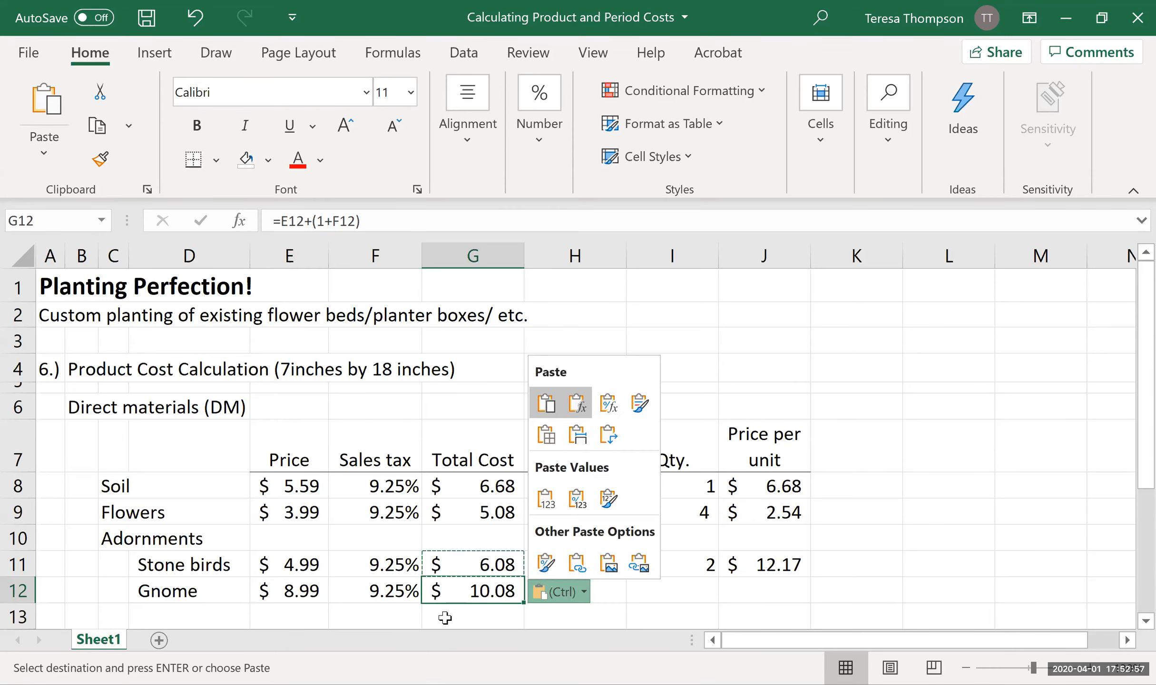
pyautogui.press('Escape')
# Copy the stone birds' cost per unit formula from H11 into the gnome row at H12.
pyautogui.press('Up')
pyautogui.press('Right')
pyautogui.hotkey('ctrl', 'c')
pyautogui.press('Down')
pyautogui.hotkey('ctrl', 'v')
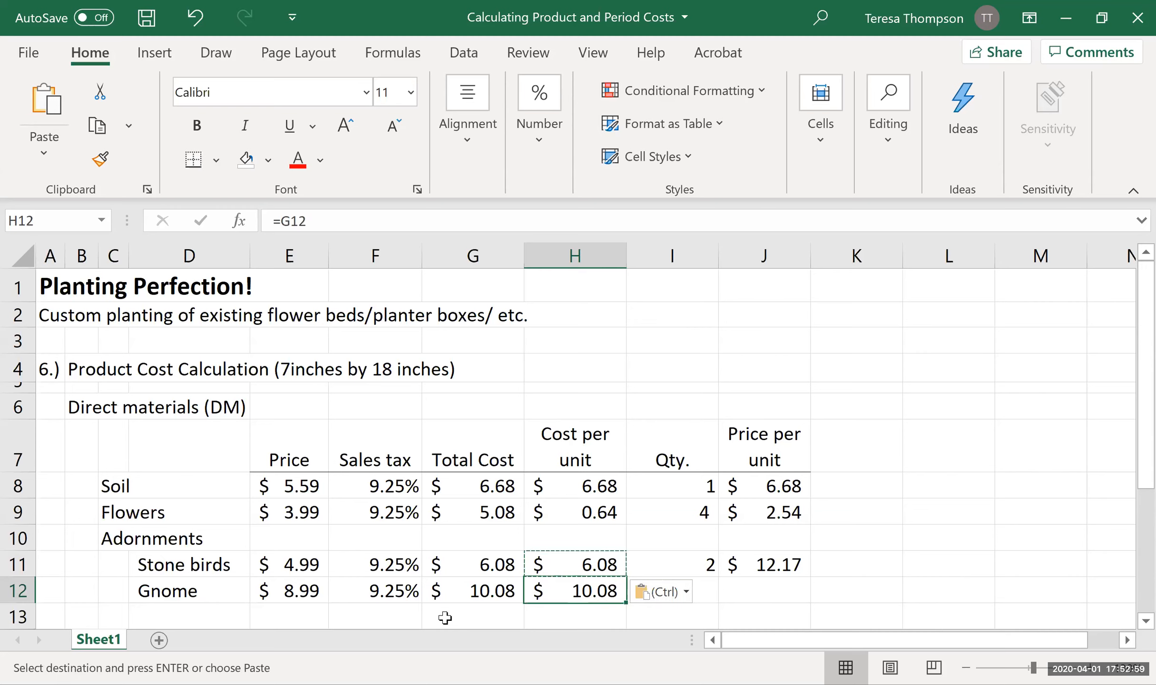
# Enter 1 as the gnome quantity in I12.
pyautogui.press('Right')
pyautogui.press('Escape')
pyautogui.write('1')
pyautogui.press('Return')
# Copy the stone birds' price per unit formula from J11 into the gnome row at J12.
pyautogui.press('Up')
pyautogui.press('Up')
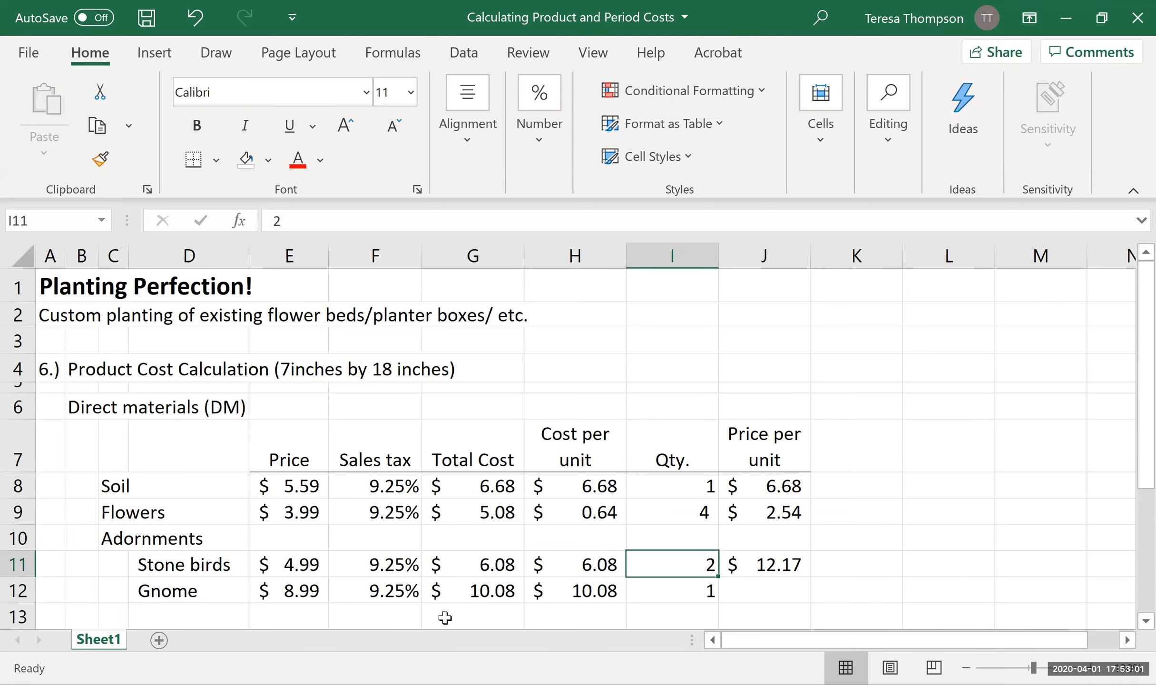
pyautogui.press('Right')
pyautogui.hotkey('ctrl', 'c')
pyautogui.press('Down')
pyautogui.hotkey('ctrl', 'v')
# Copy the flowers' quantity cell I9 onto the soil quantity in I8 to match its format, and enter 1 there.
pyautogui.press('Up')
pyautogui.press('Up')
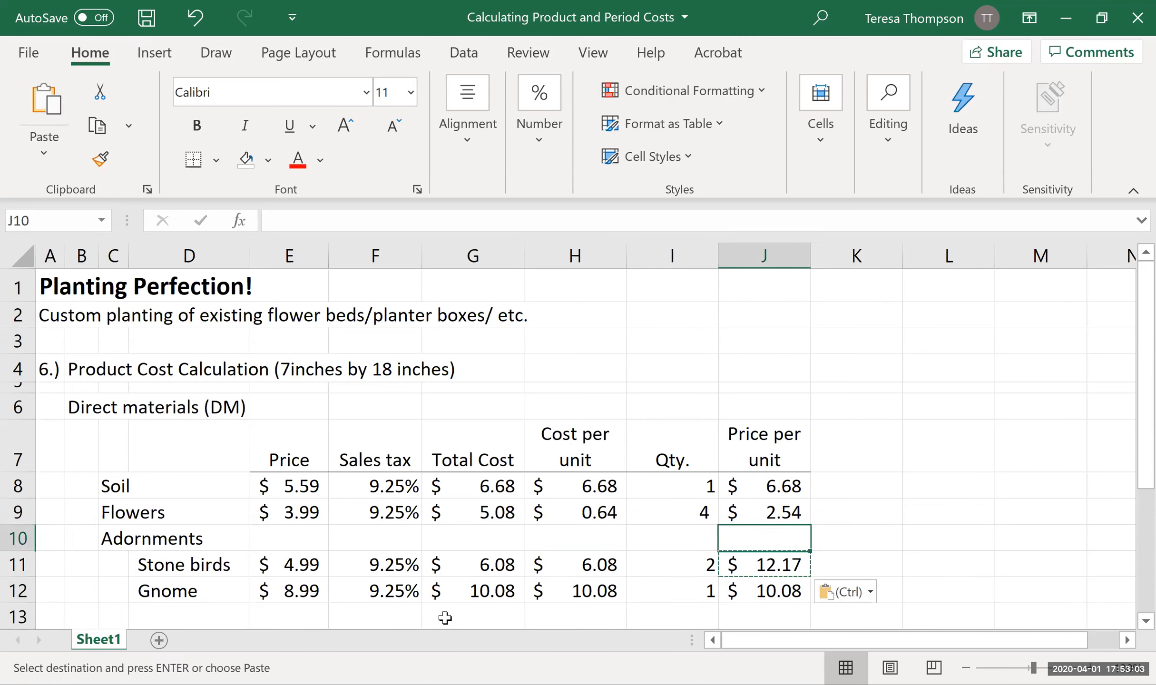
pyautogui.press('Left')
pyautogui.press('Left')
pyautogui.press('Up')
pyautogui.press('Up')
pyautogui.press('Right')
pyautogui.press('Down')
pyautogui.hotkey('ctrl', 'c')
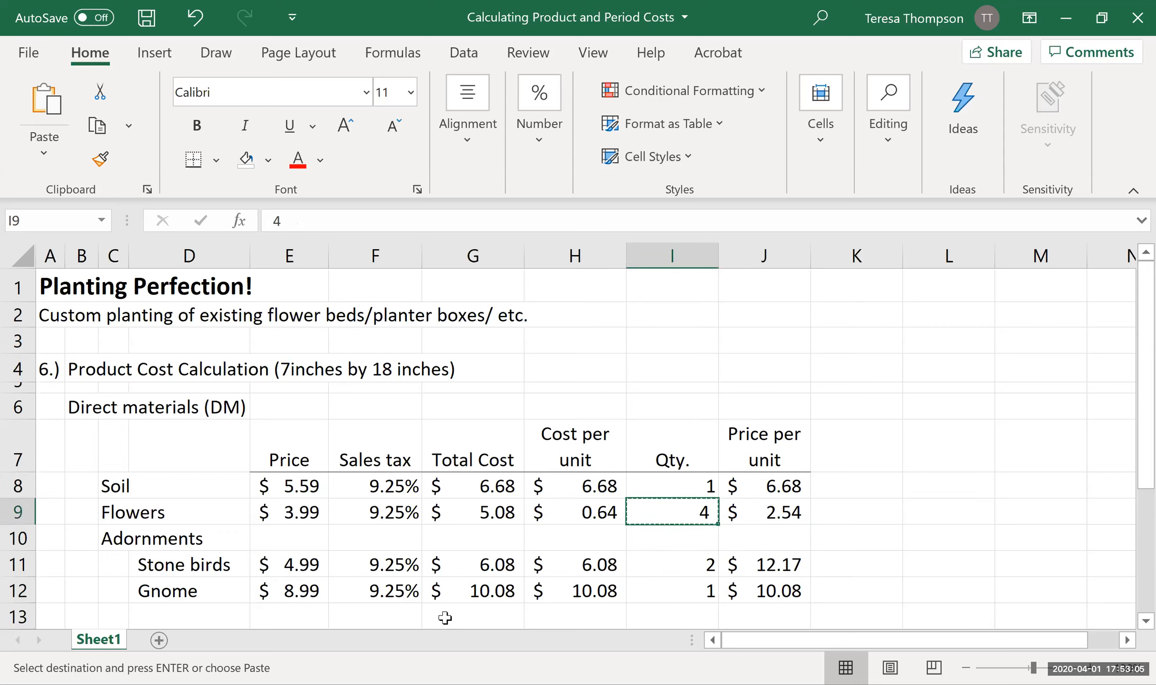
pyautogui.press('Up')
pyautogui.hotkey('ctrl', 'v')
pyautogui.write('1')
pyautogui.press('Return')
# Fill the stone birds and gnome rows, D11 to J12, with the light gold theme color.
pyautogui.press('Down')
pyautogui.press('Down')
pyautogui.press('Down')
pyautogui.press('Down')
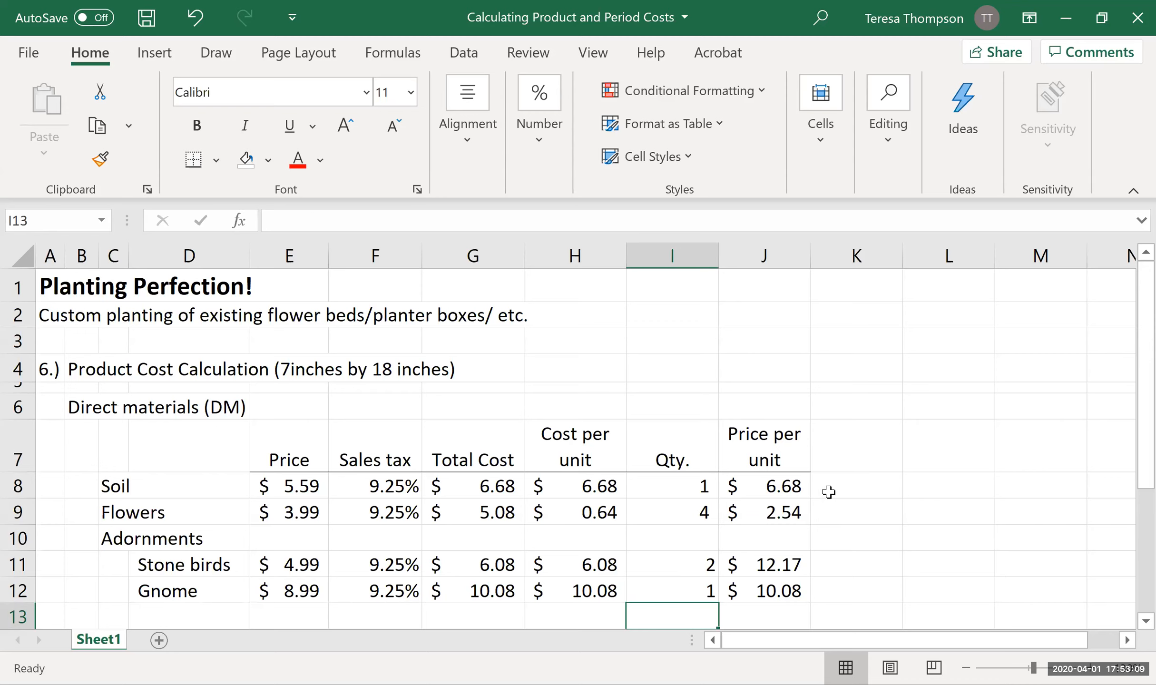
pyautogui.press('Up')
pyautogui.press('Right')
pyautogui.moveTo(777, 568); pyautogui.dragTo(202, 585)
pyautogui.click(268, 162)
pyautogui.click(364, 254)
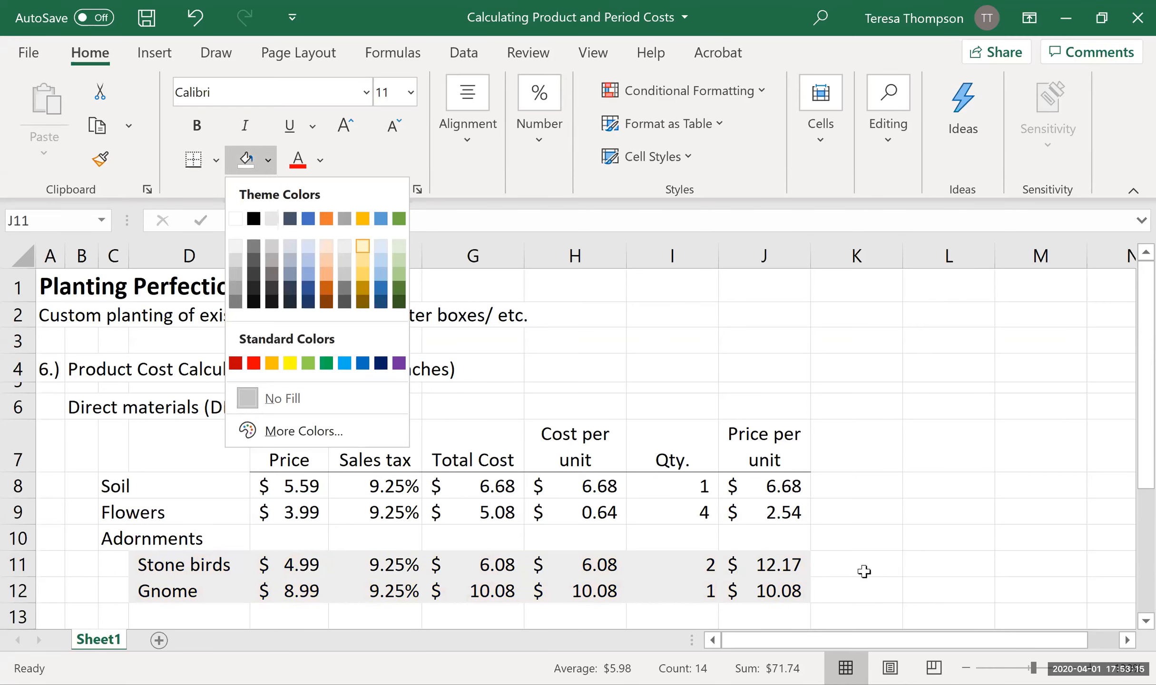
pyautogui.click(865, 570)
pyautogui.click(859, 584)
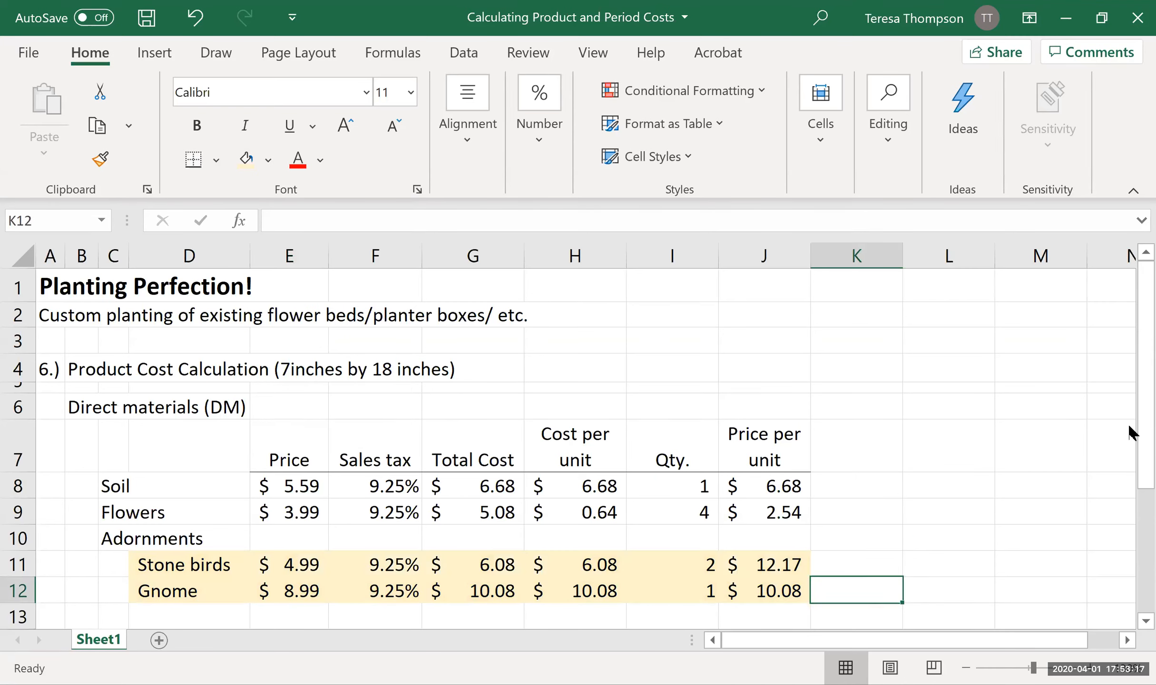
# Remove the fill color from the stone birds and gnome rows, D11 to J12.
pyautogui.click(783, 575)
pyautogui.moveTo(782, 596); pyautogui.dragTo(783, 592)
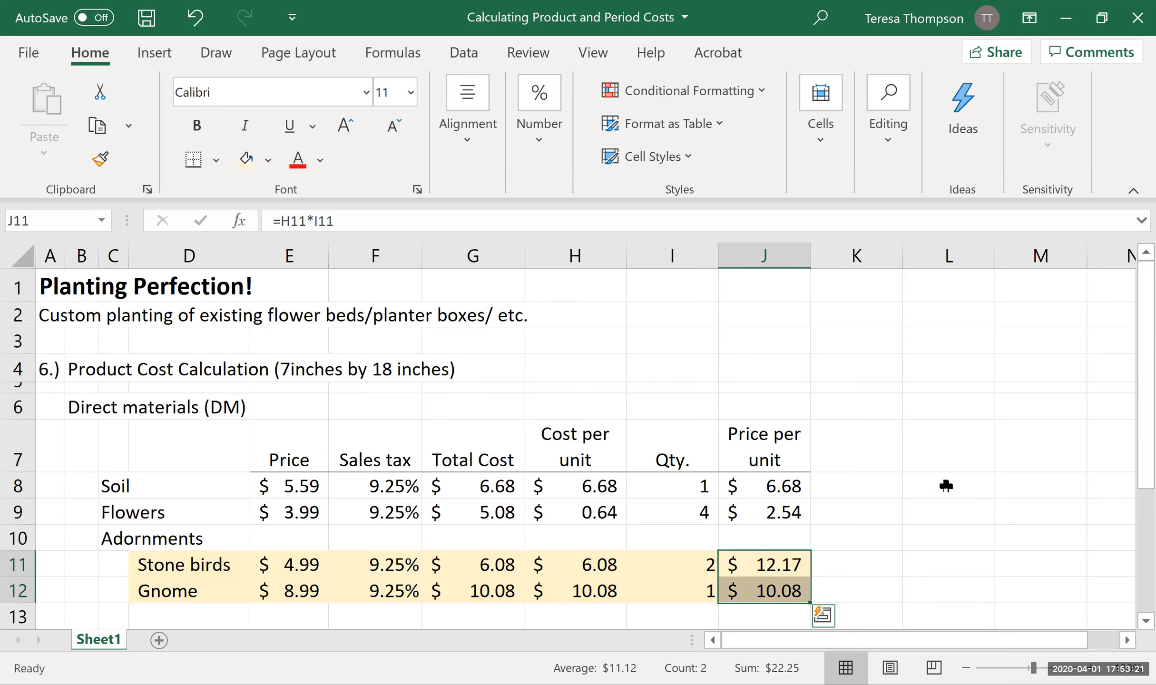
pyautogui.moveTo(155, 571); pyautogui.dragTo(728, 545)
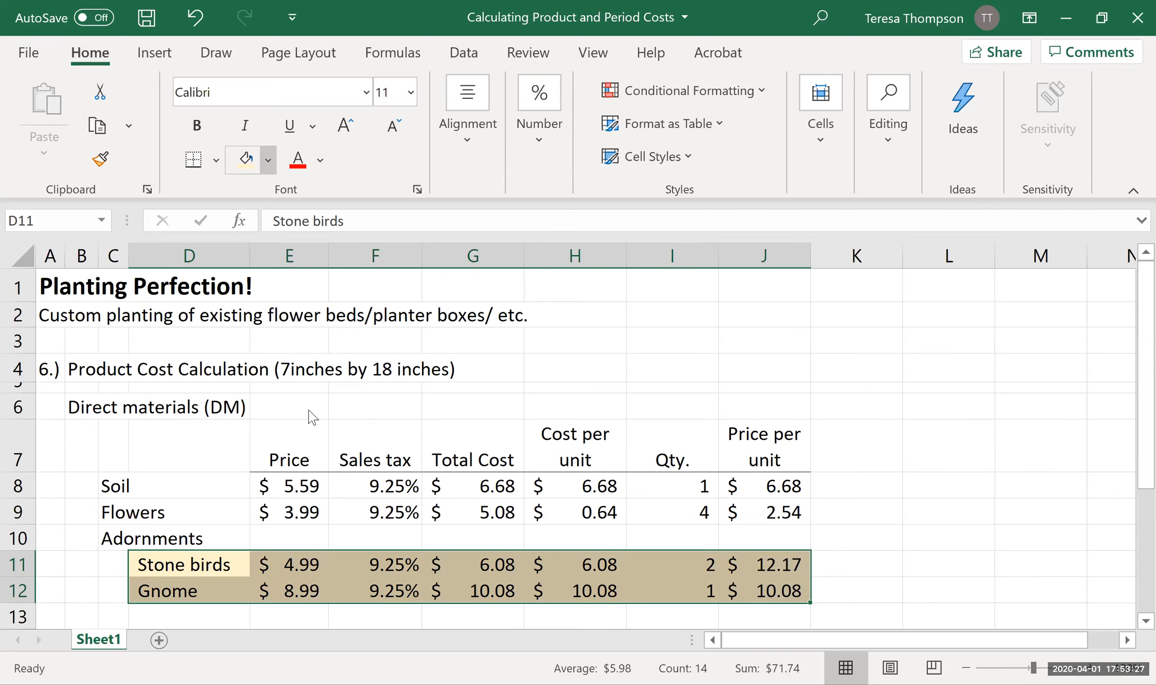
pyautogui.click(814, 564)
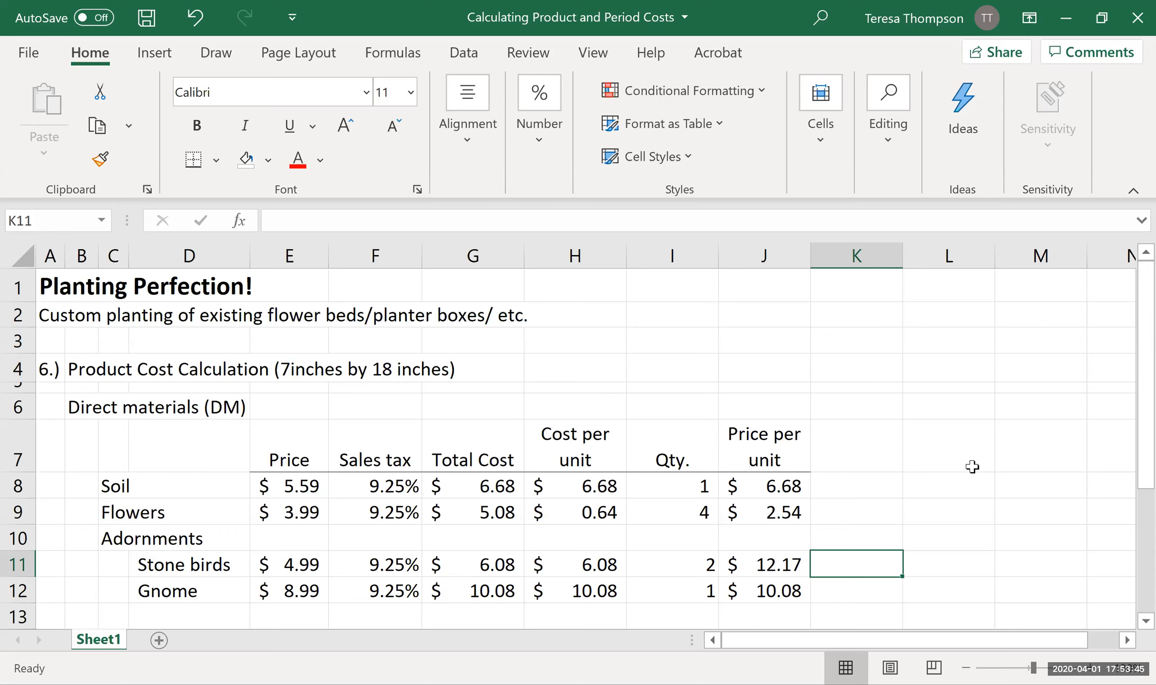
pyautogui.moveTo(209, 566); pyautogui.dragTo(516, 595)
pyautogui.moveTo(747, 592); pyautogui.dragTo(749, 593)
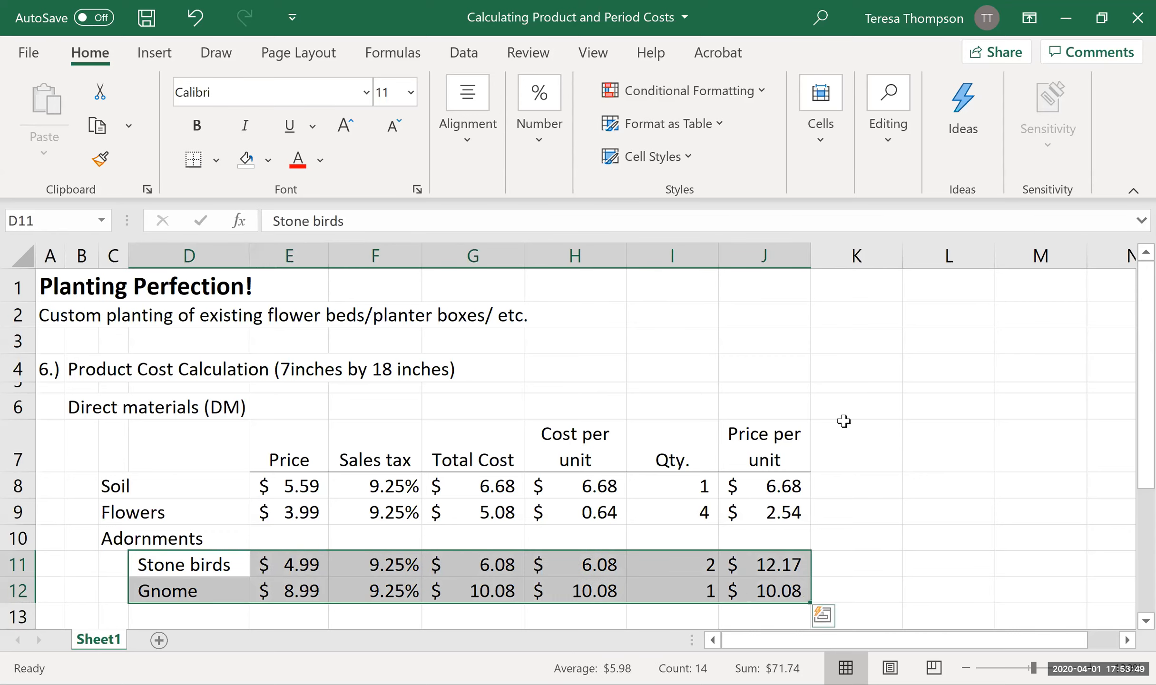
# Narrow column K to a thin spacer and enter the heading "Sources:" in L7.
pyautogui.click(851, 445)
pyautogui.moveTo(909, 255); pyautogui.dragTo(827, 257)
pyautogui.click(919, 454)
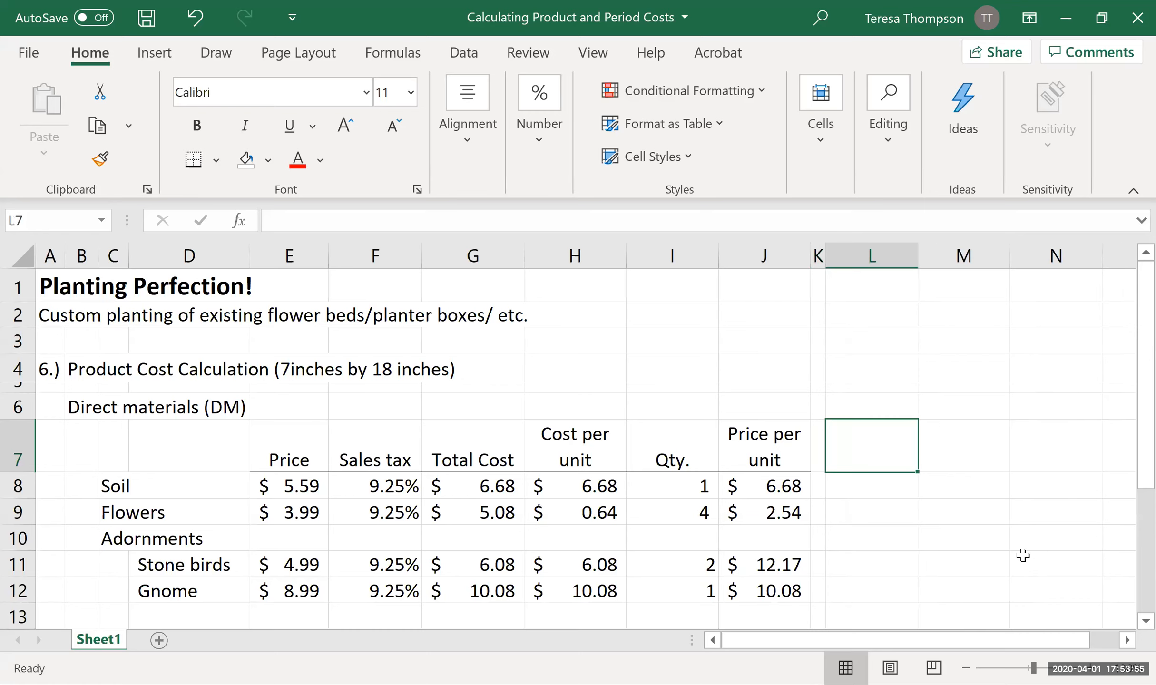
pyautogui.write('Sou')
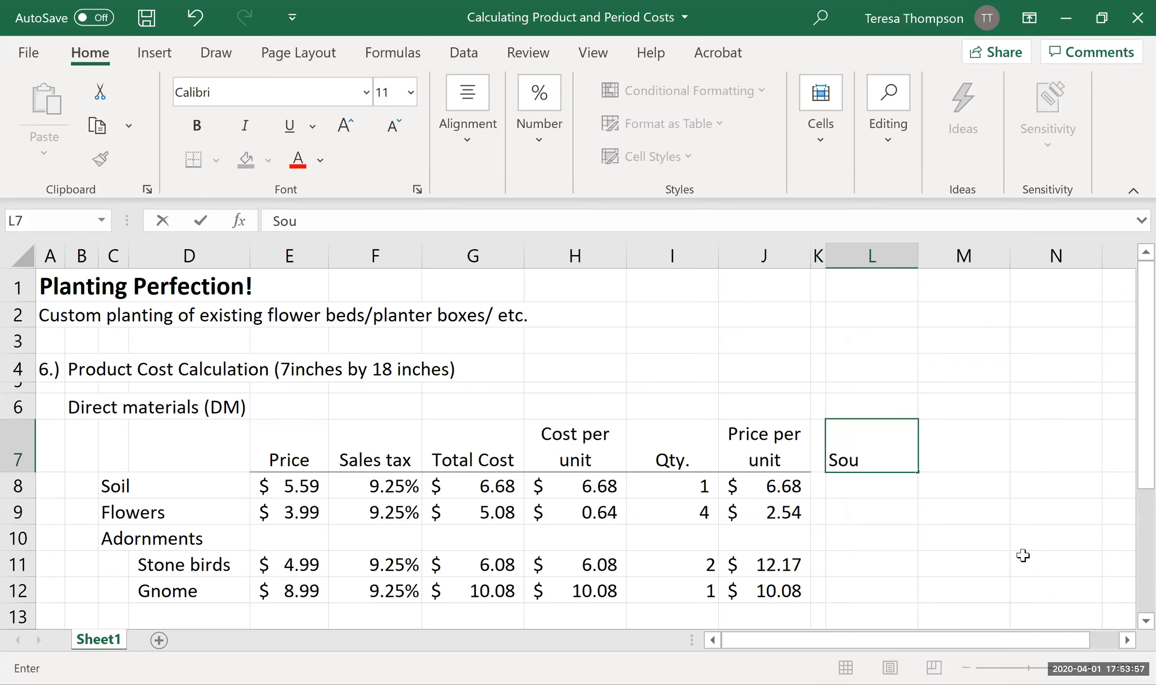
pyautogui.write('rces:')
pyautogui.press('Return')
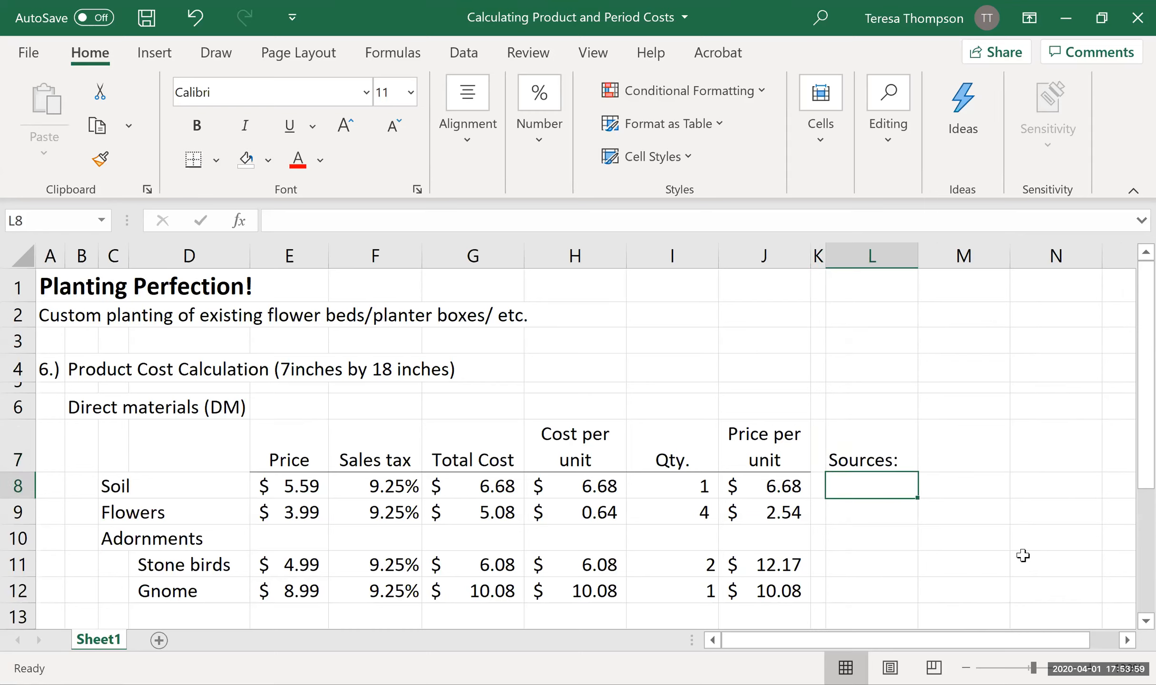
# Enter "Ace hardware" as the soil's source in L8.
pyautogui.write('Ace ga')
pyautogui.press('BackSpace')
pyautogui.press('BackSpace')
pyautogui.write('hardware')
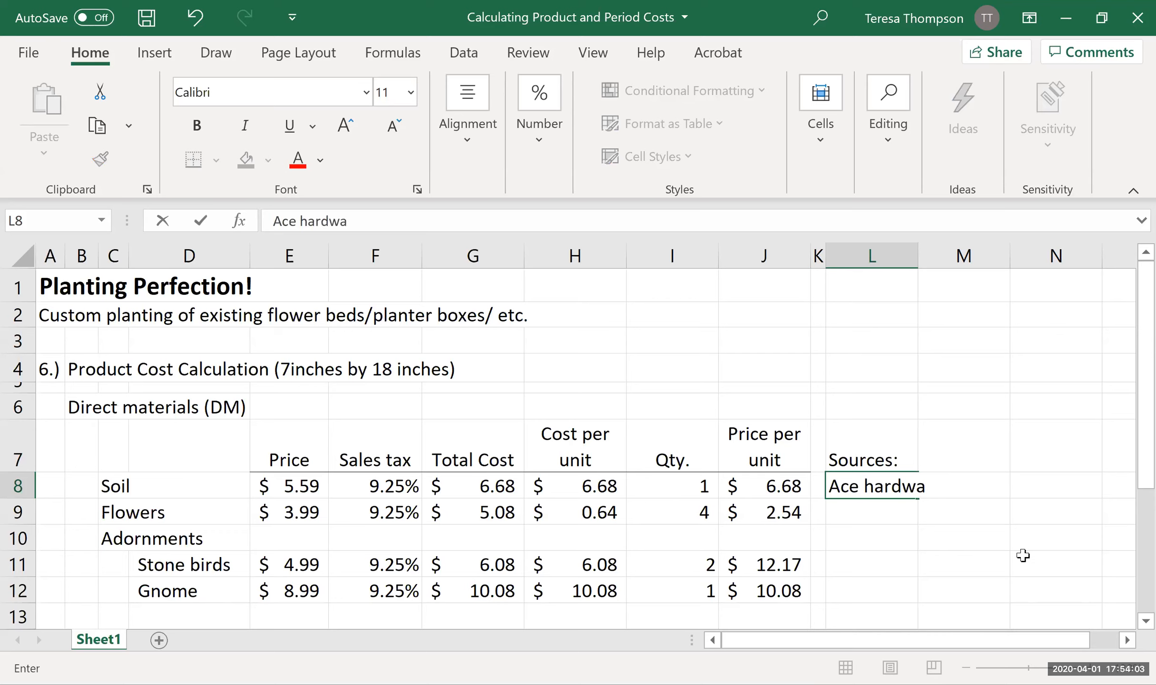
pyautogui.press('Return')
# Copy the soil's source from L8 into the flowers, stone birds and gnome rows at L9, L11 and L12.
pyautogui.press('Up')
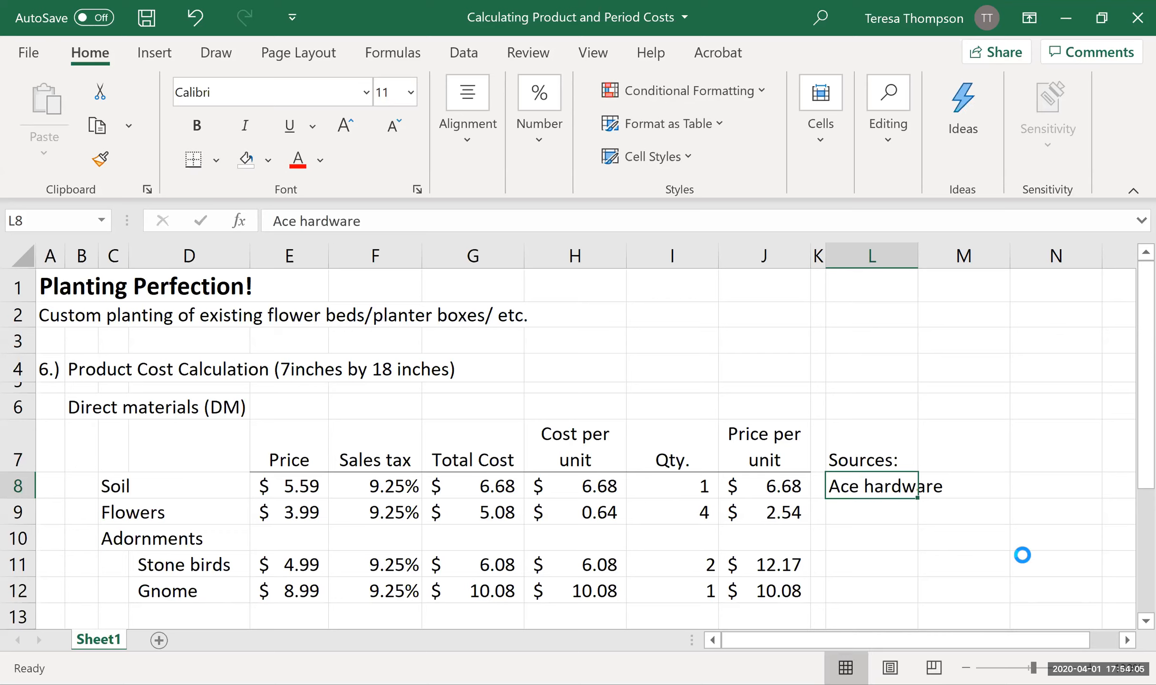
pyautogui.hotkey('ctrl', 'c')
pyautogui.press('Down')
pyautogui.hotkey('ctrl', 'v')
pyautogui.press('Down')
pyautogui.press('Down')
pyautogui.hotkey('ctrl', 'v')
pyautogui.press('Down')
pyautogui.hotkey('ctrl', 'v')
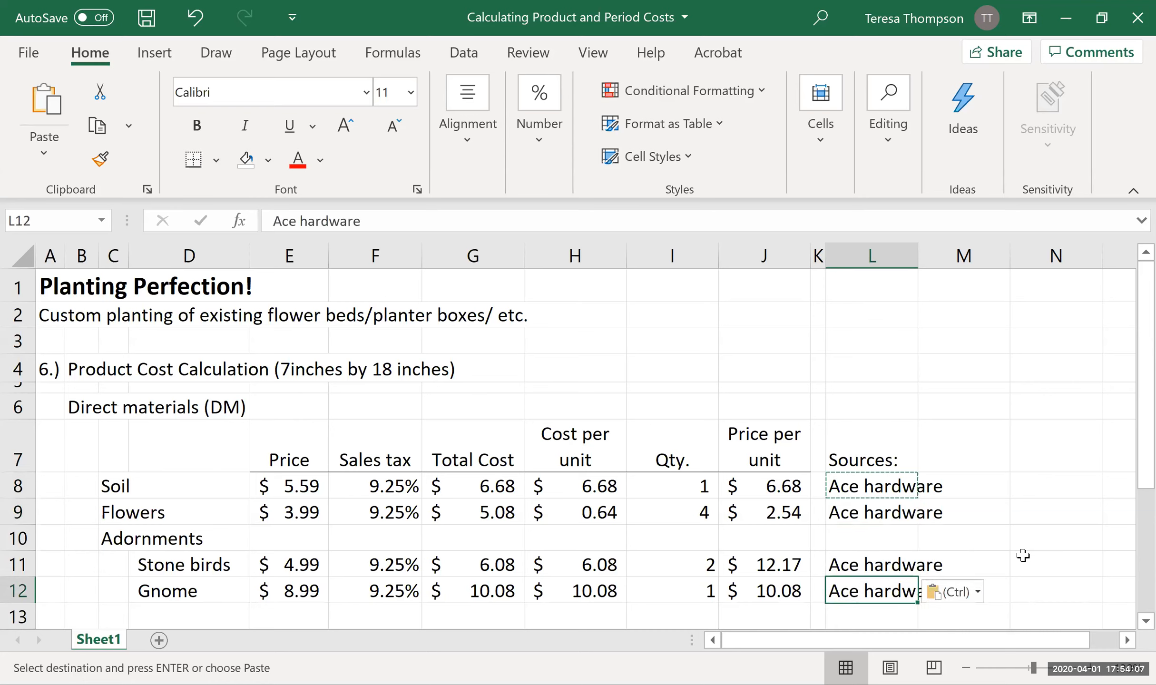
# Fit column L to its contents and add a bottom border under the "Sources:" heading in L7.
pyautogui.doubleClick(912, 260)
pyautogui.click(870, 513)
pyautogui.click(861, 414)
pyautogui.click(871, 452)
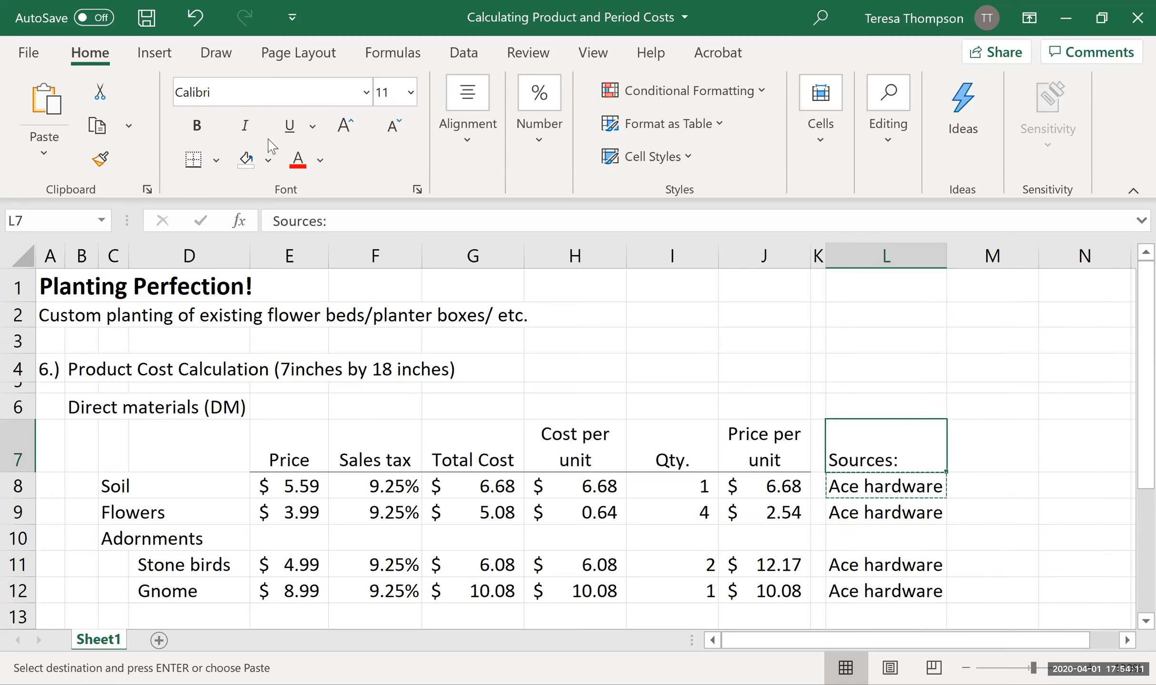
pyautogui.press('Escape')
pyautogui.press('Right')
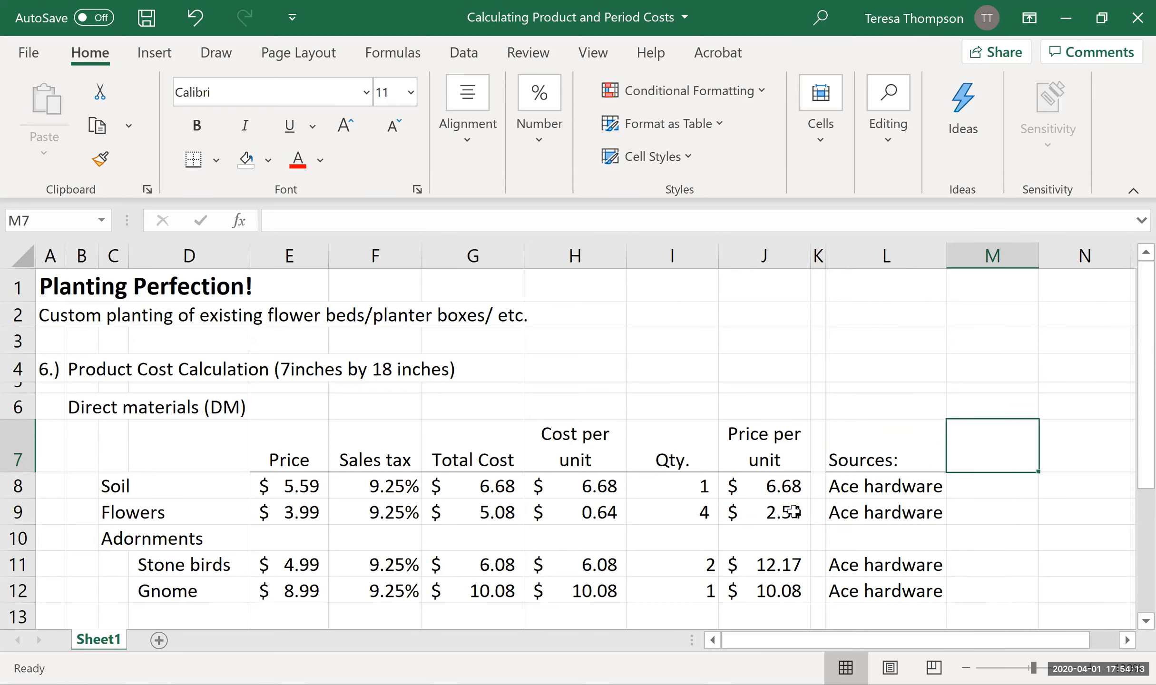
# Enter the label "Total DM Cost" in C13 below the adornments.
pyautogui.click(654, 560)
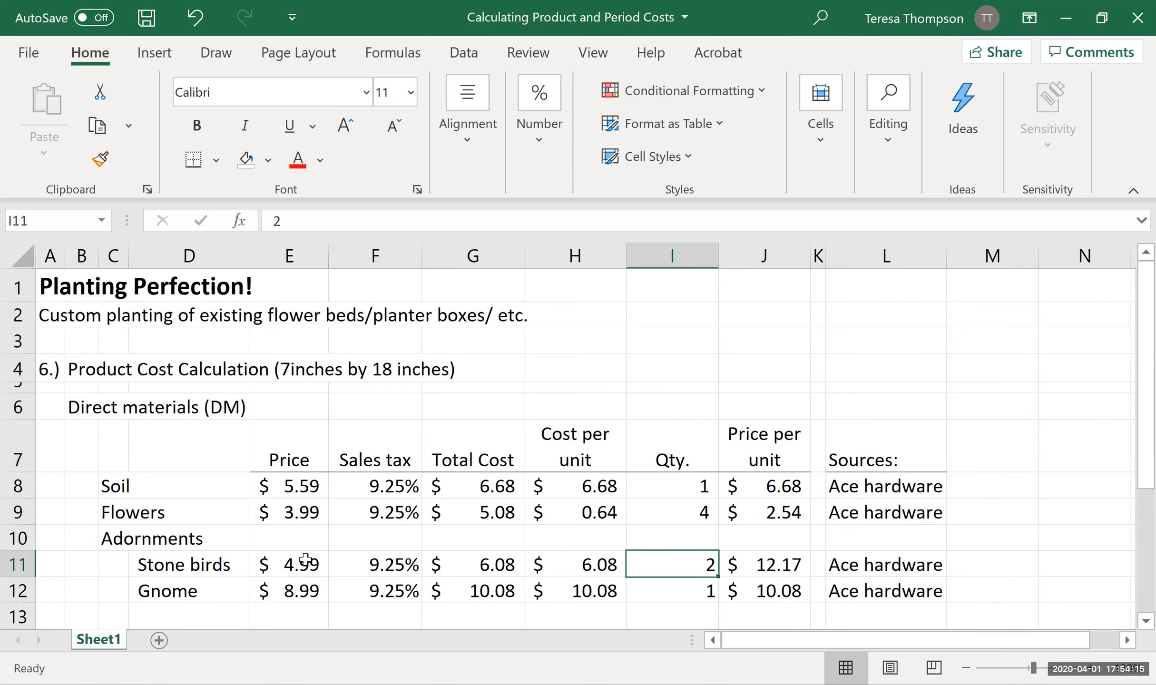
pyautogui.scroll(-1, 238, 514)
pyautogui.click(116, 540)
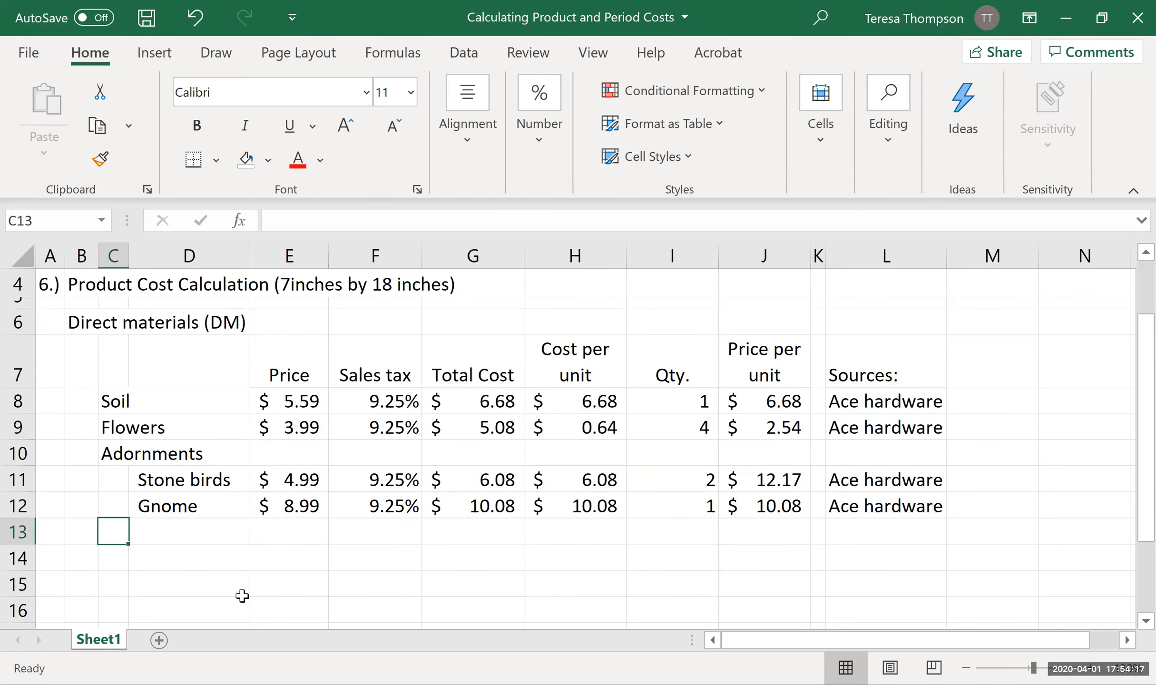
pyautogui.write('Total DM Cost')
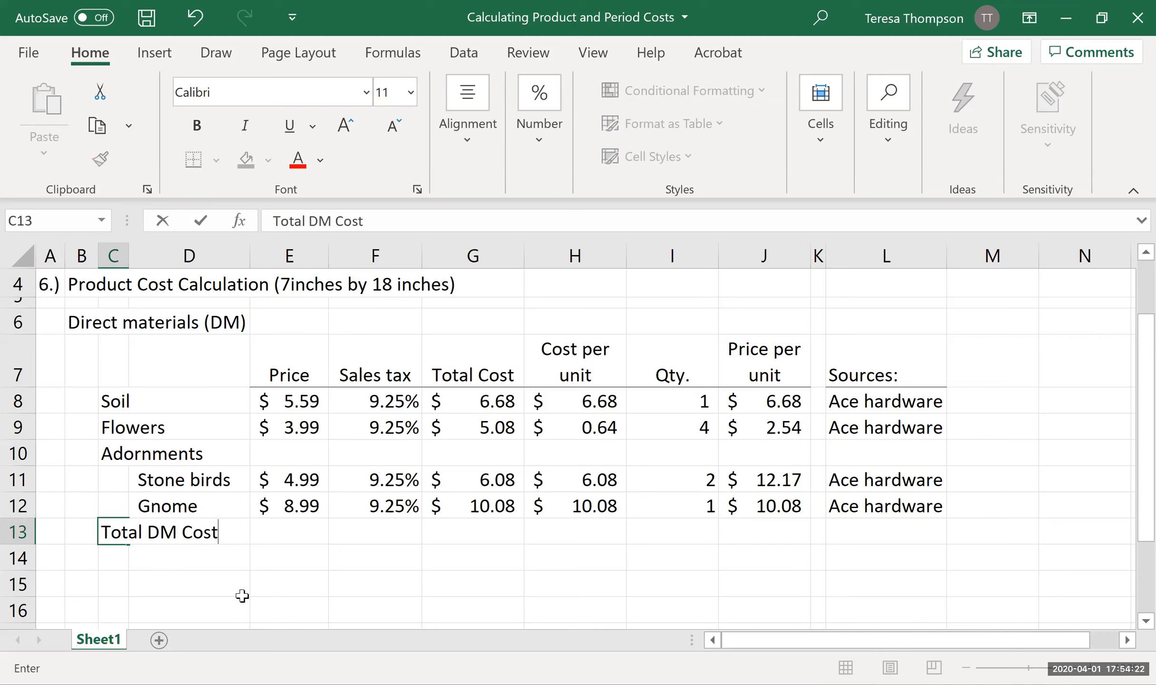
pyautogui.hotkey('ctrl', 'Return')
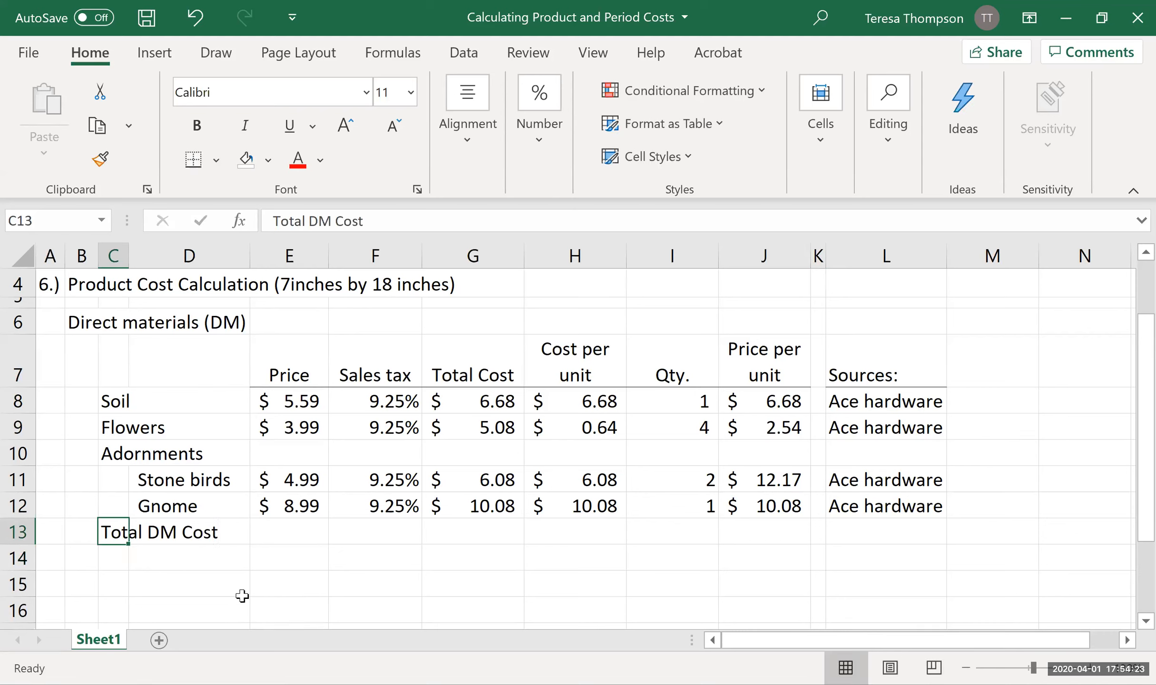
# Replace the label in C13 with "Preliminary DM Cost".
pyautogui.write('Prelimi')
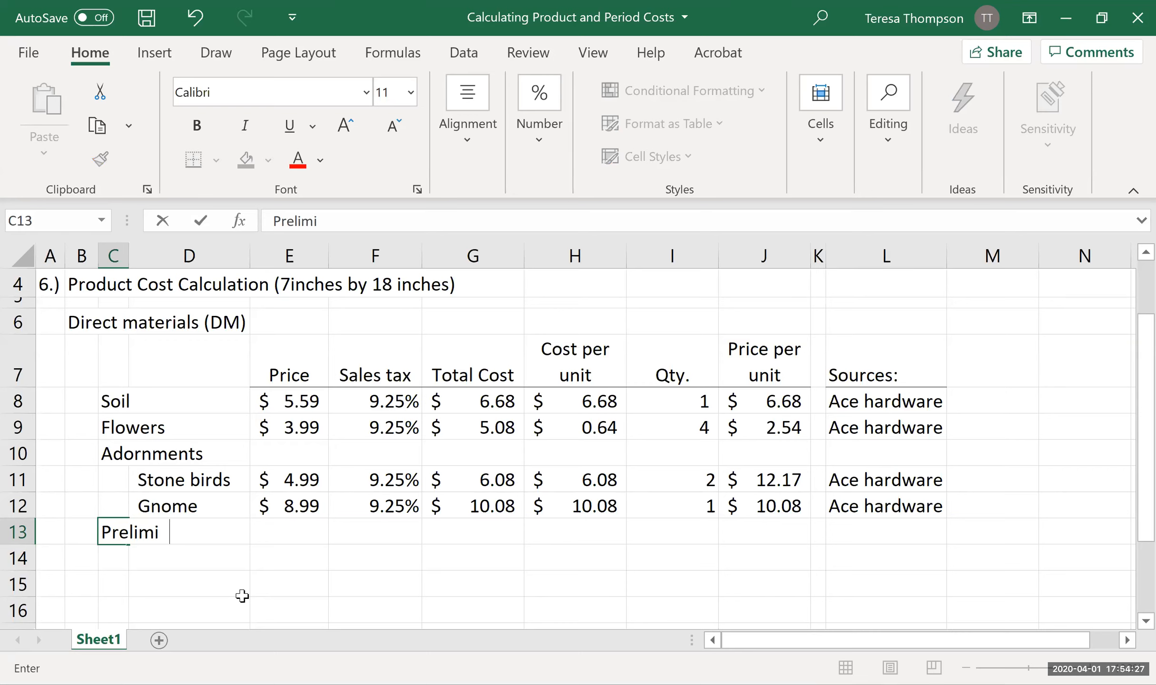
pyautogui.write('nary DM Cost')
pyautogui.press('Return')
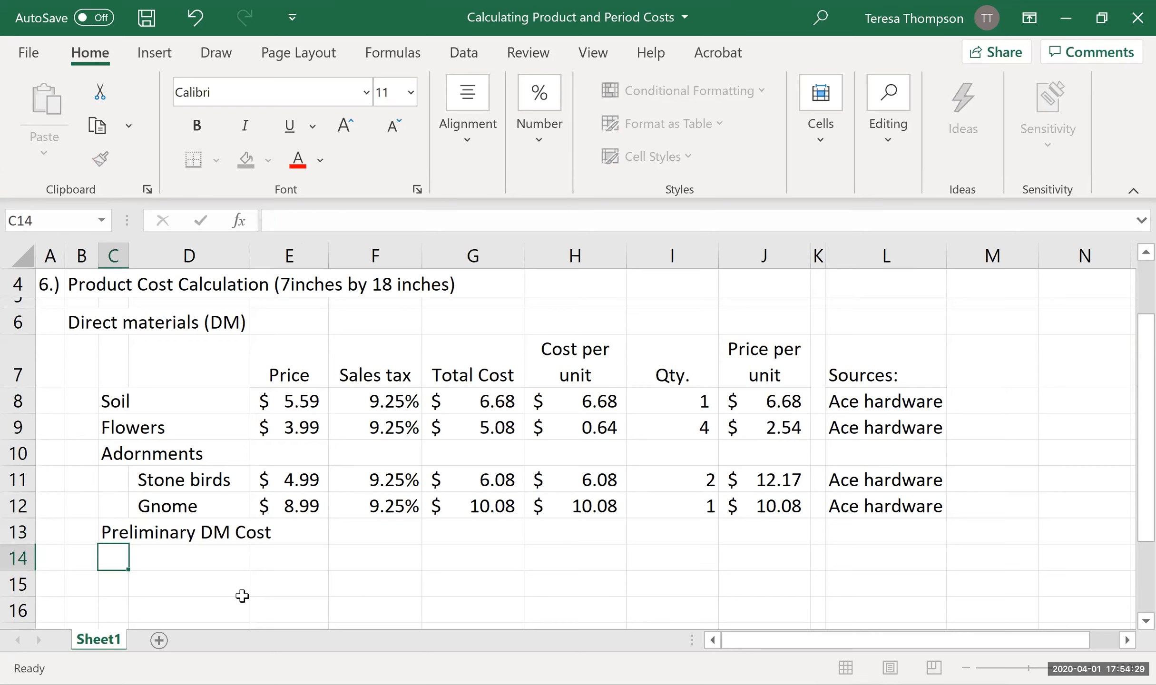
# Add a bottom border under the gnome's price per unit in J12.
pyautogui.press('Up')
pyautogui.press('Right')
pyautogui.press('Right')
pyautogui.press('Right')
pyautogui.press('Right')
pyautogui.press('Right')
pyautogui.press('Right')
pyautogui.press('Right')
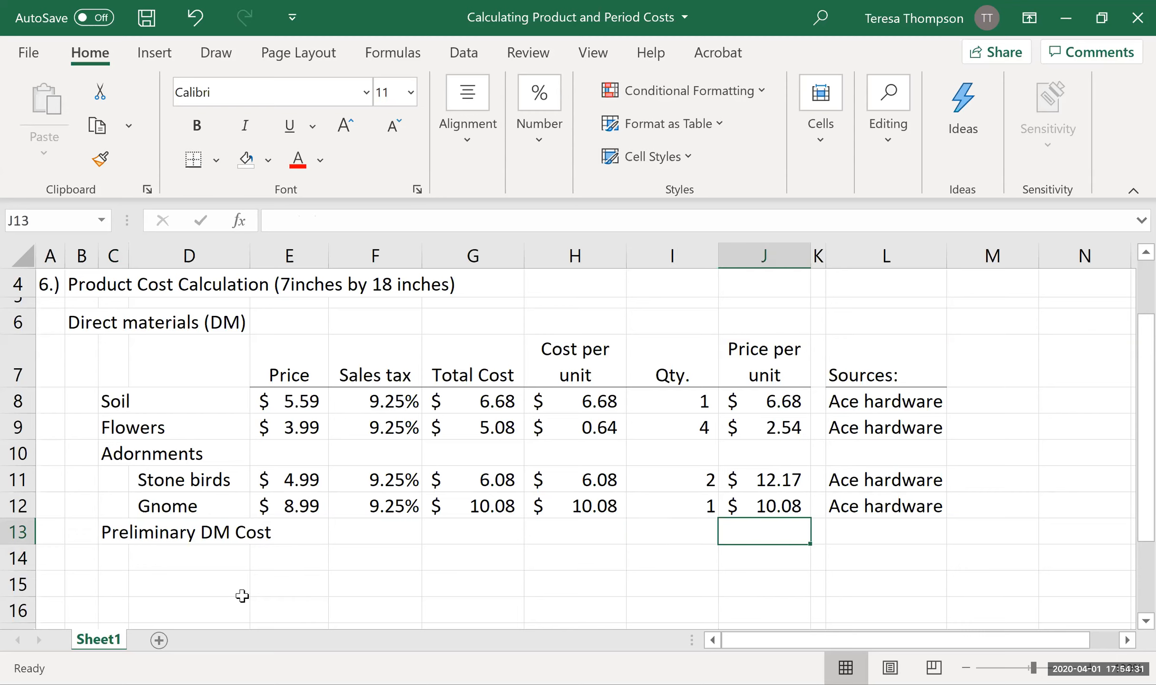
pyautogui.press('Up')
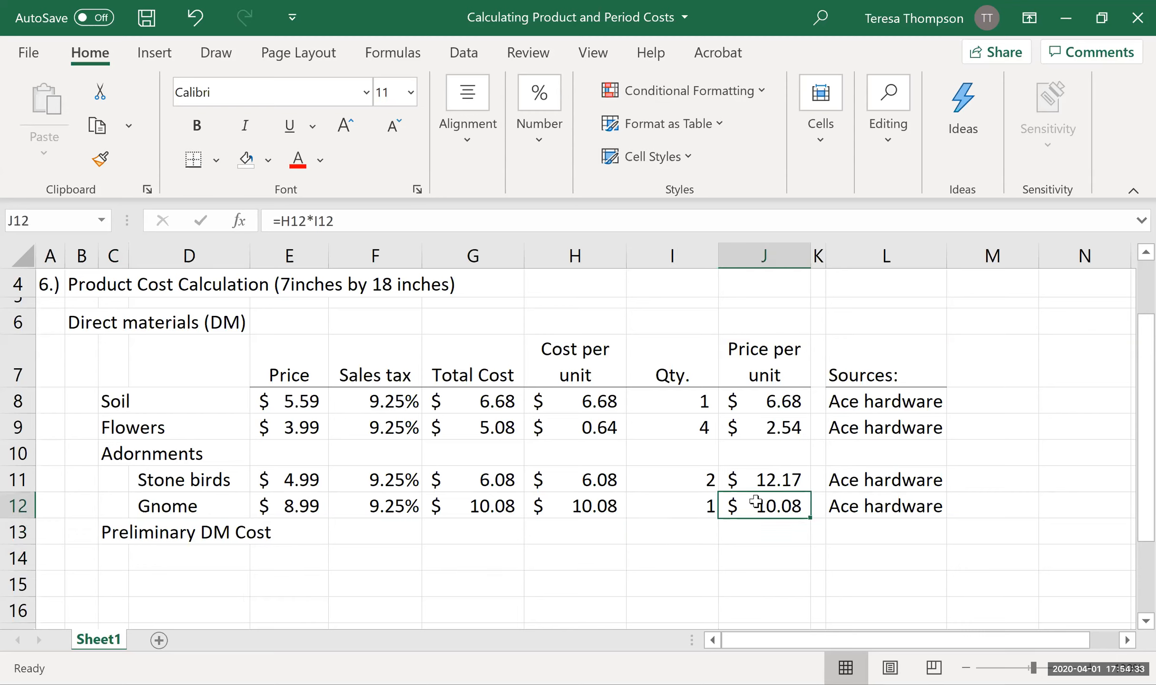
# Total the price per unit column in J13 with the formula =SUM(J8:J12).
pyautogui.press('Down')
pyautogui.write('=')
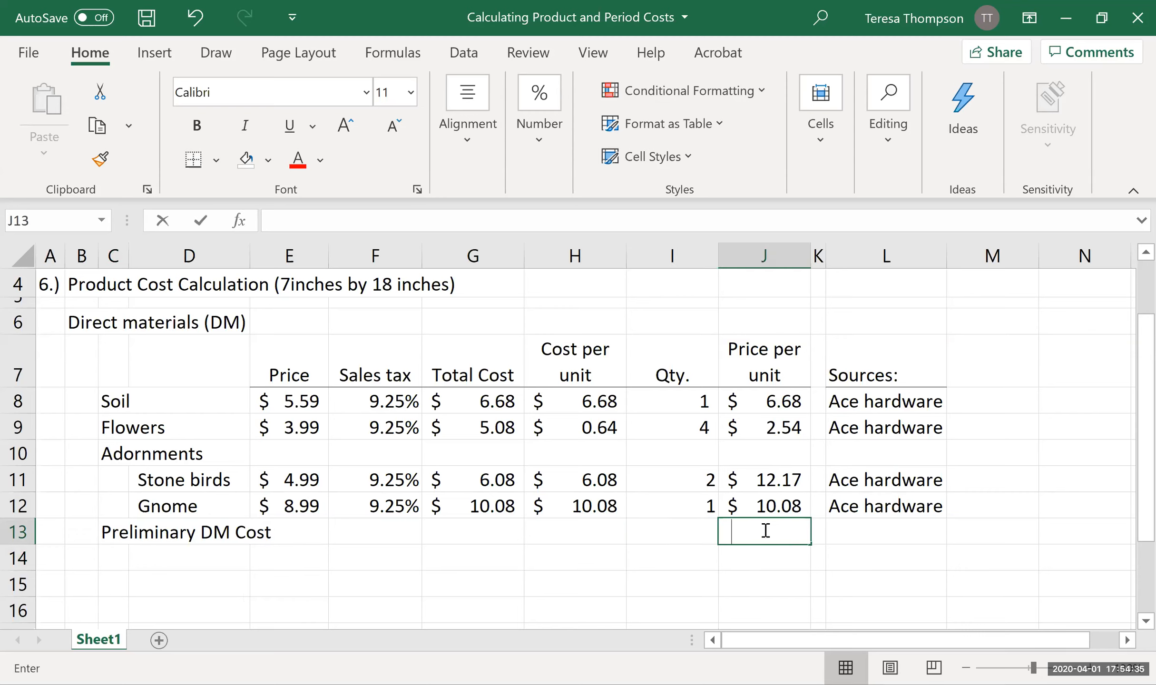
pyautogui.write('sum(')
pyautogui.press('Up')
pyautogui.press('Up')
pyautogui.press('Up')
pyautogui.press('Up')
pyautogui.press('Up')
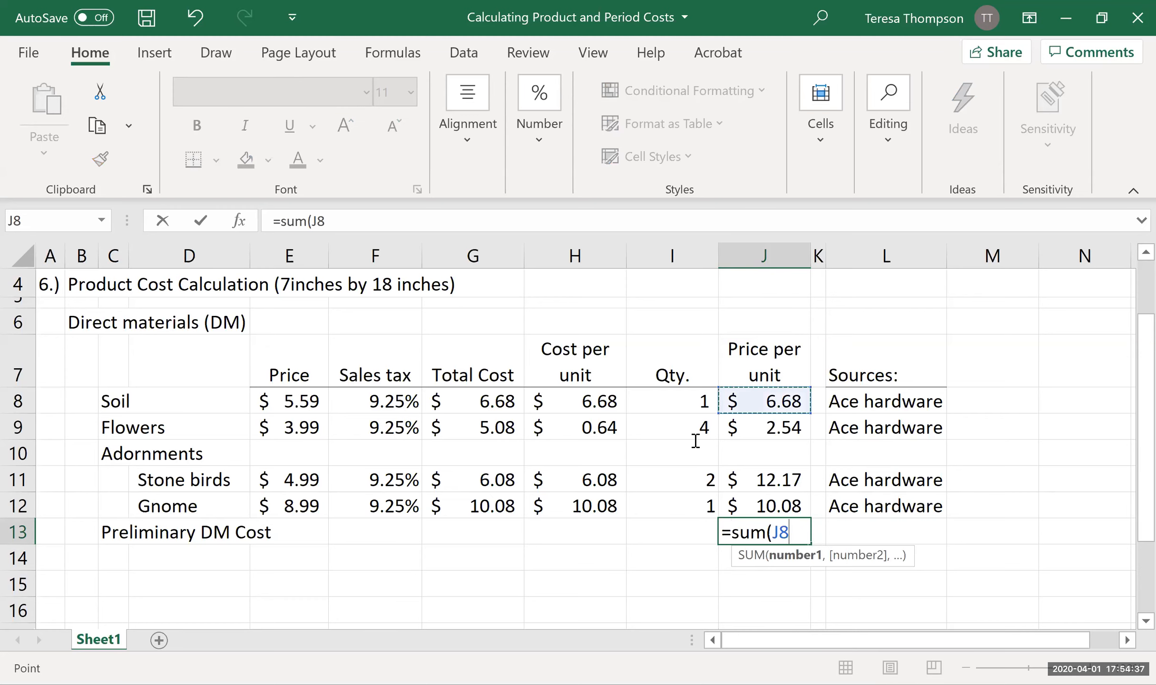
pyautogui.keyDown('shift'); pyautogui.click(763, 507); pyautogui.keyUp('shift')
pyautogui.press('Return')
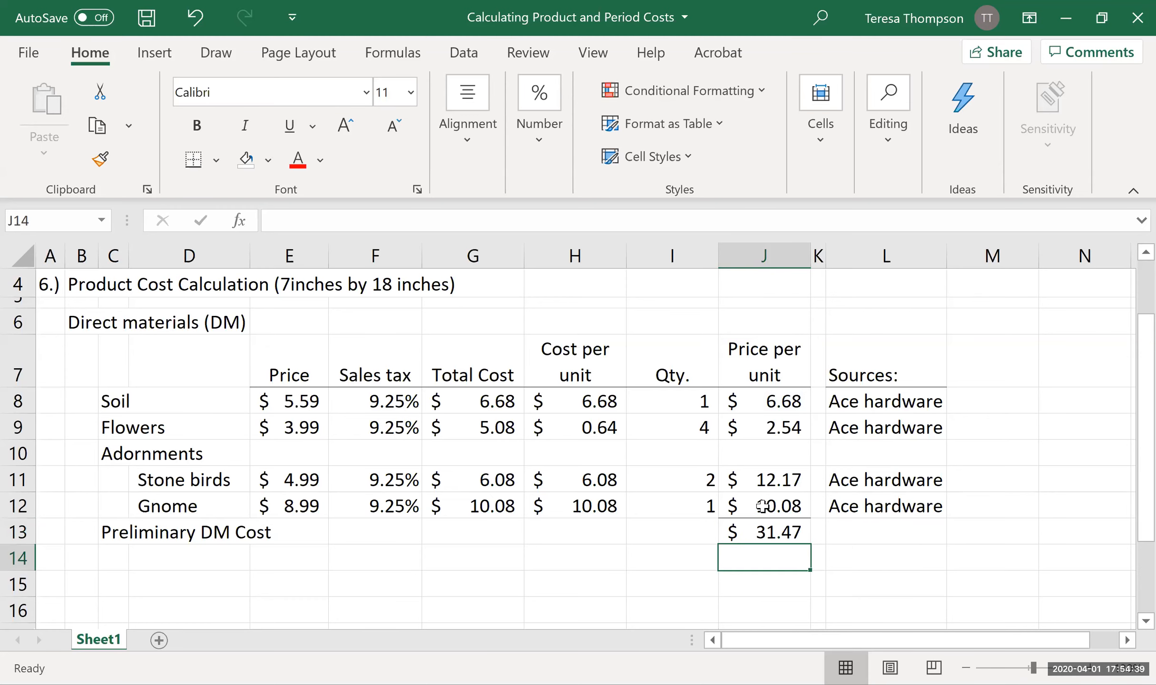
pyautogui.press('Up')
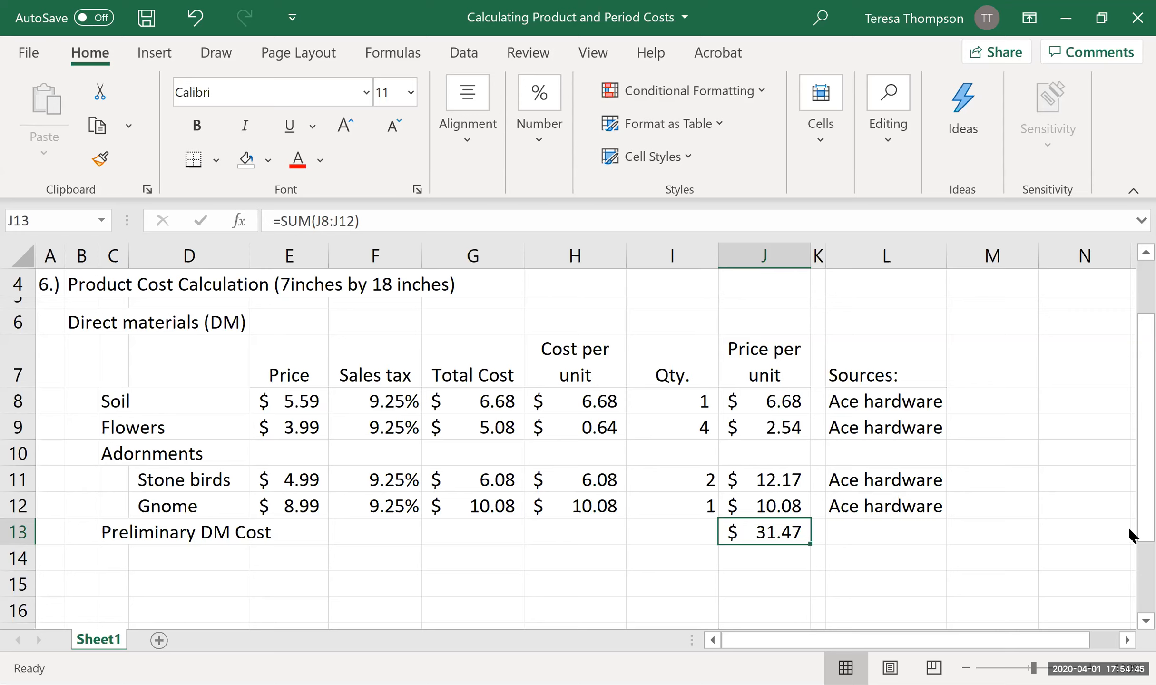
pyautogui.moveTo(121, 583); pyautogui.dragTo(787, 513)
pyautogui.click(757, 551)
pyautogui.scroll(1, 767, 566)
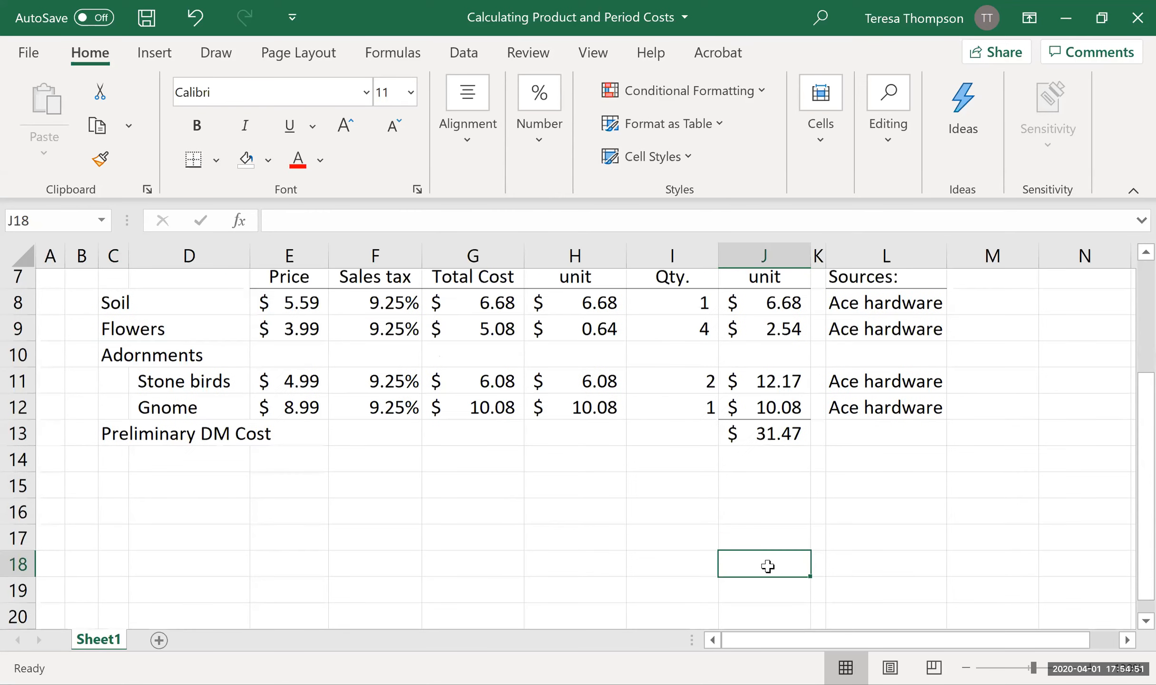
pyautogui.scroll(1, 767, 566)
pyautogui.scroll(1, 859, 221)
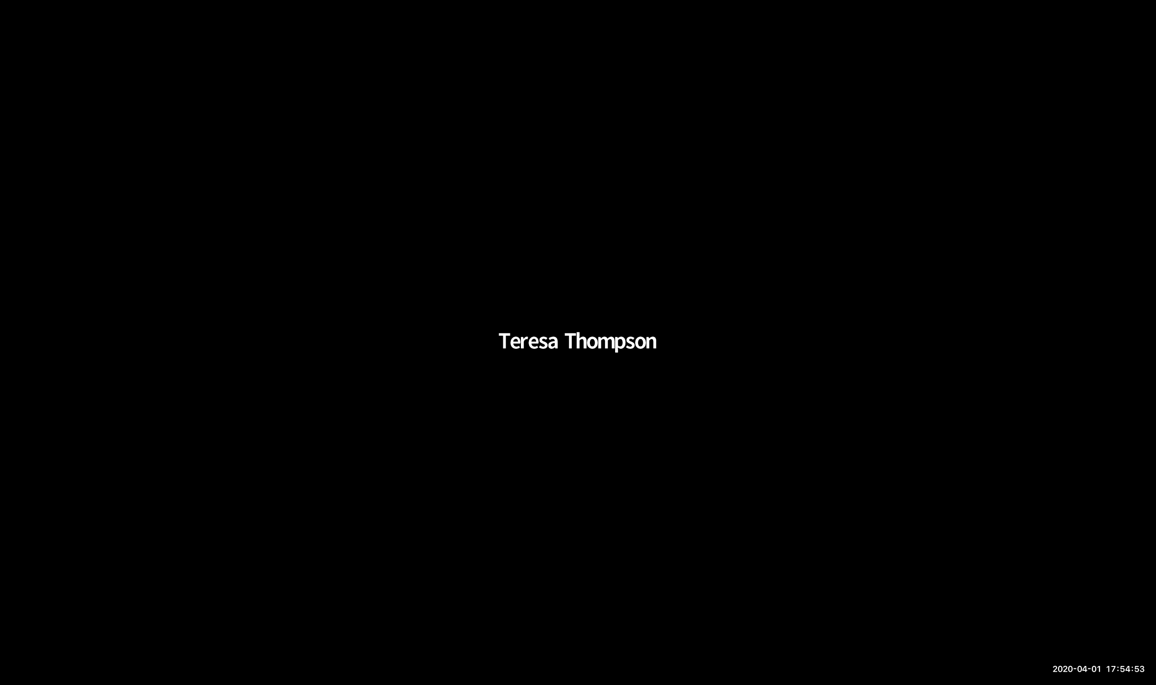